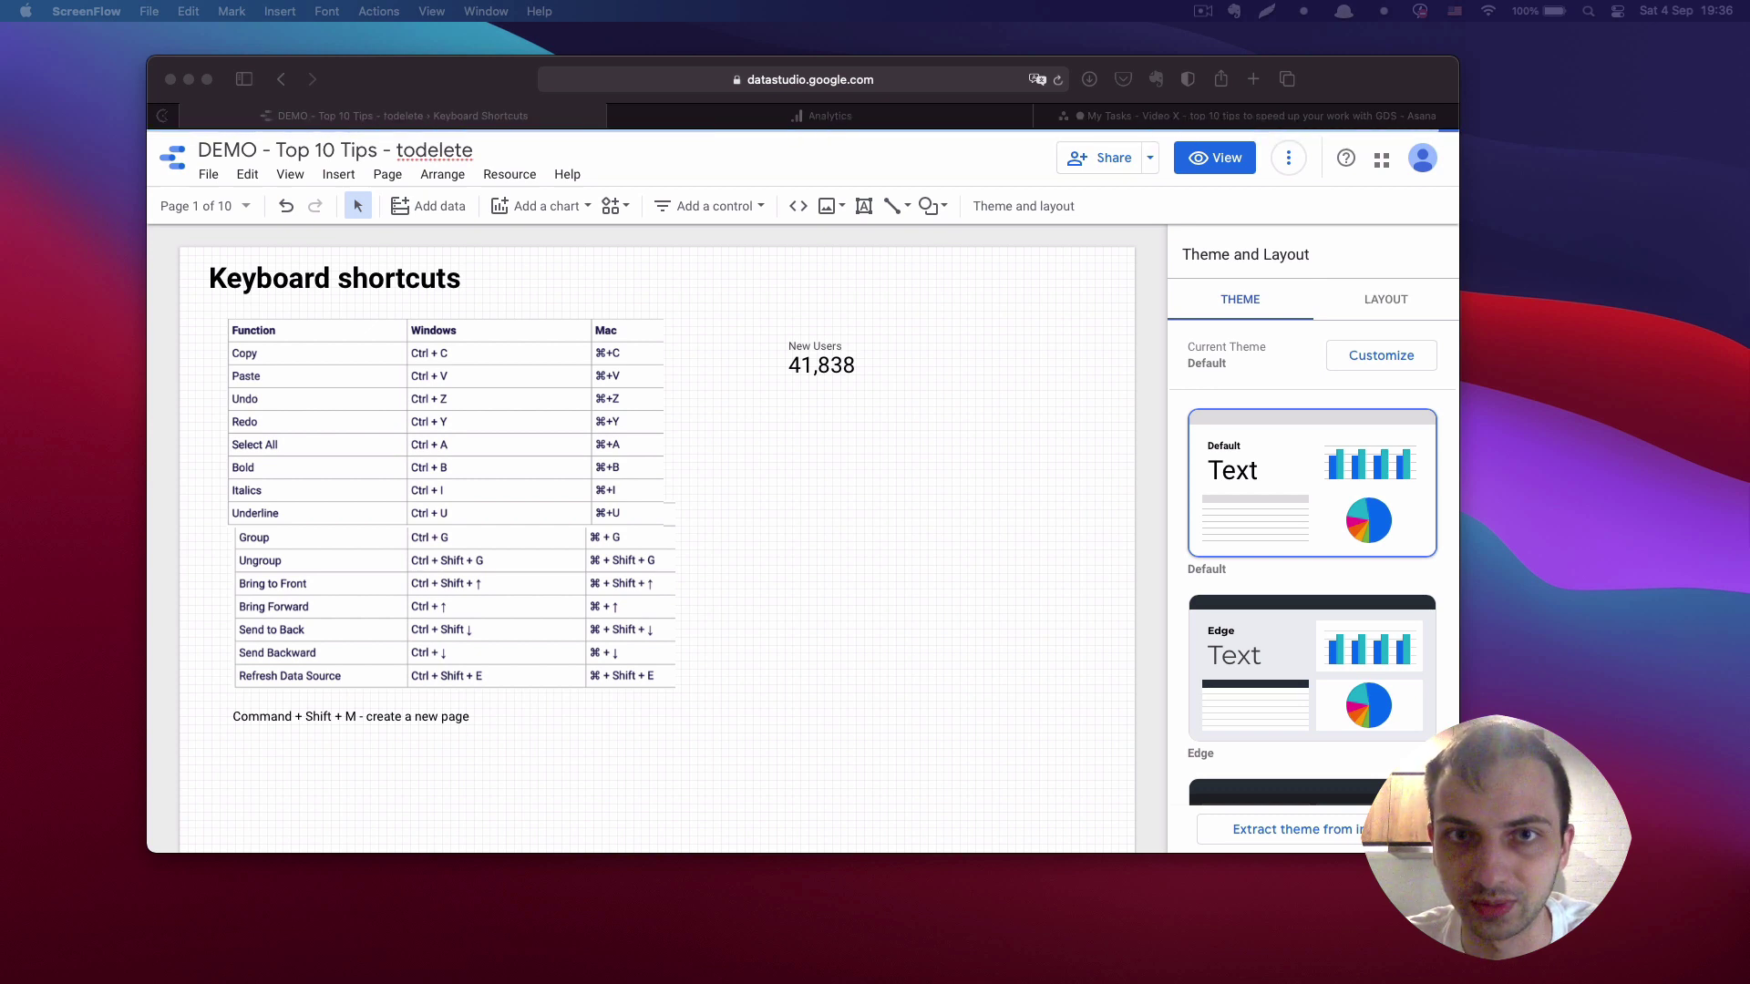
- Show the Keyboard shortcuts report page full screen with Ctrl+Cmd+F
key(ctrl+super+f)
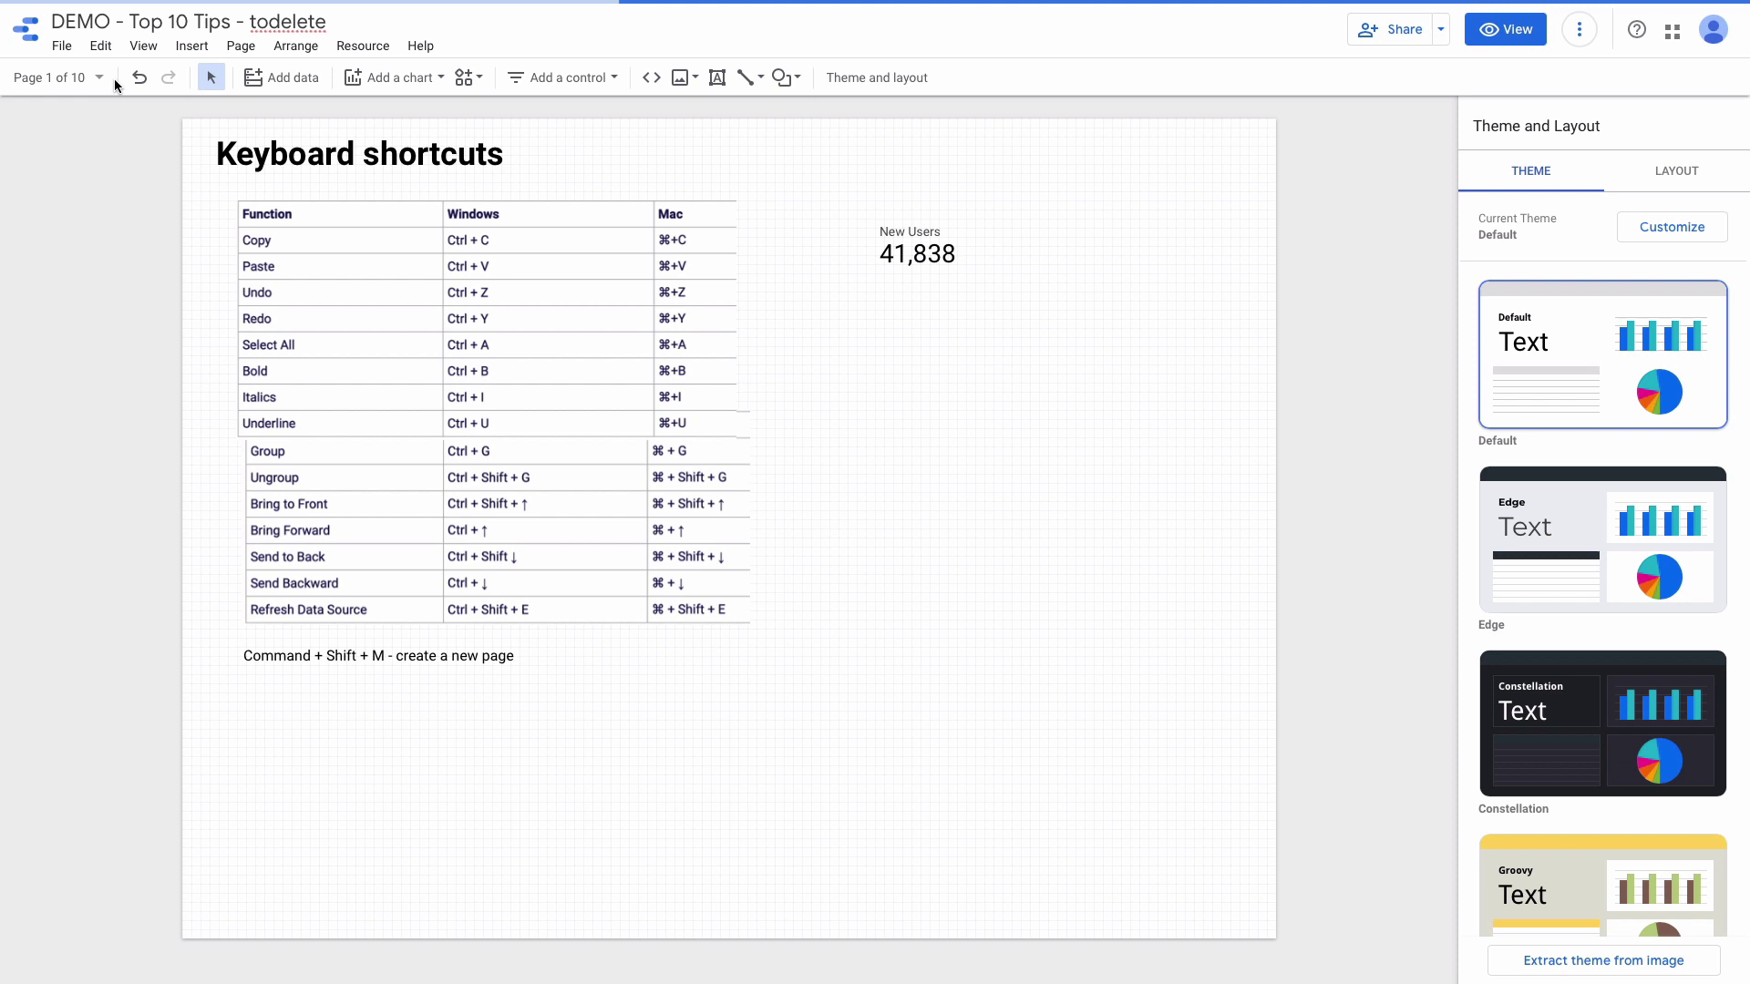
mouse_move(3, 4)
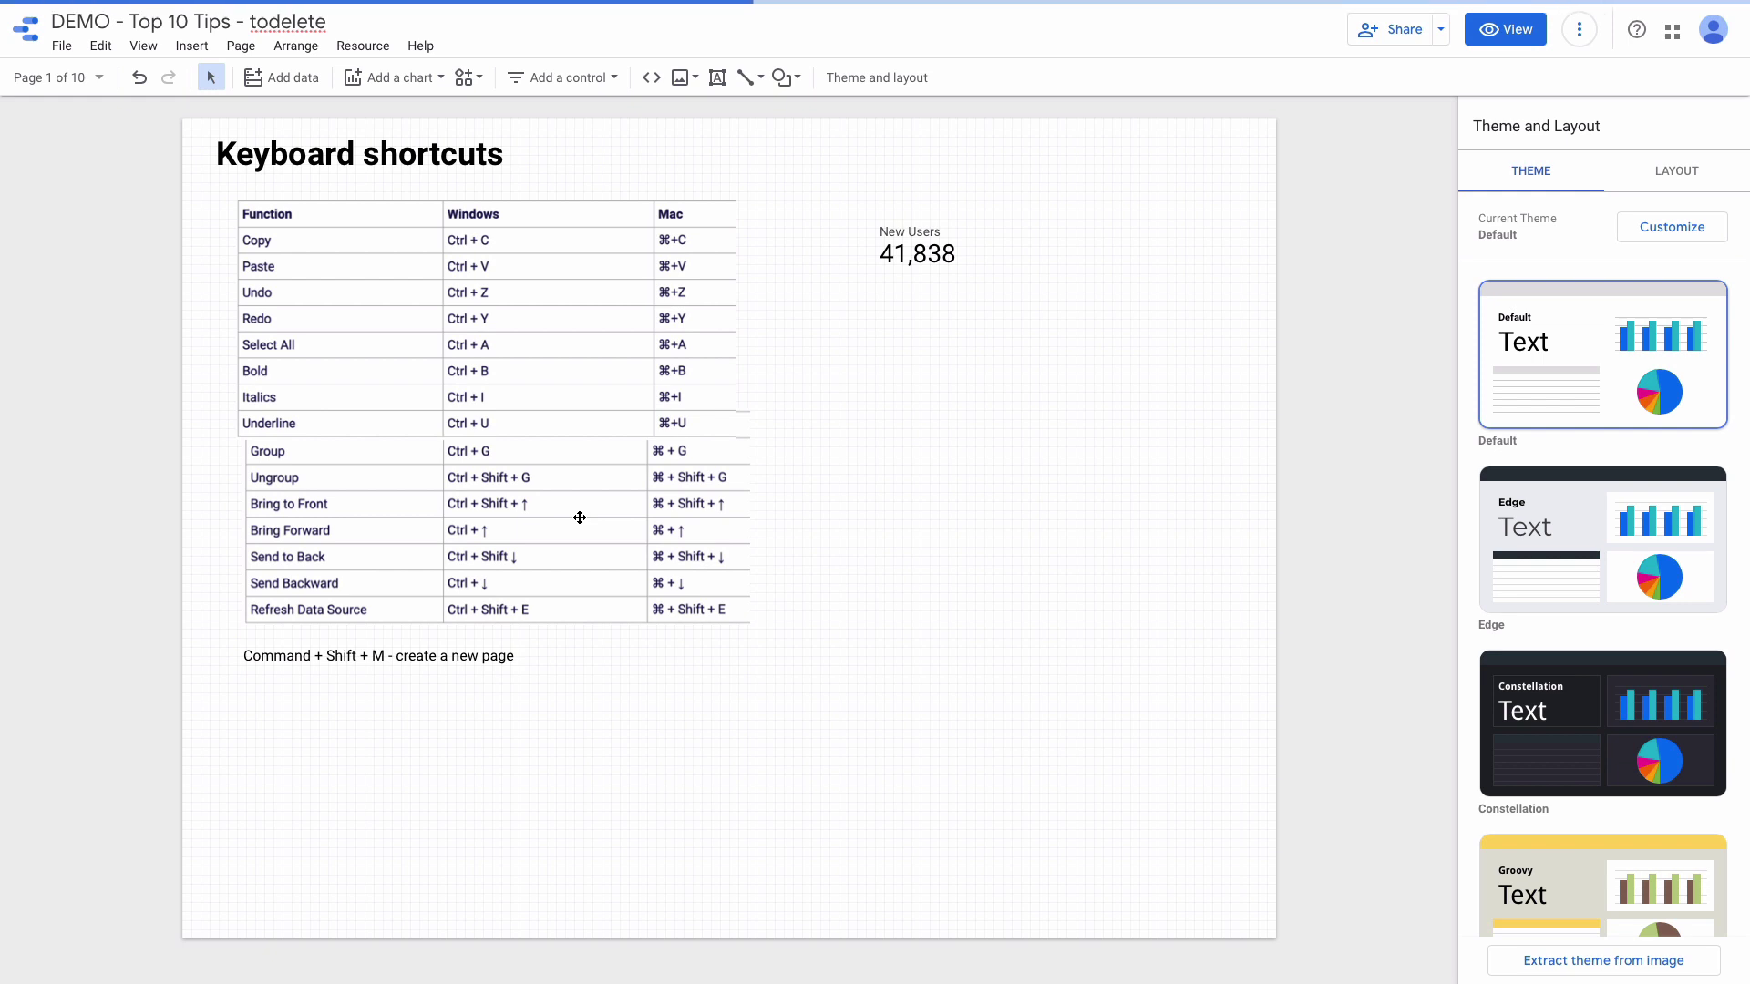
- Paste a grey rectangle onto the page by the New Users scorecard and make it shorter
click(926, 256)
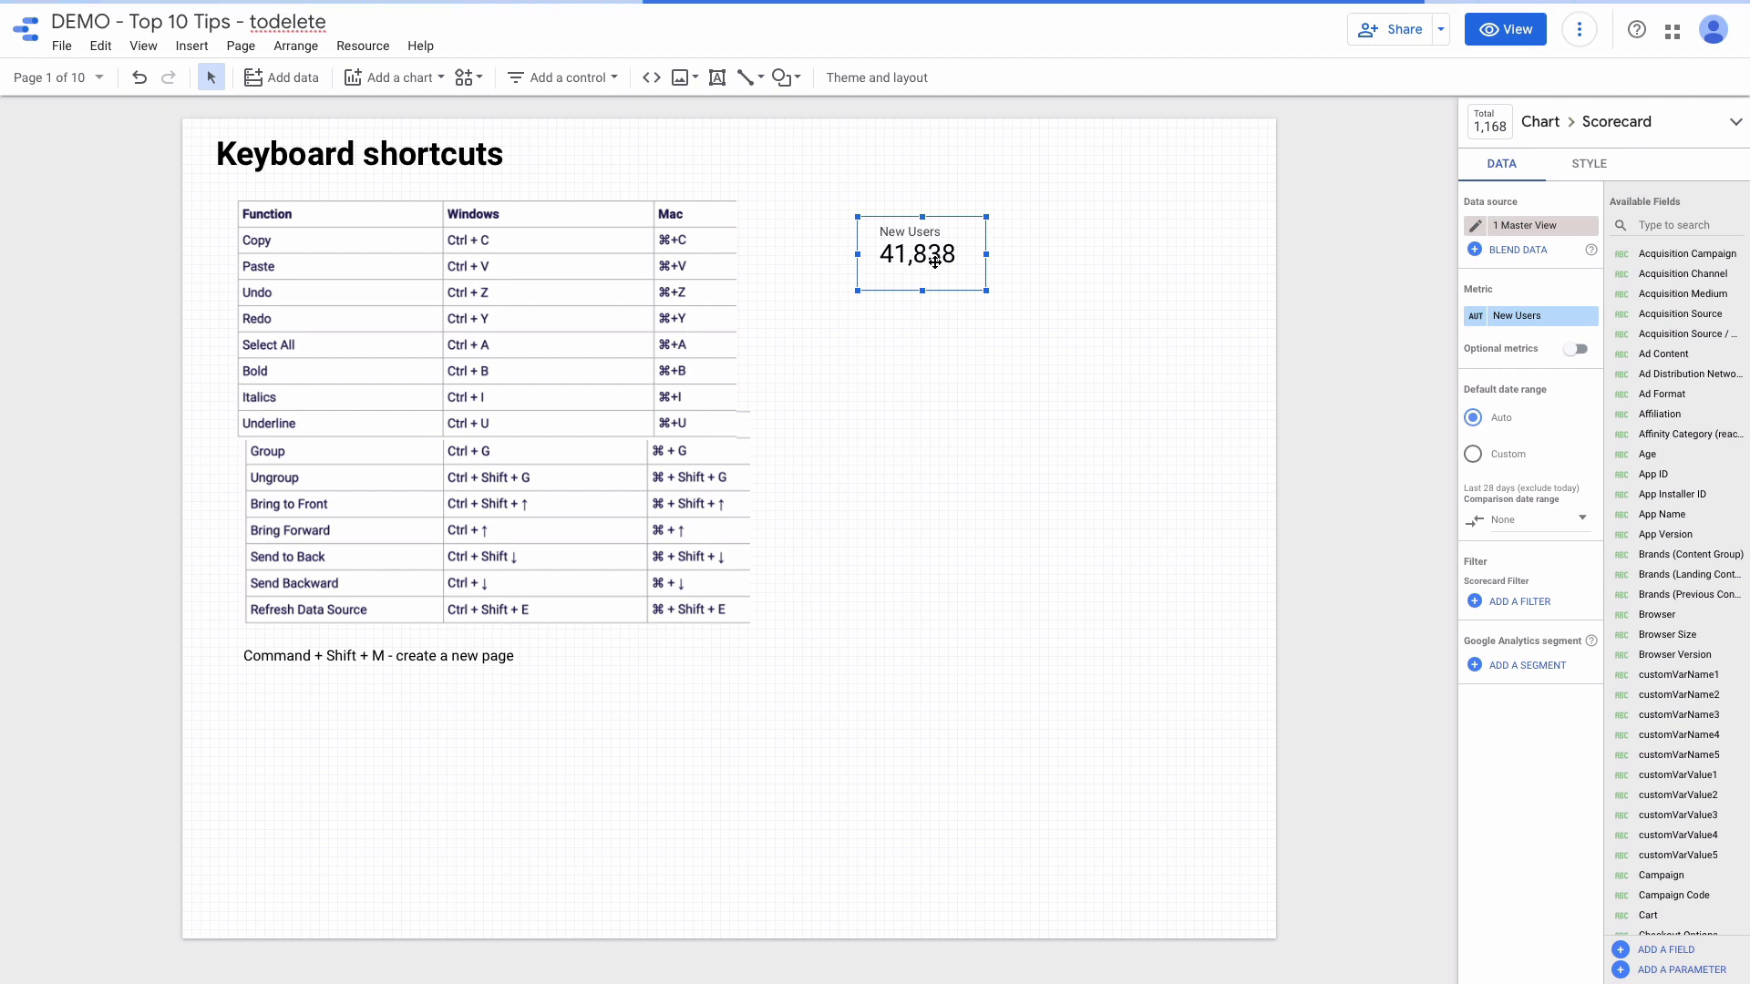
key(ctrl+v)
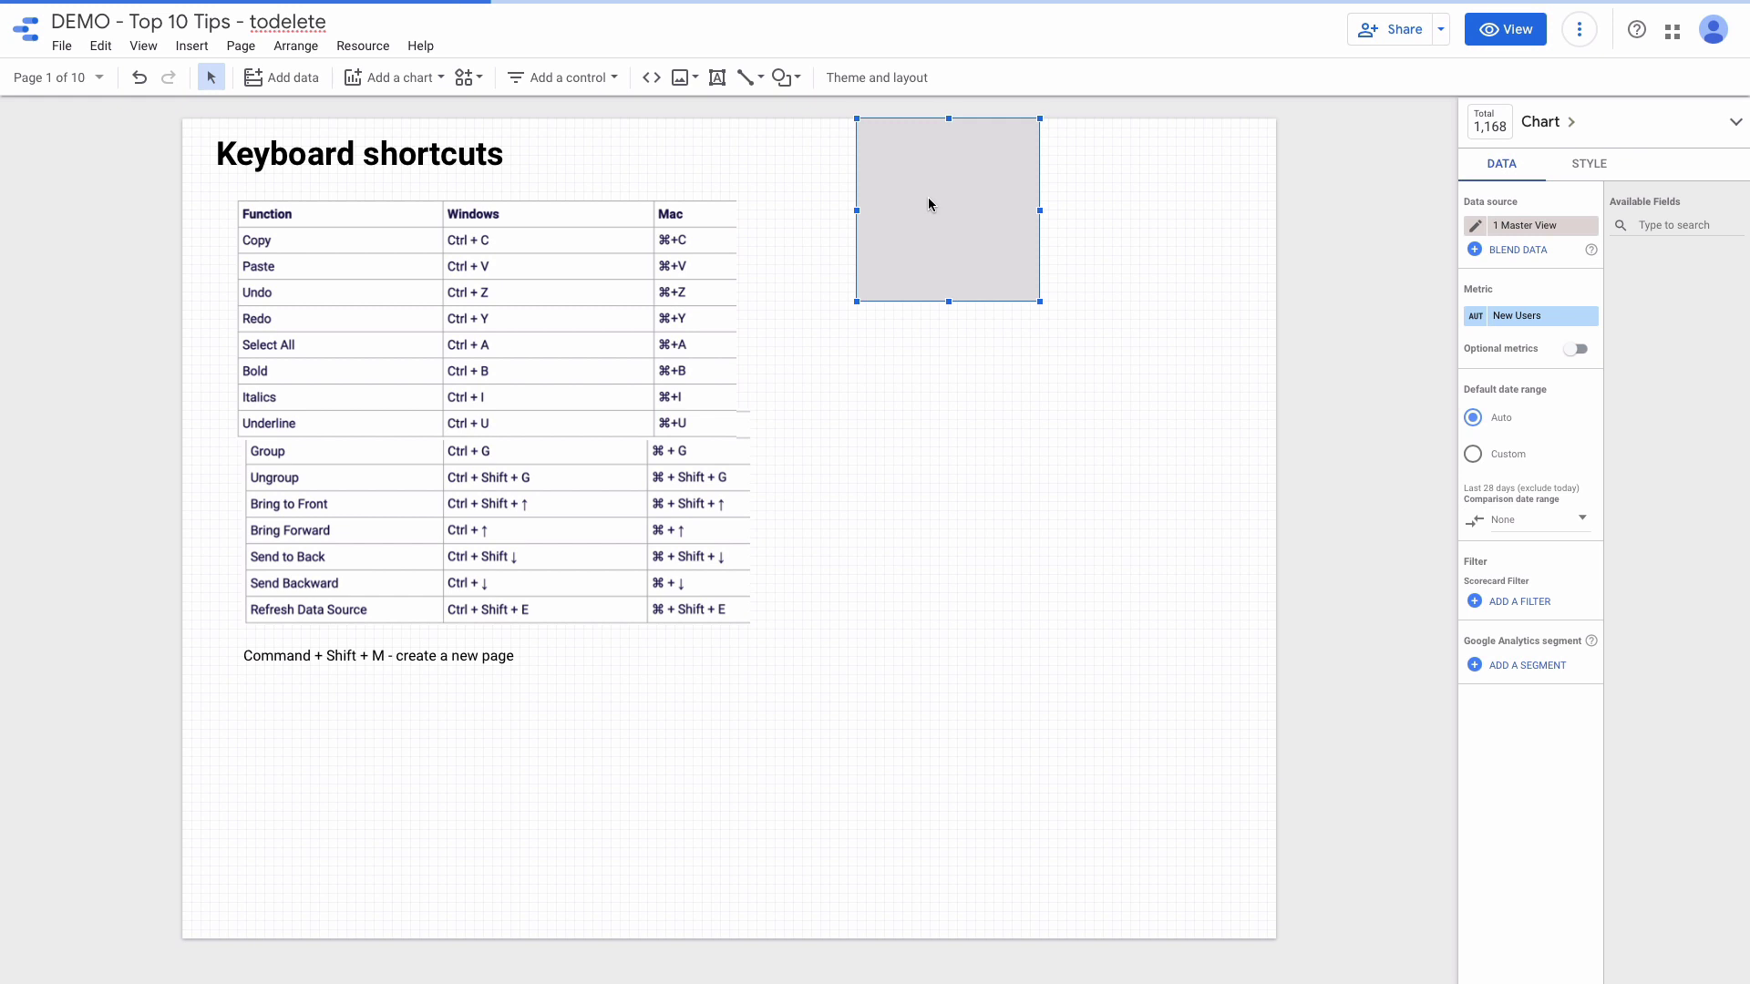
drag(951, 119, 940, 244)
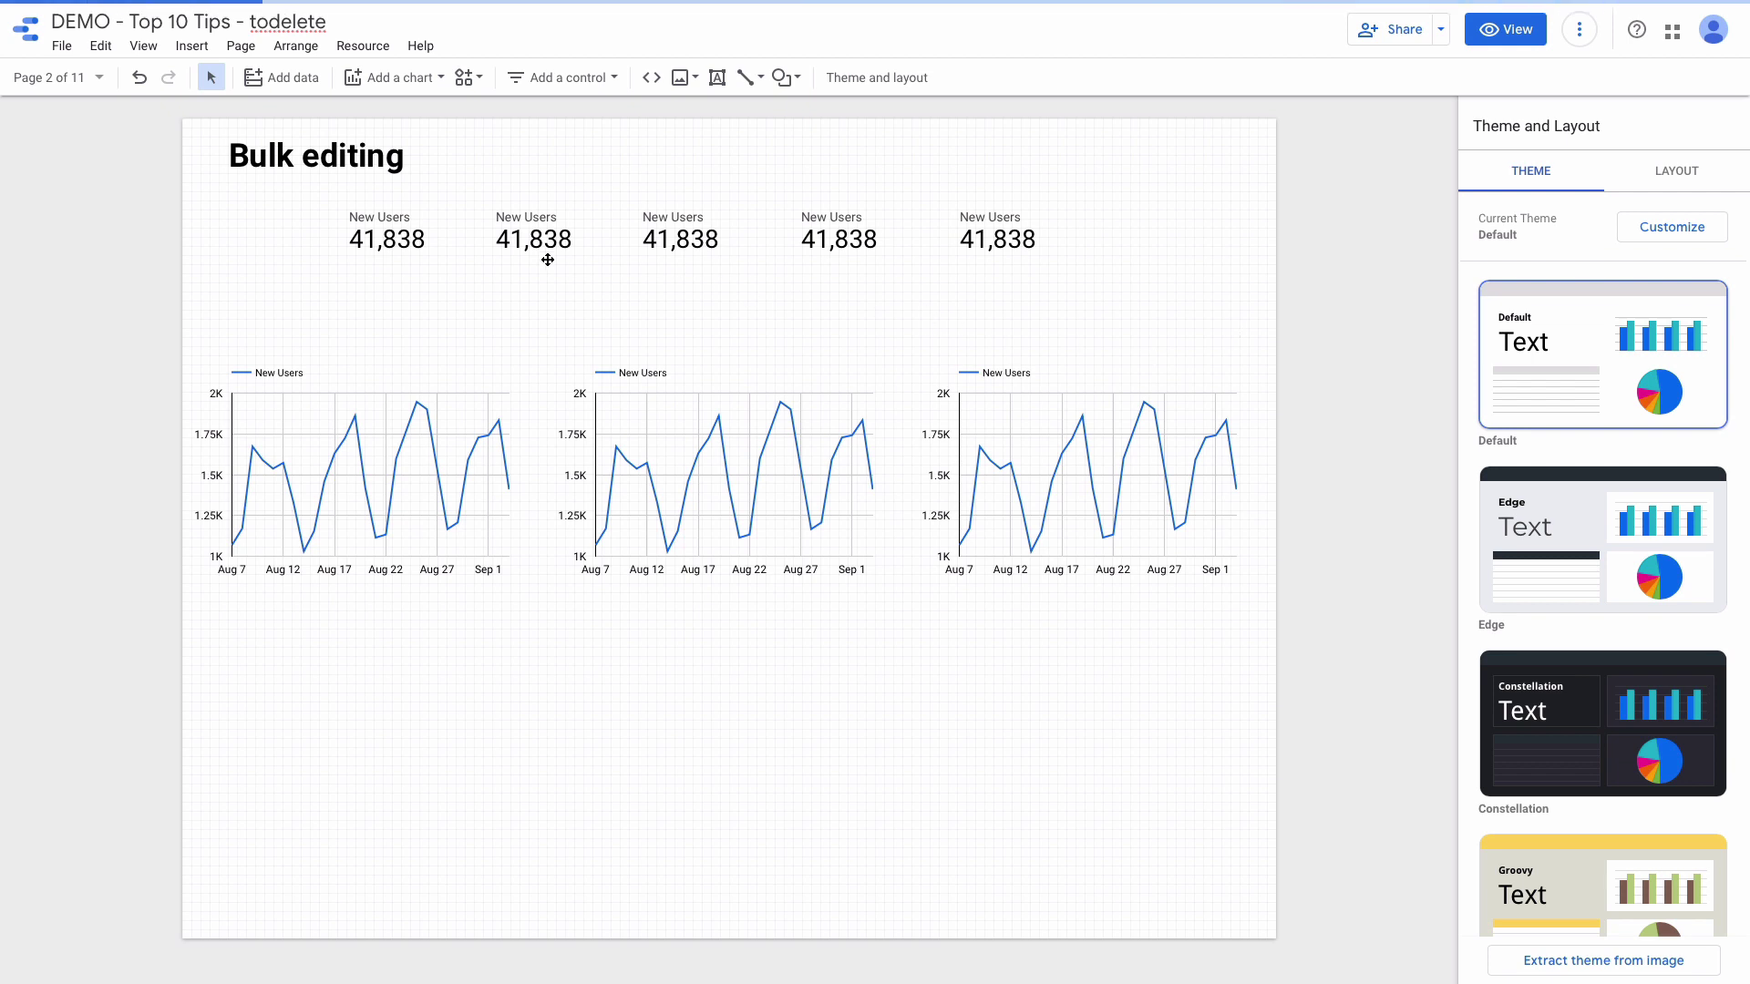
- Select all scorecards on the page and set their comparison date range to Previous period
click(363, 244)
right_click(364, 246)
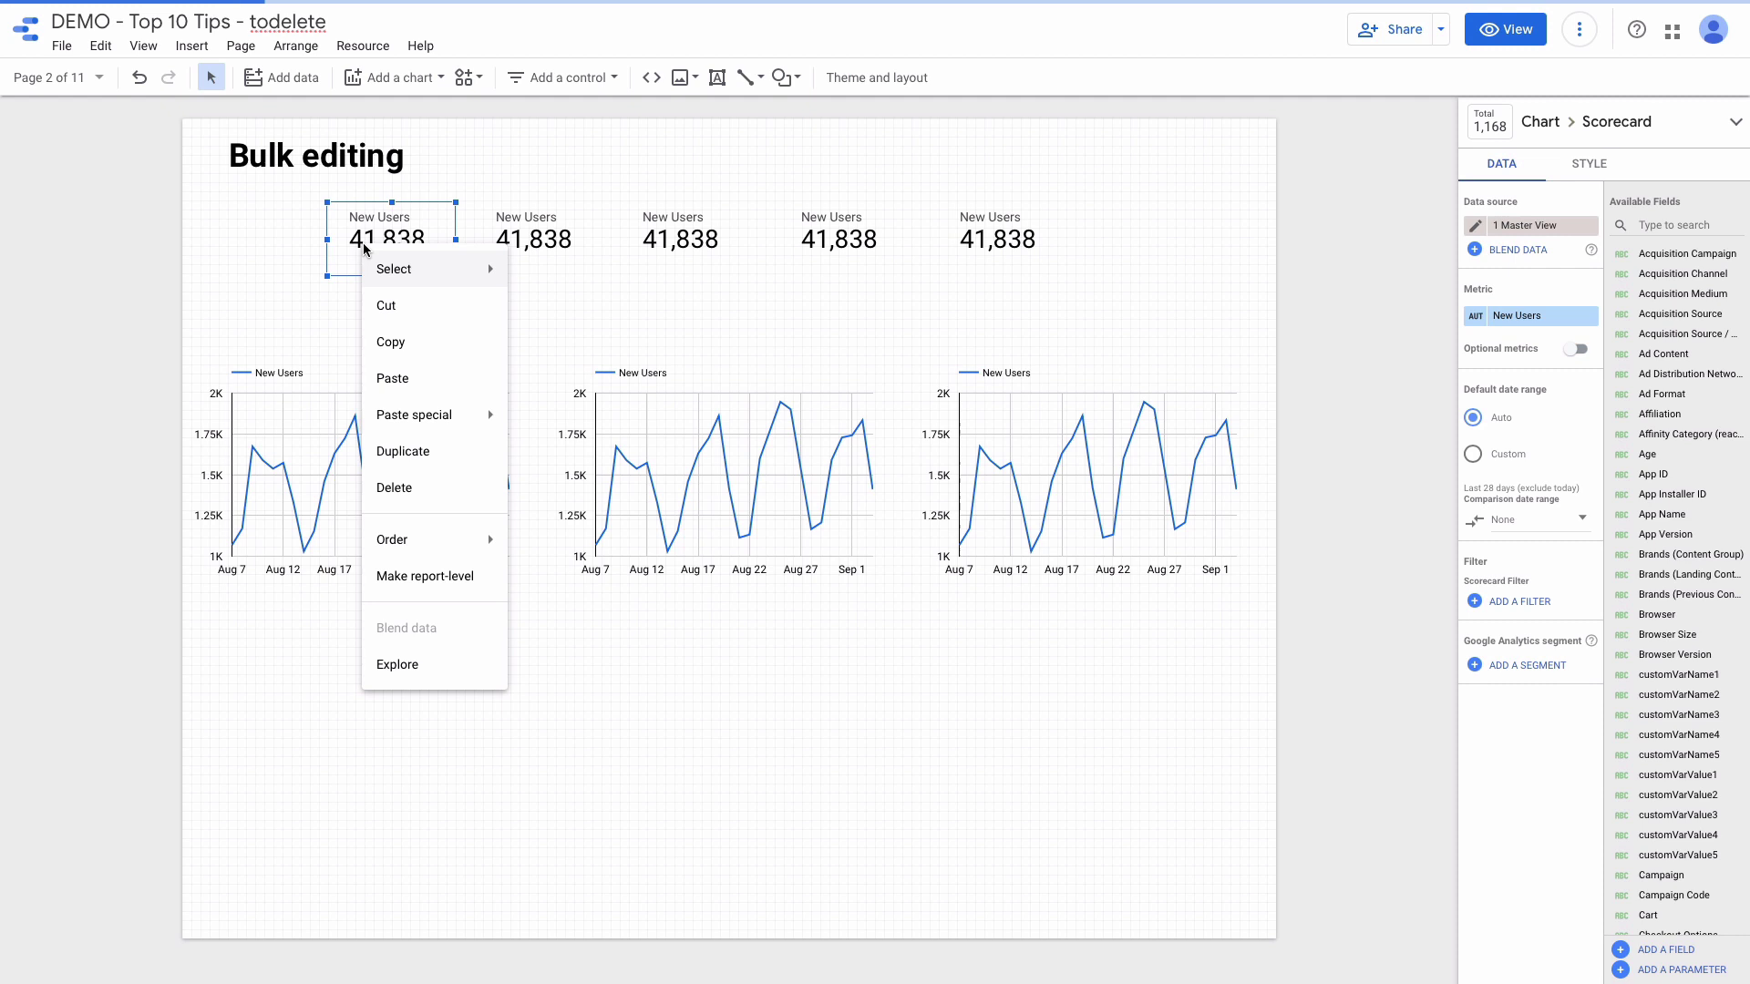
mouse_move(429, 269)
click(565, 266)
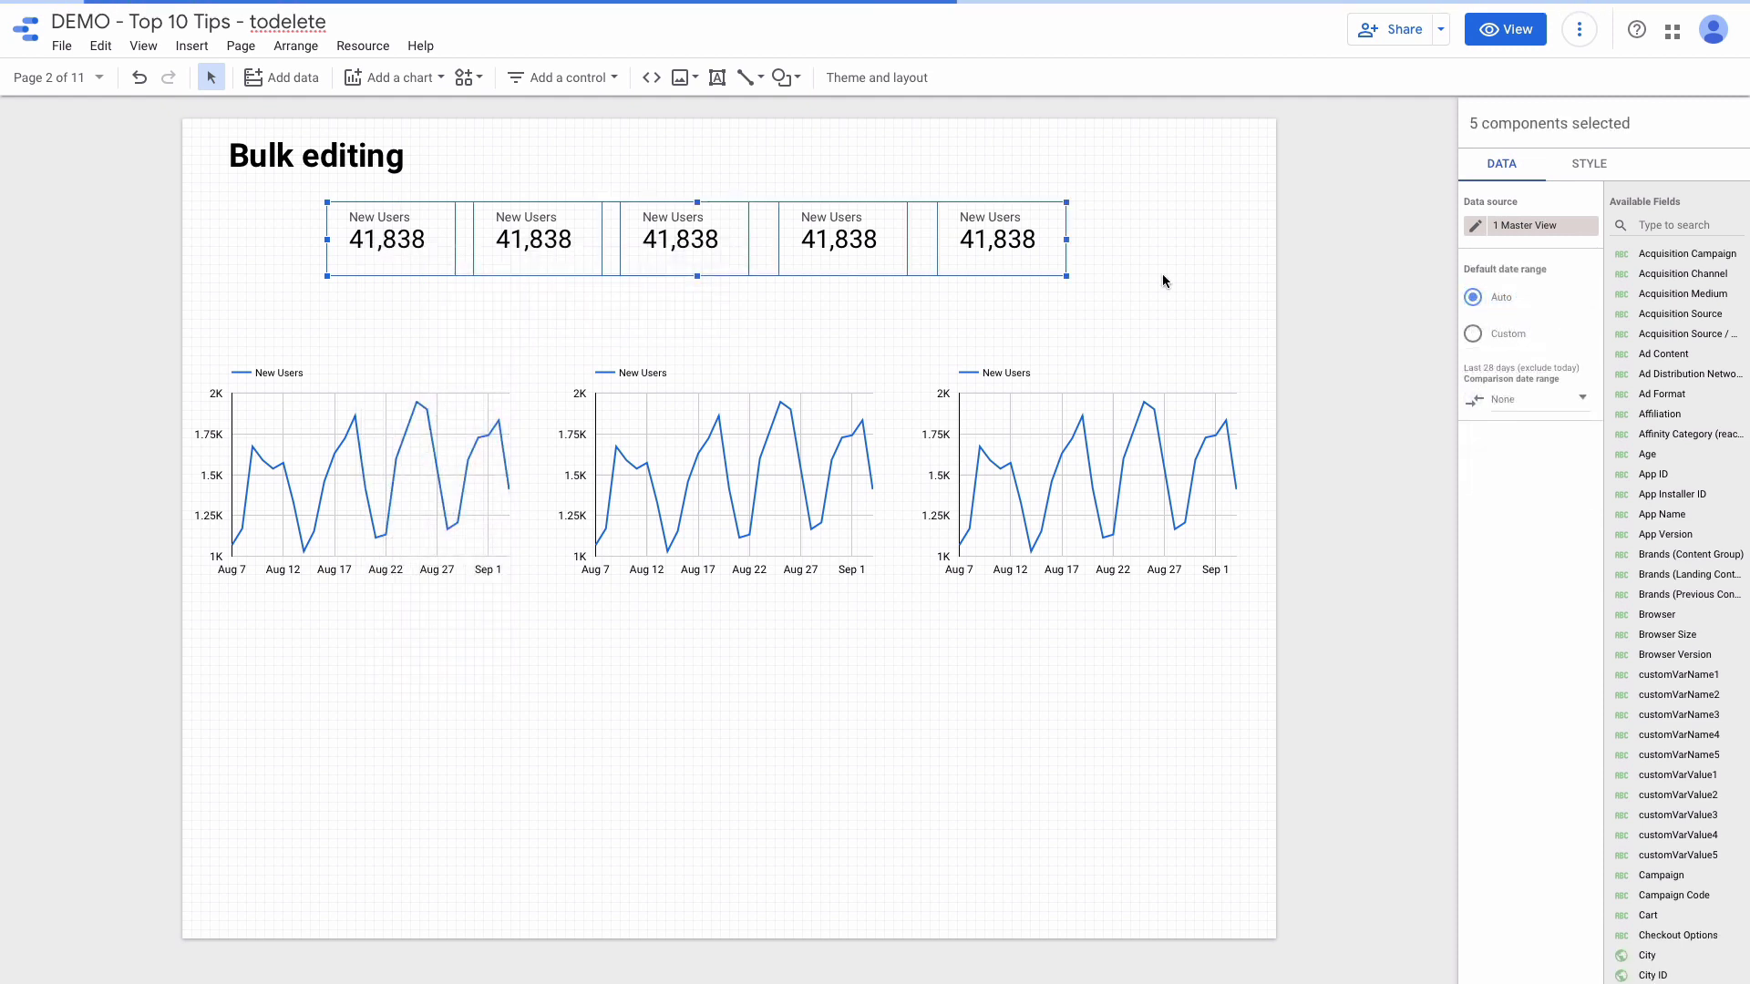
click(1519, 399)
click(1540, 409)
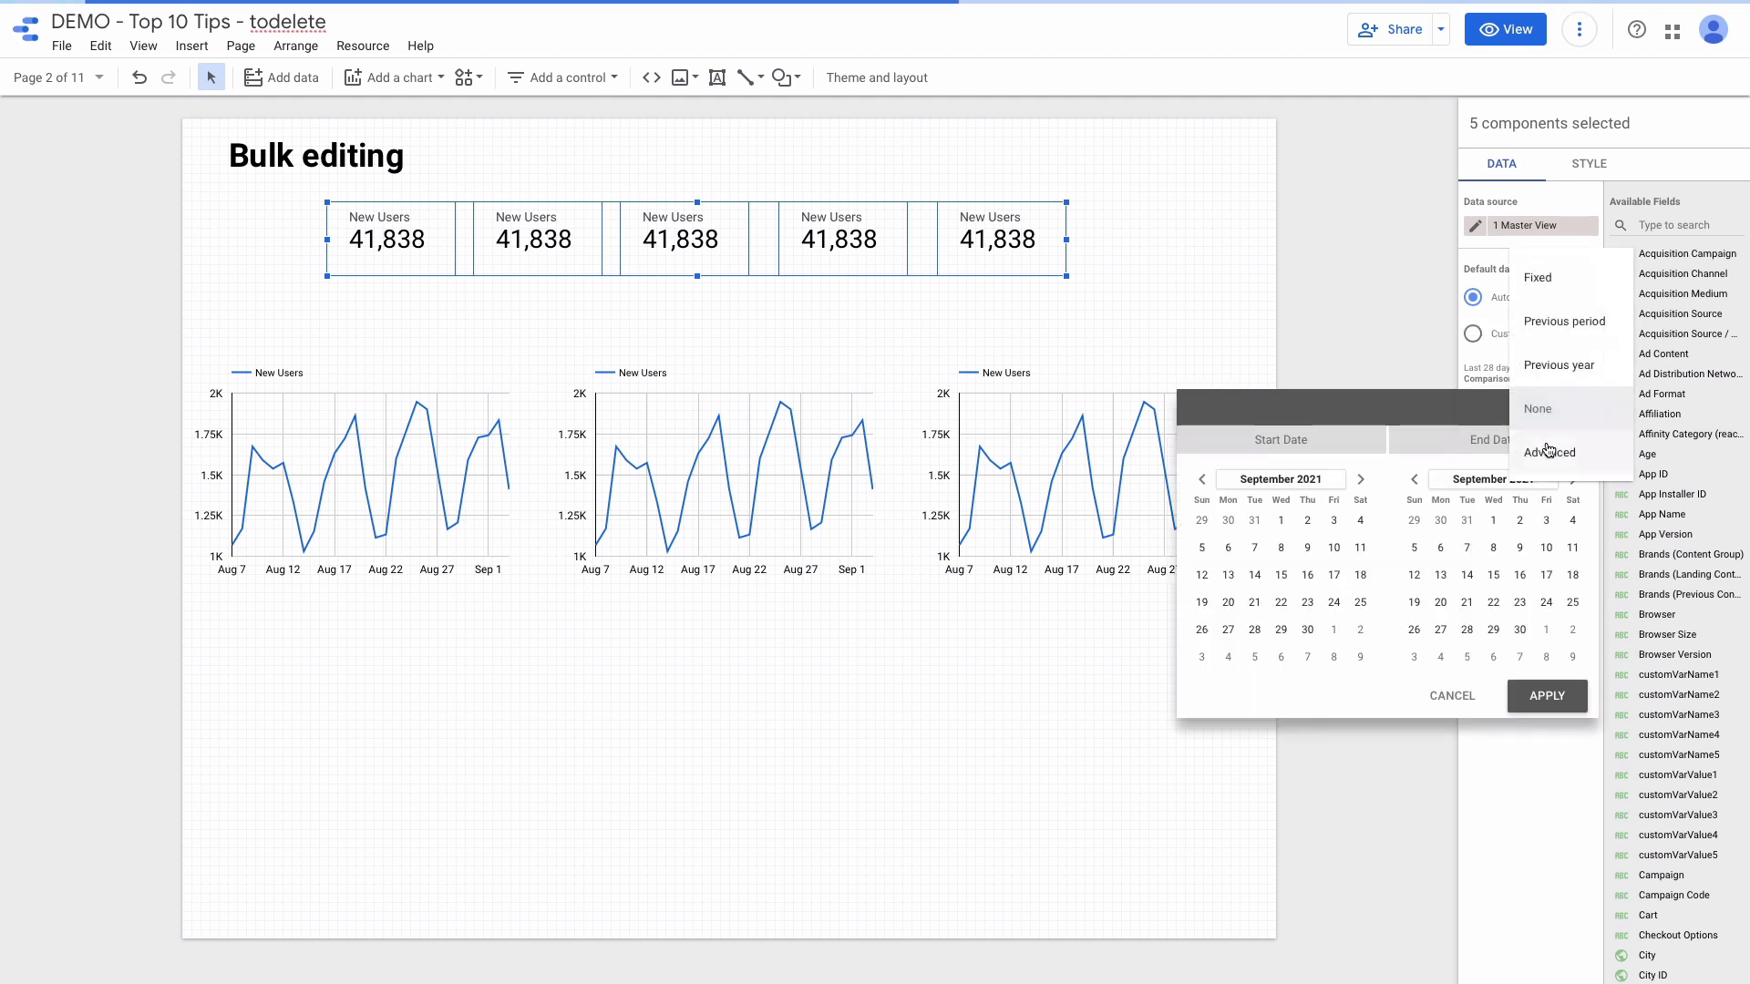
click(1563, 321)
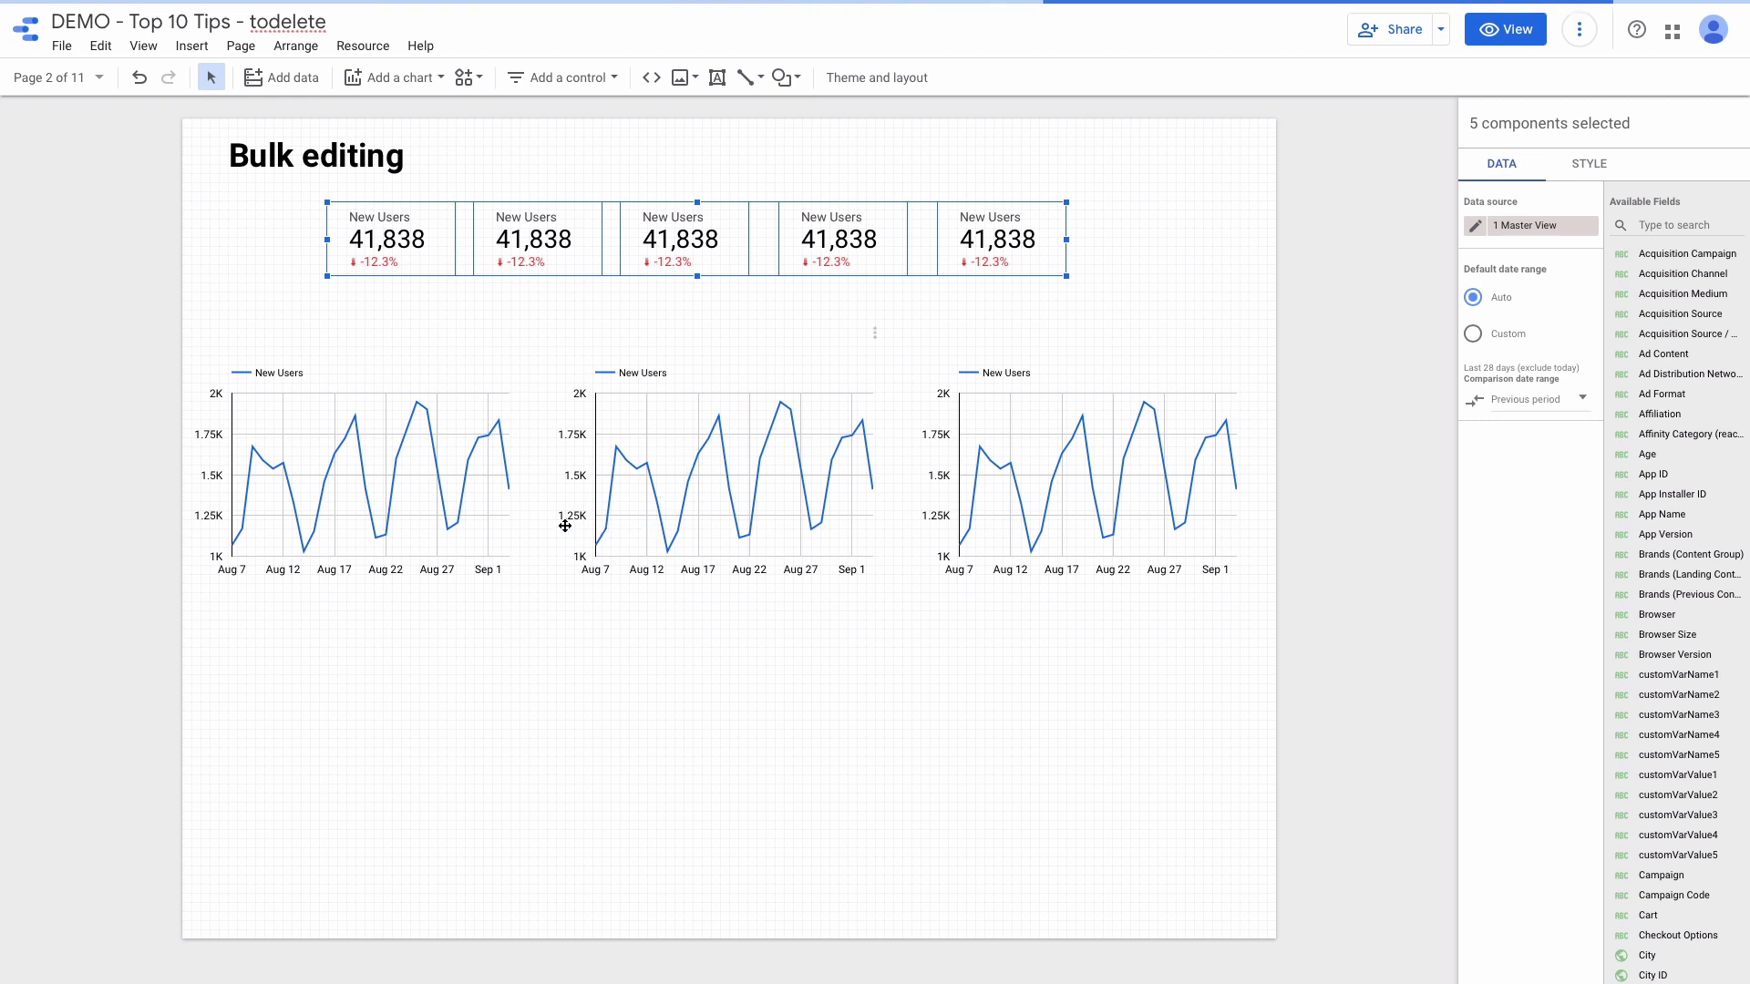
- Select all time series charts on the page and set Series color 1 to red
click(418, 517)
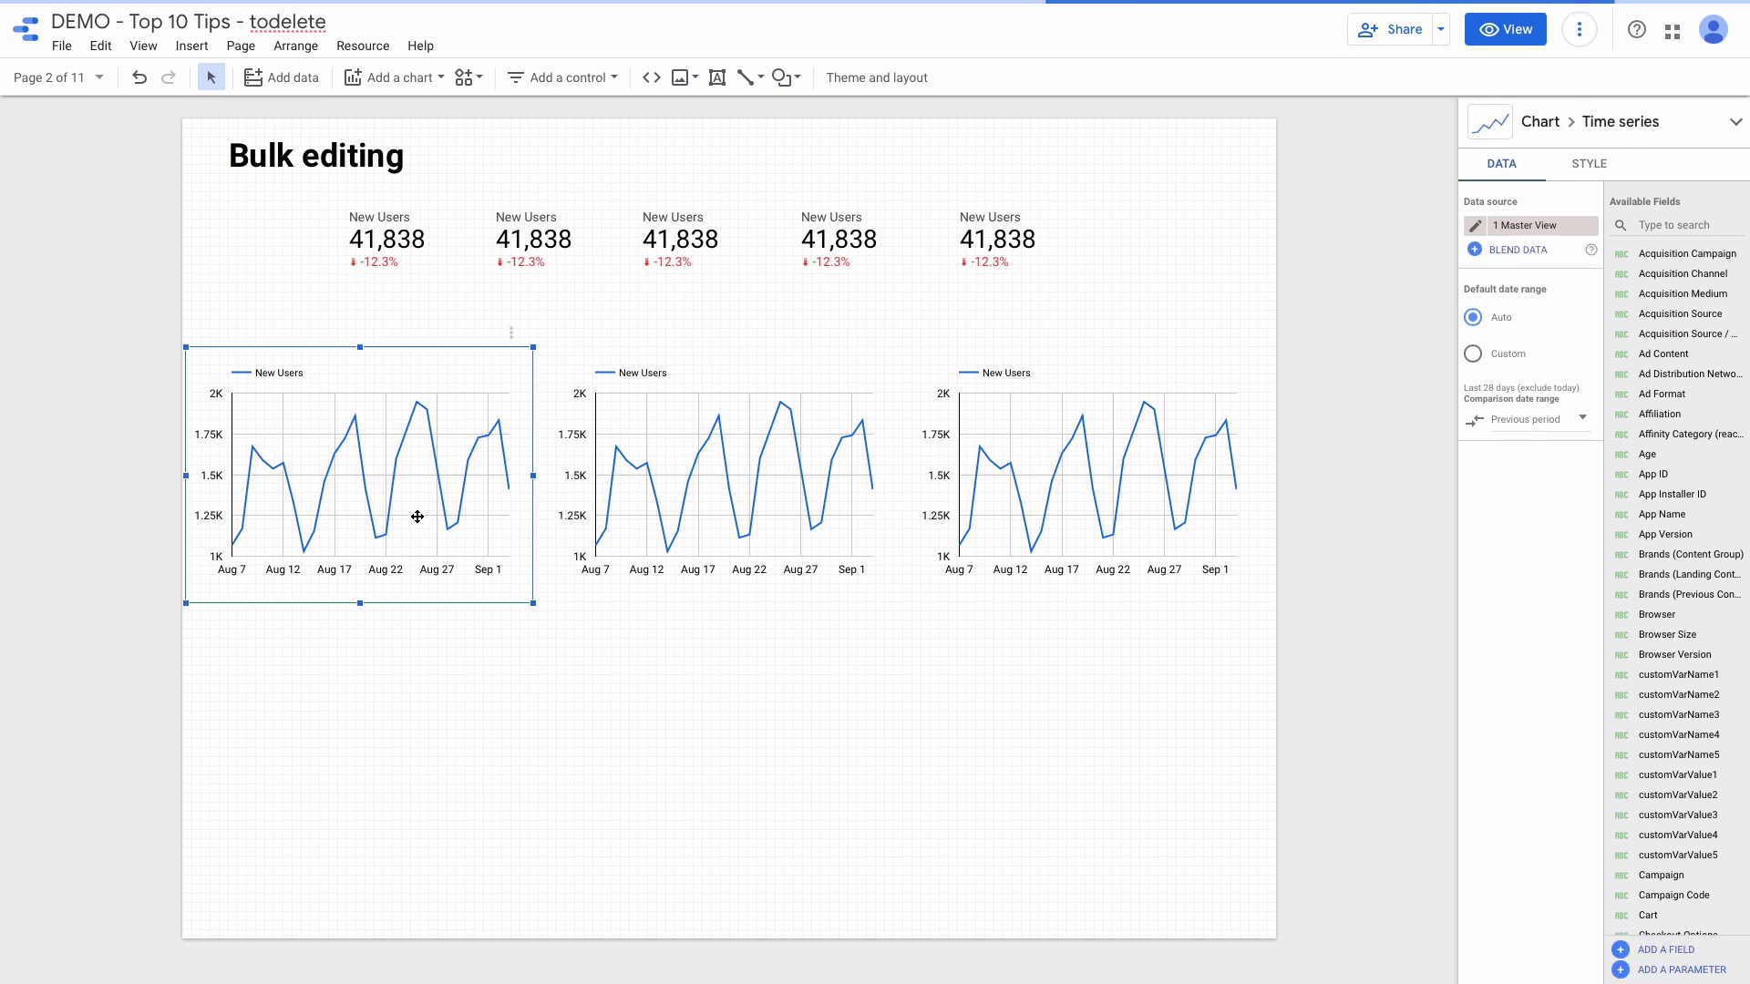
right_click(417, 518)
mouse_move(490, 548)
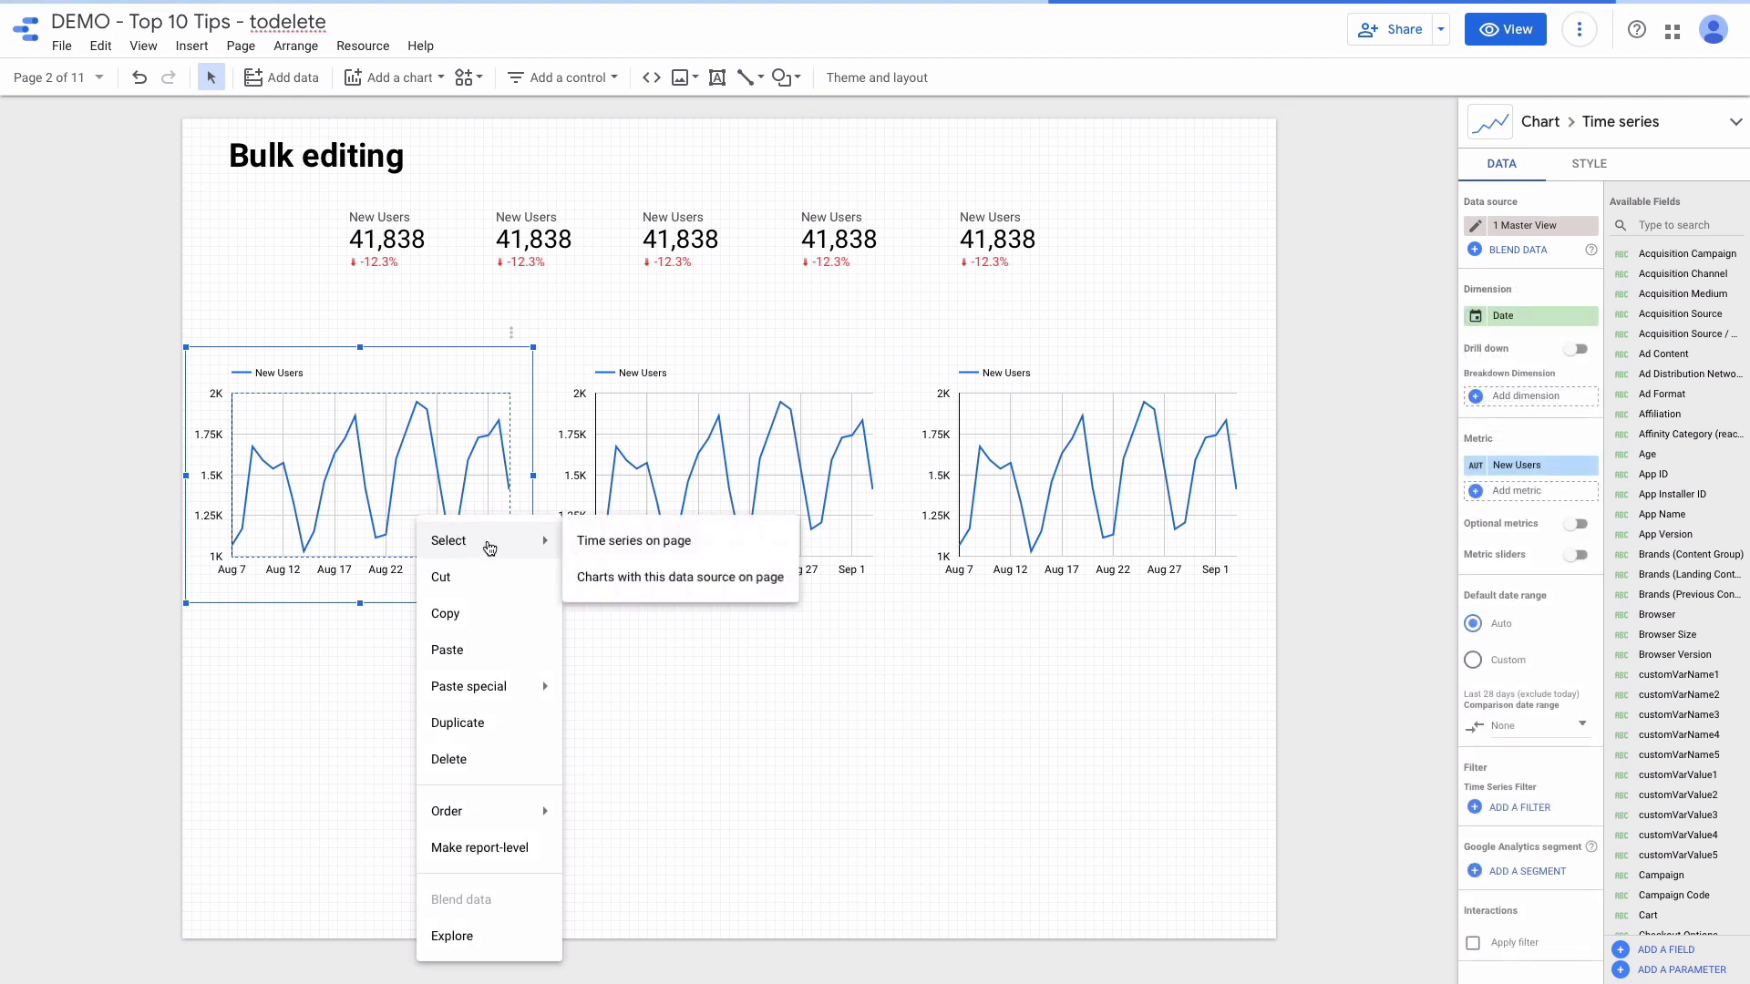
click(600, 542)
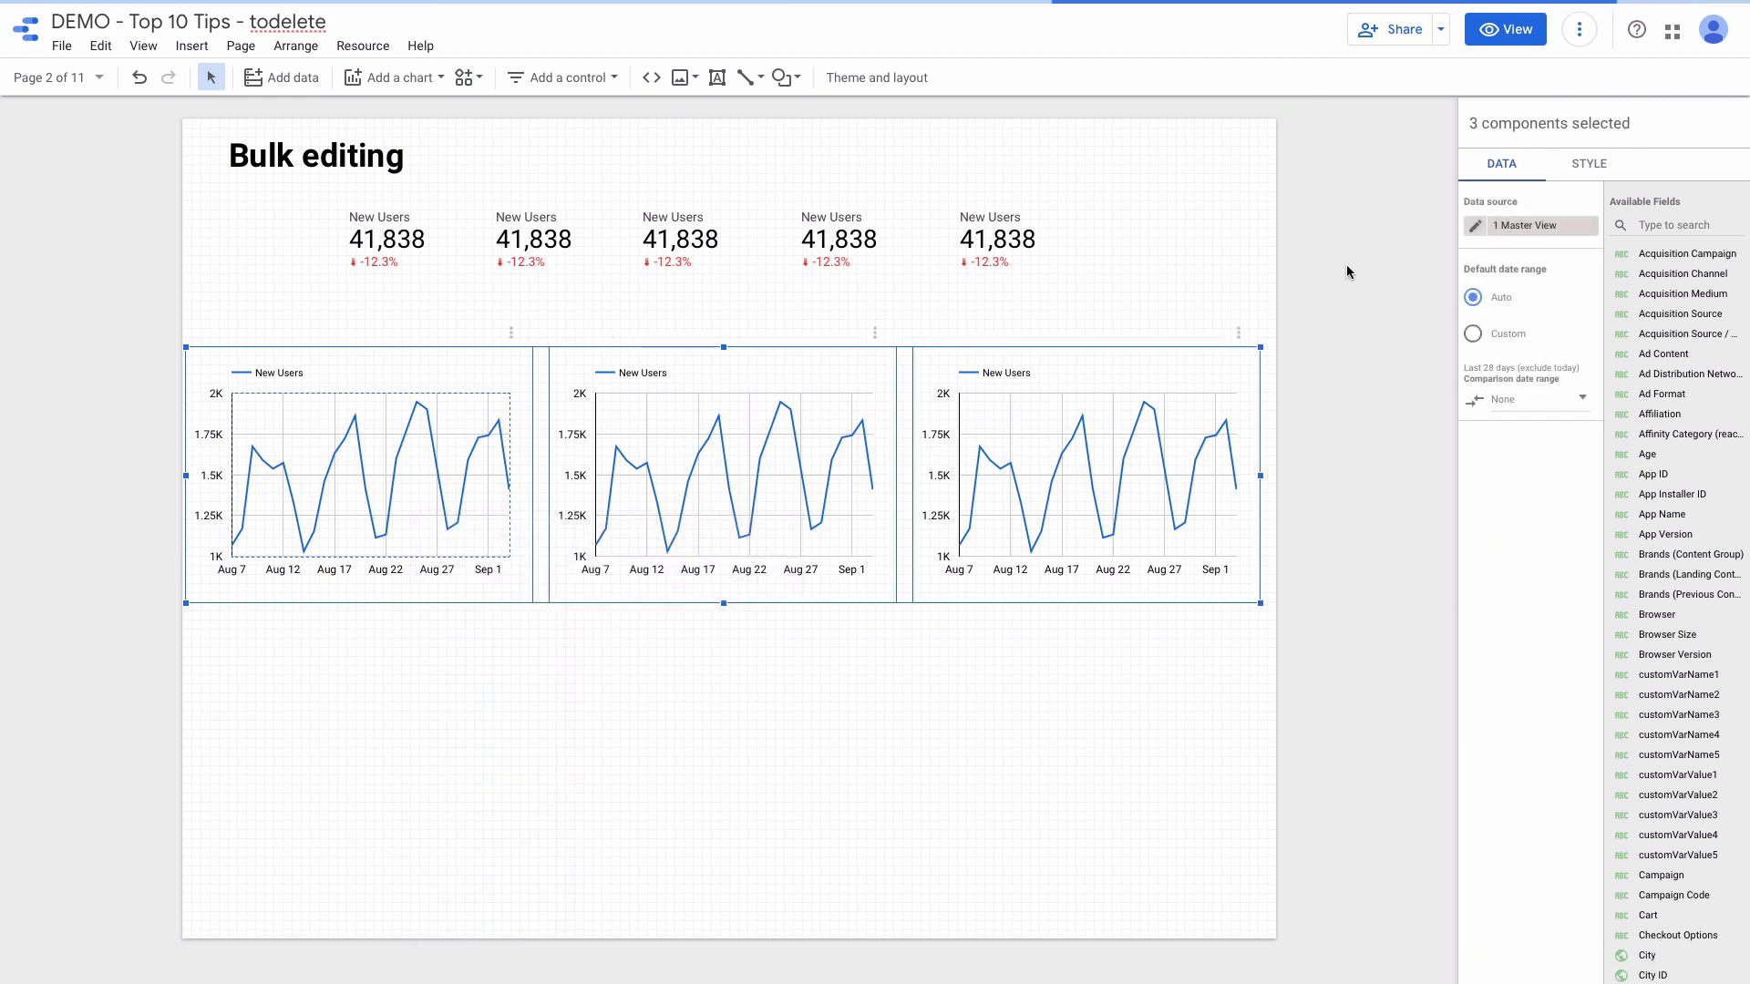
click(1588, 167)
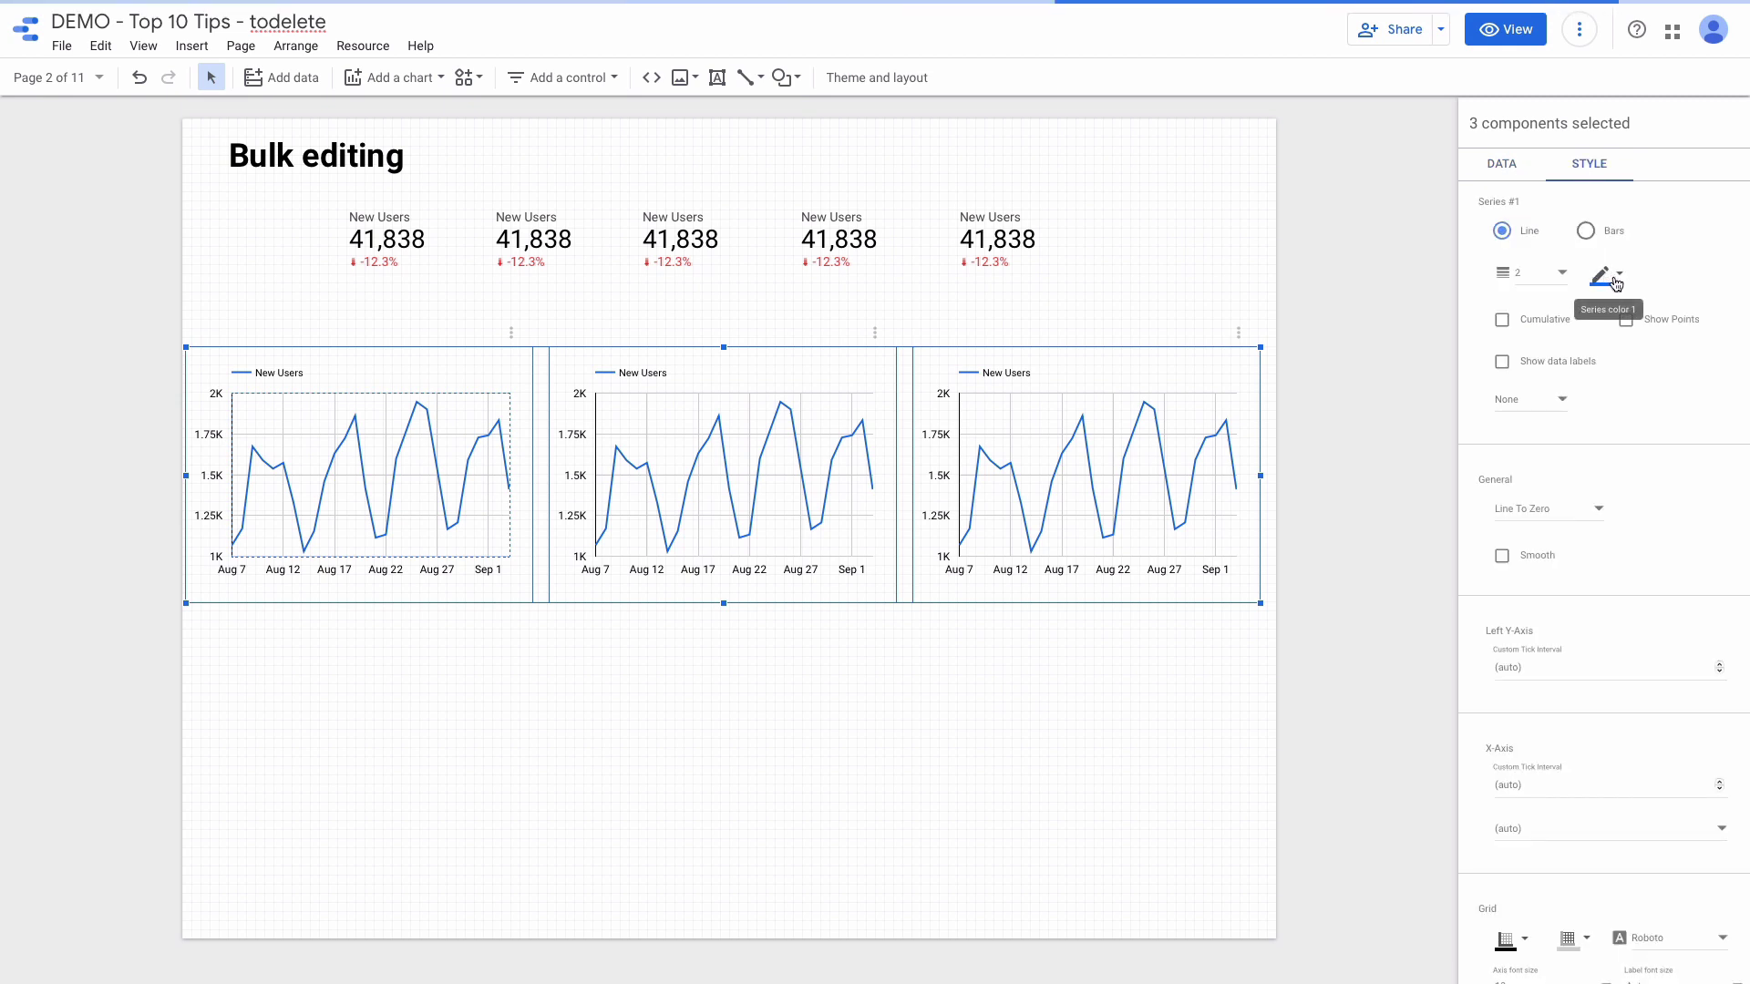
click(1613, 279)
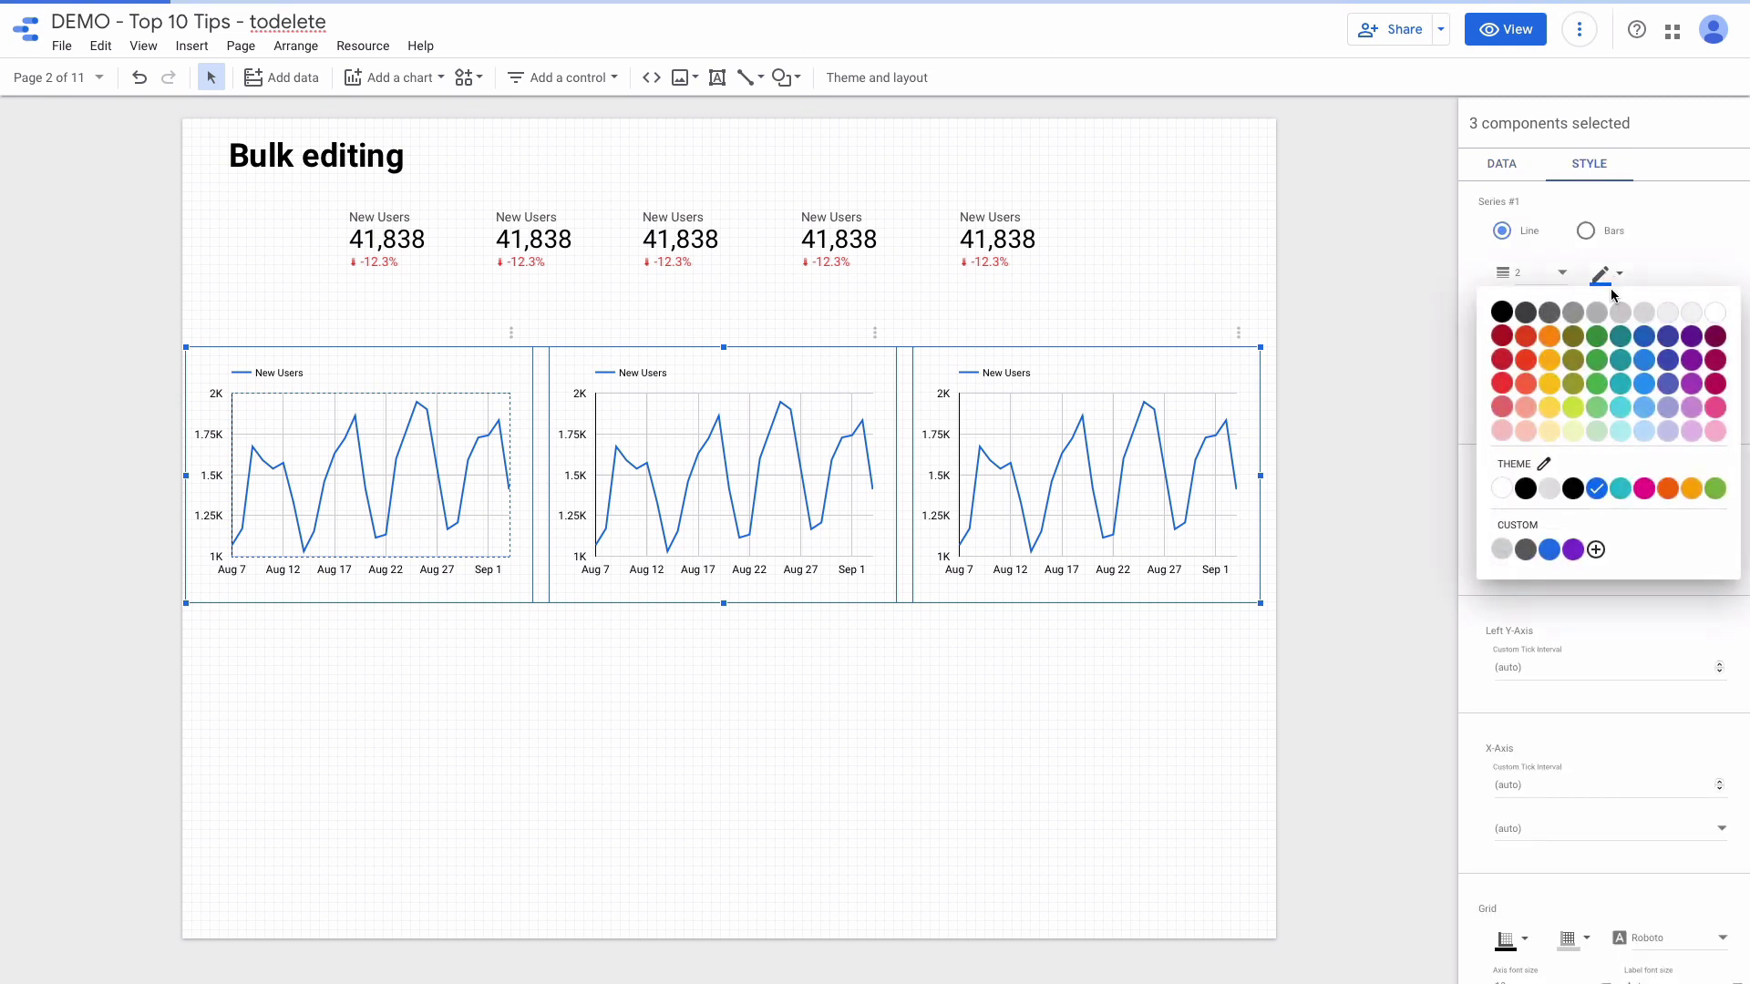
click(1504, 383)
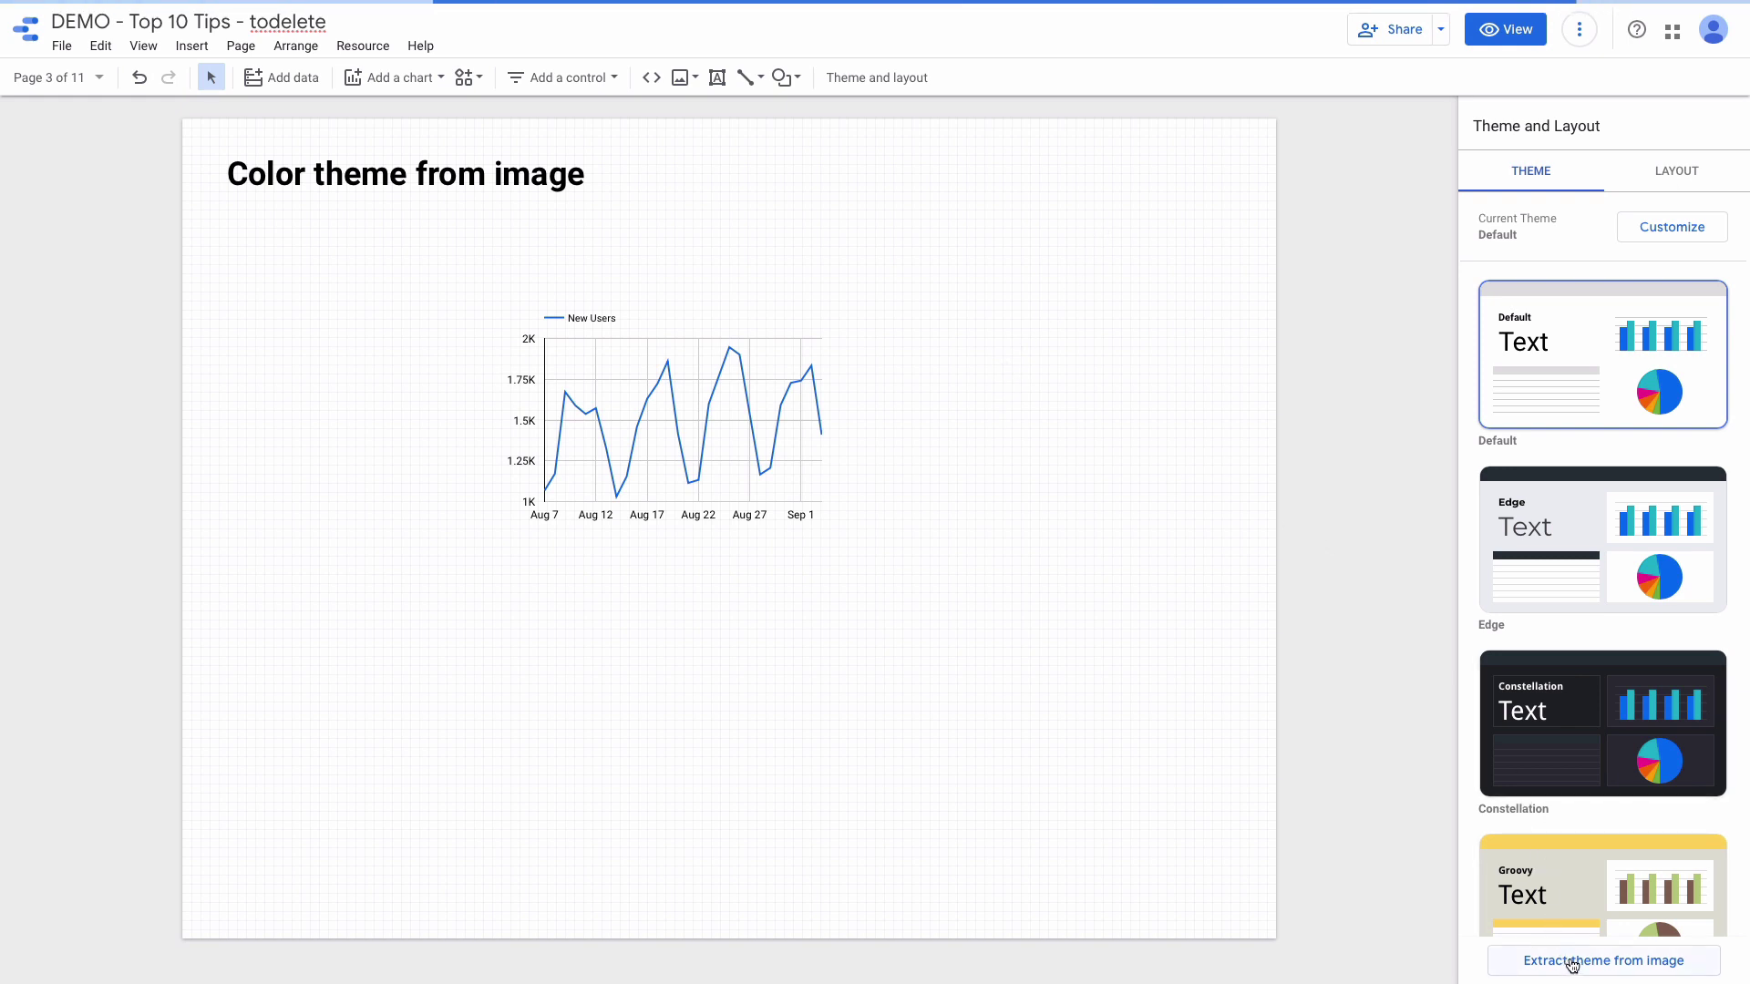
- Extract a theme from an uploaded image and apply the first generated theme
click(1571, 961)
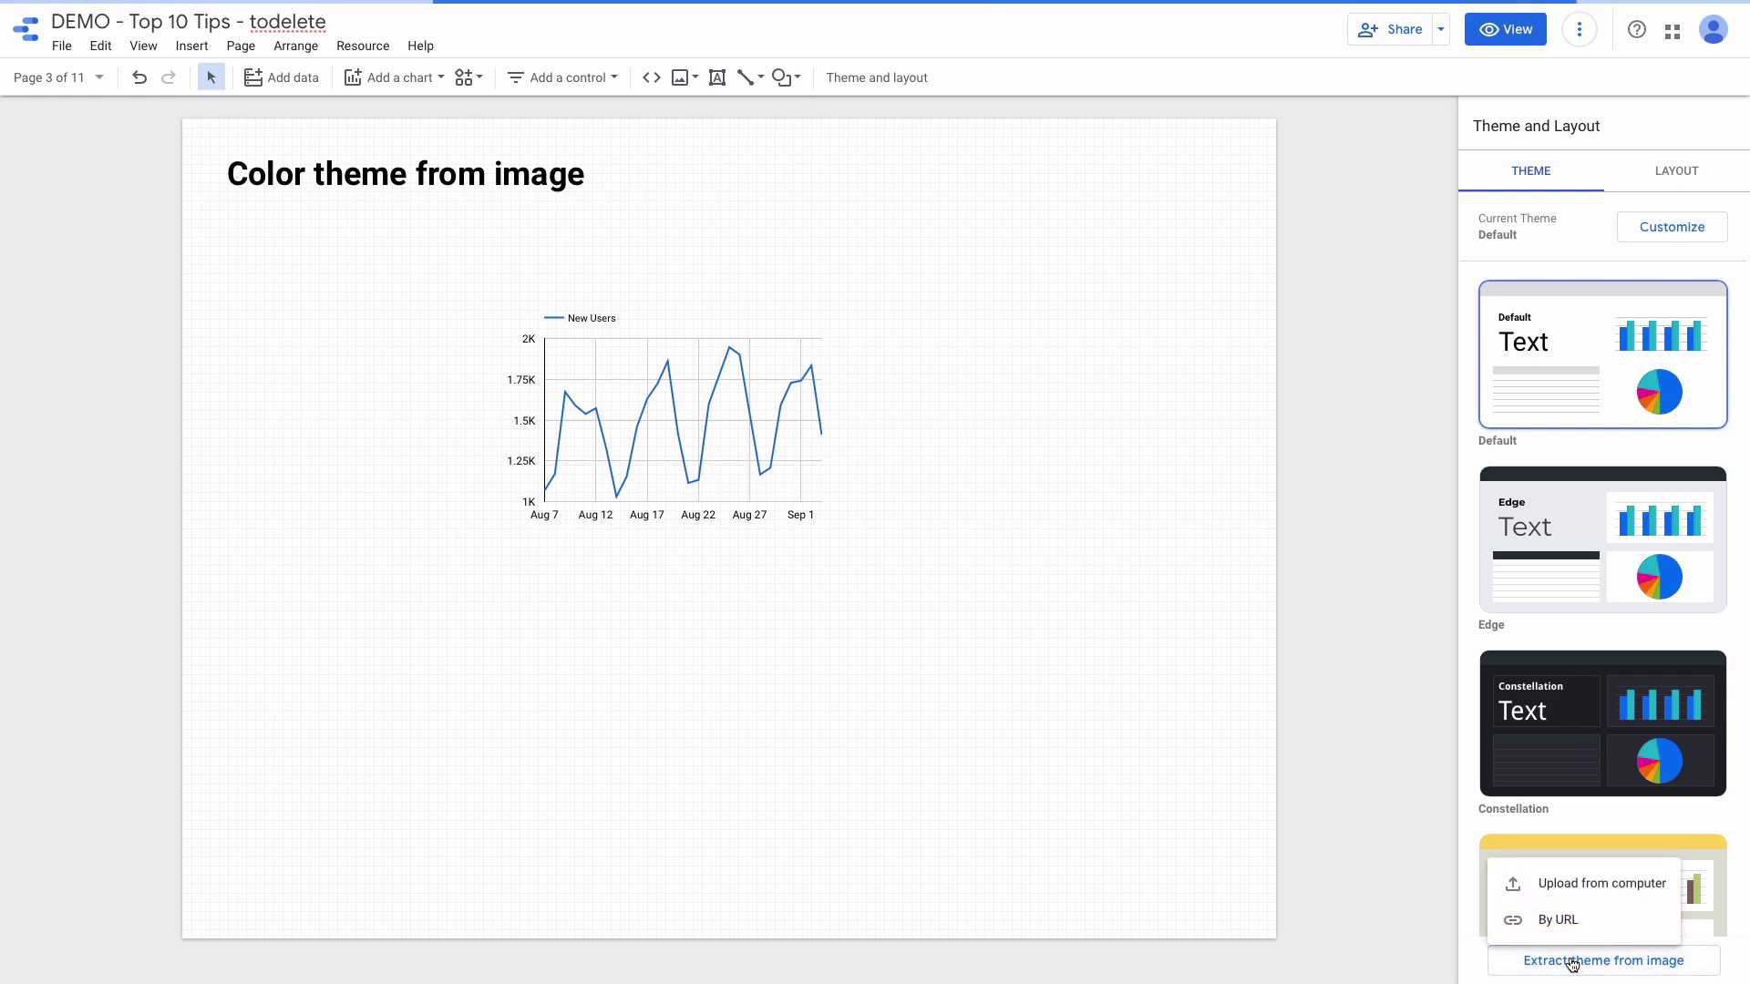
click(1567, 882)
click(1149, 670)
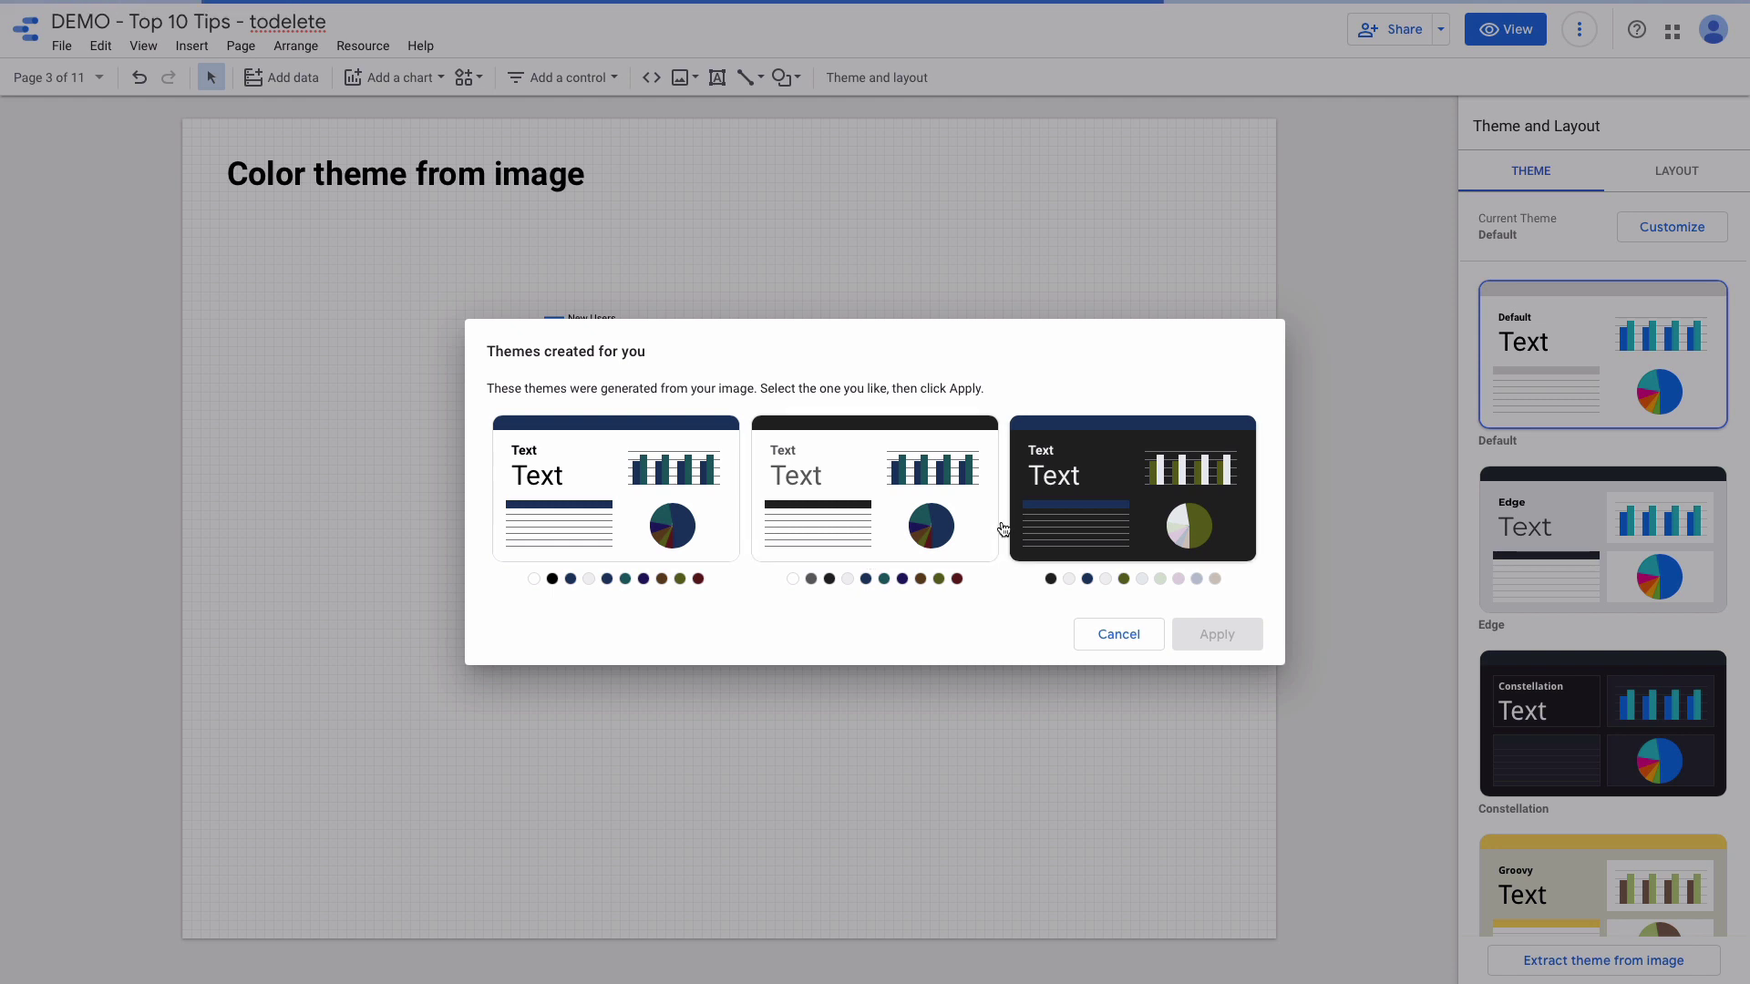
click(610, 492)
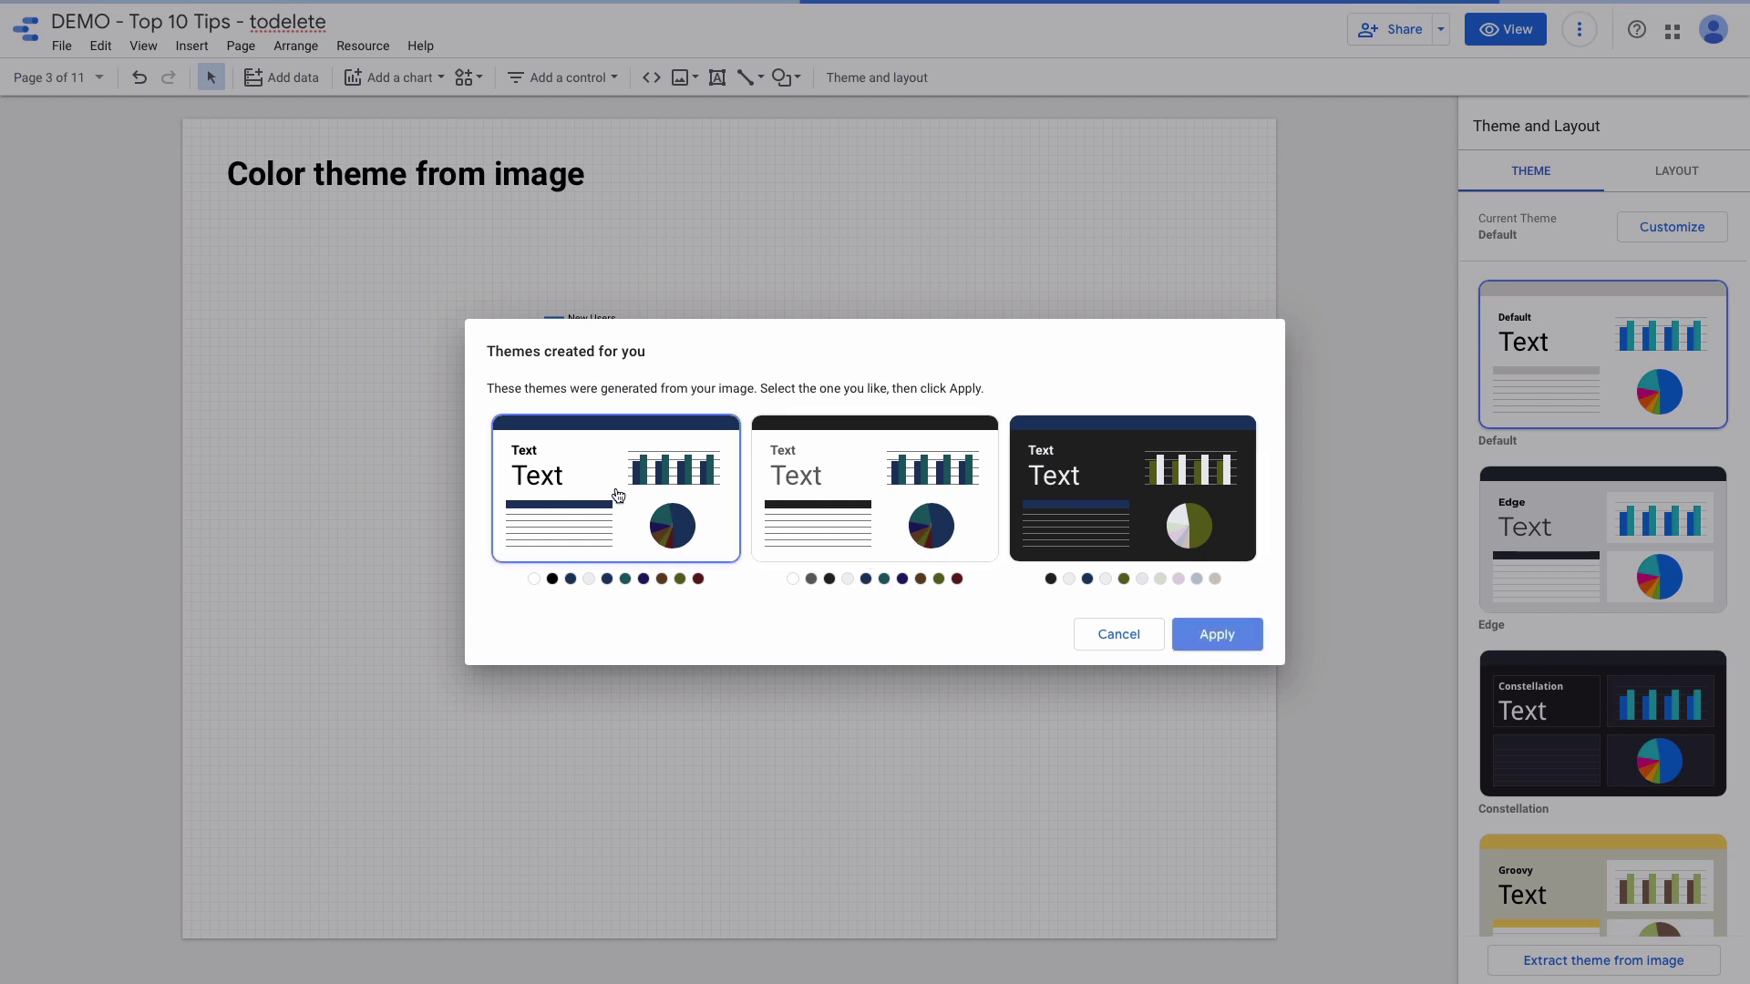
click(1209, 629)
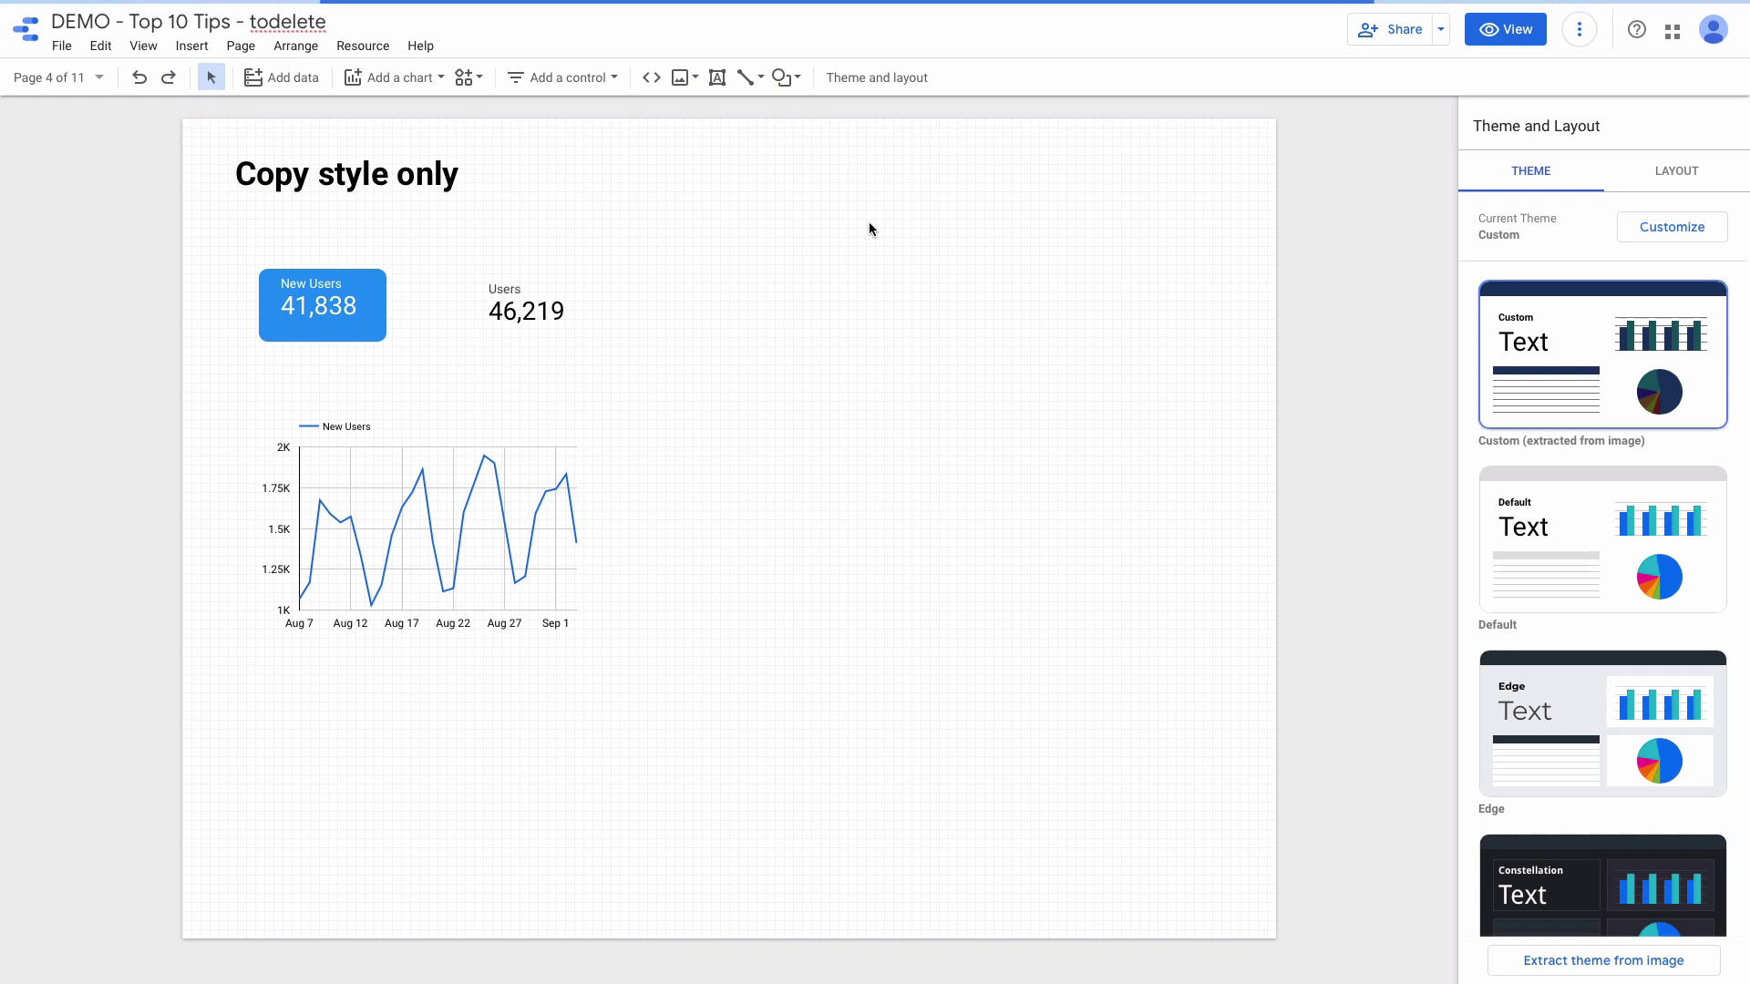
- Copy the New Users scorecard and paste only its style onto the Users scorecard
right_click(340, 304)
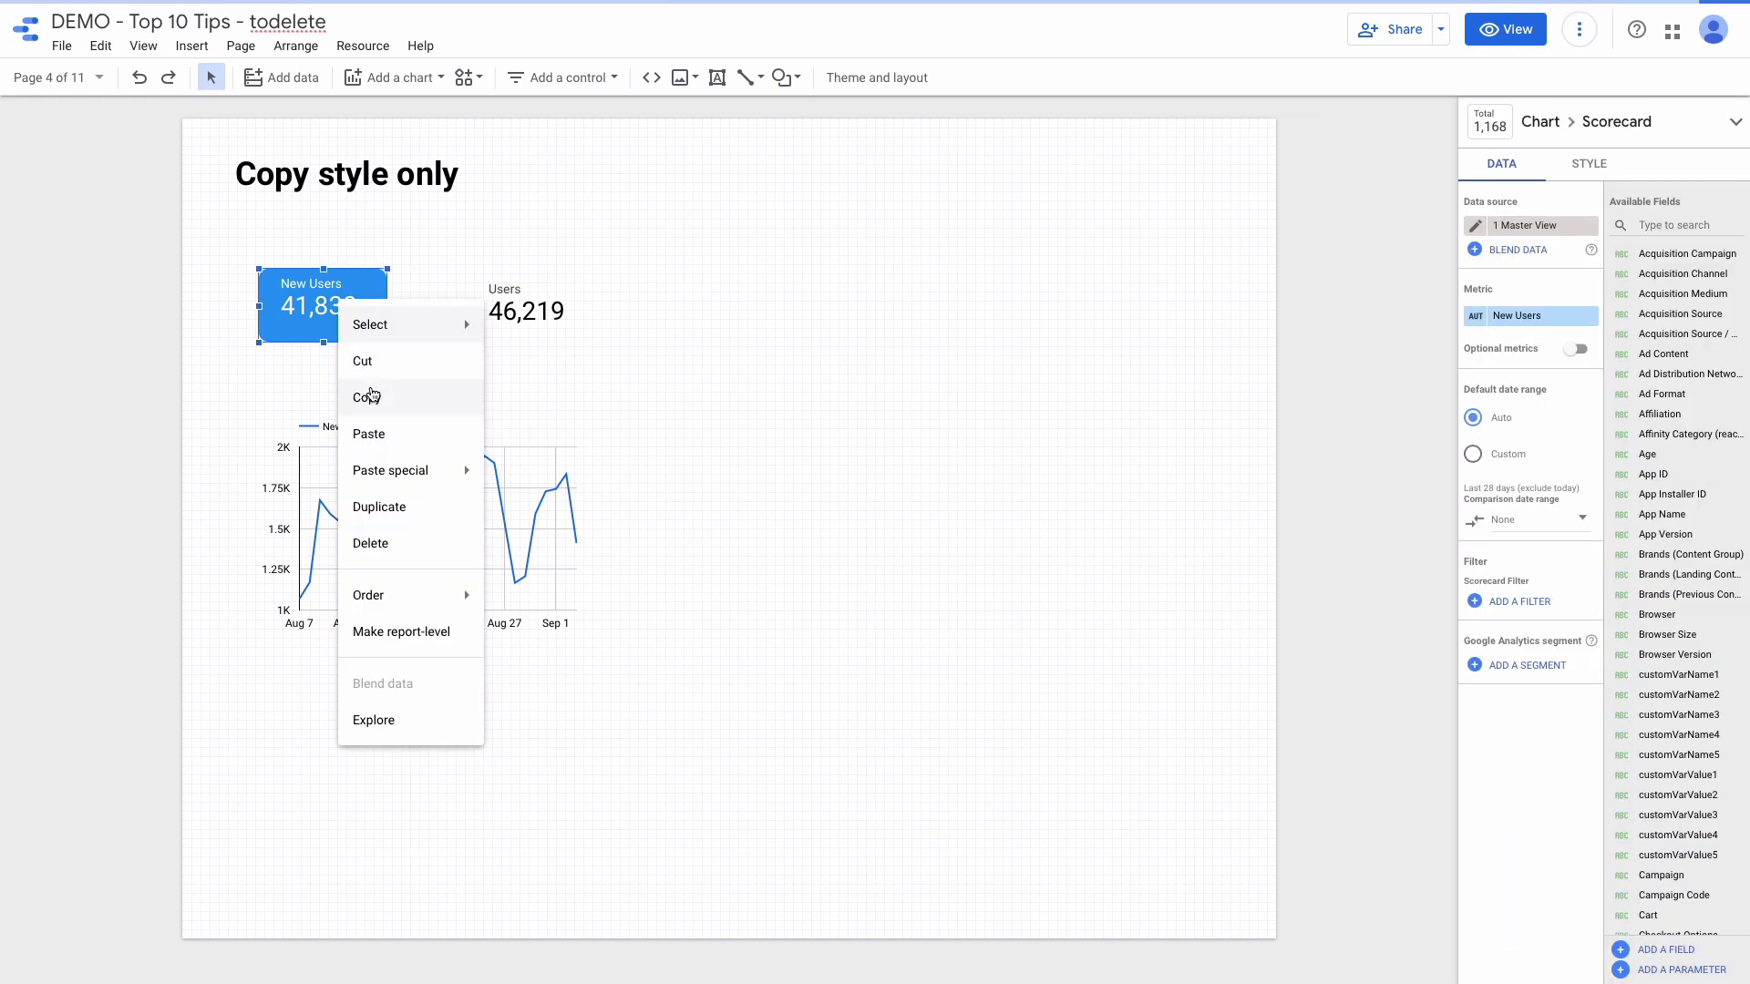
click(369, 397)
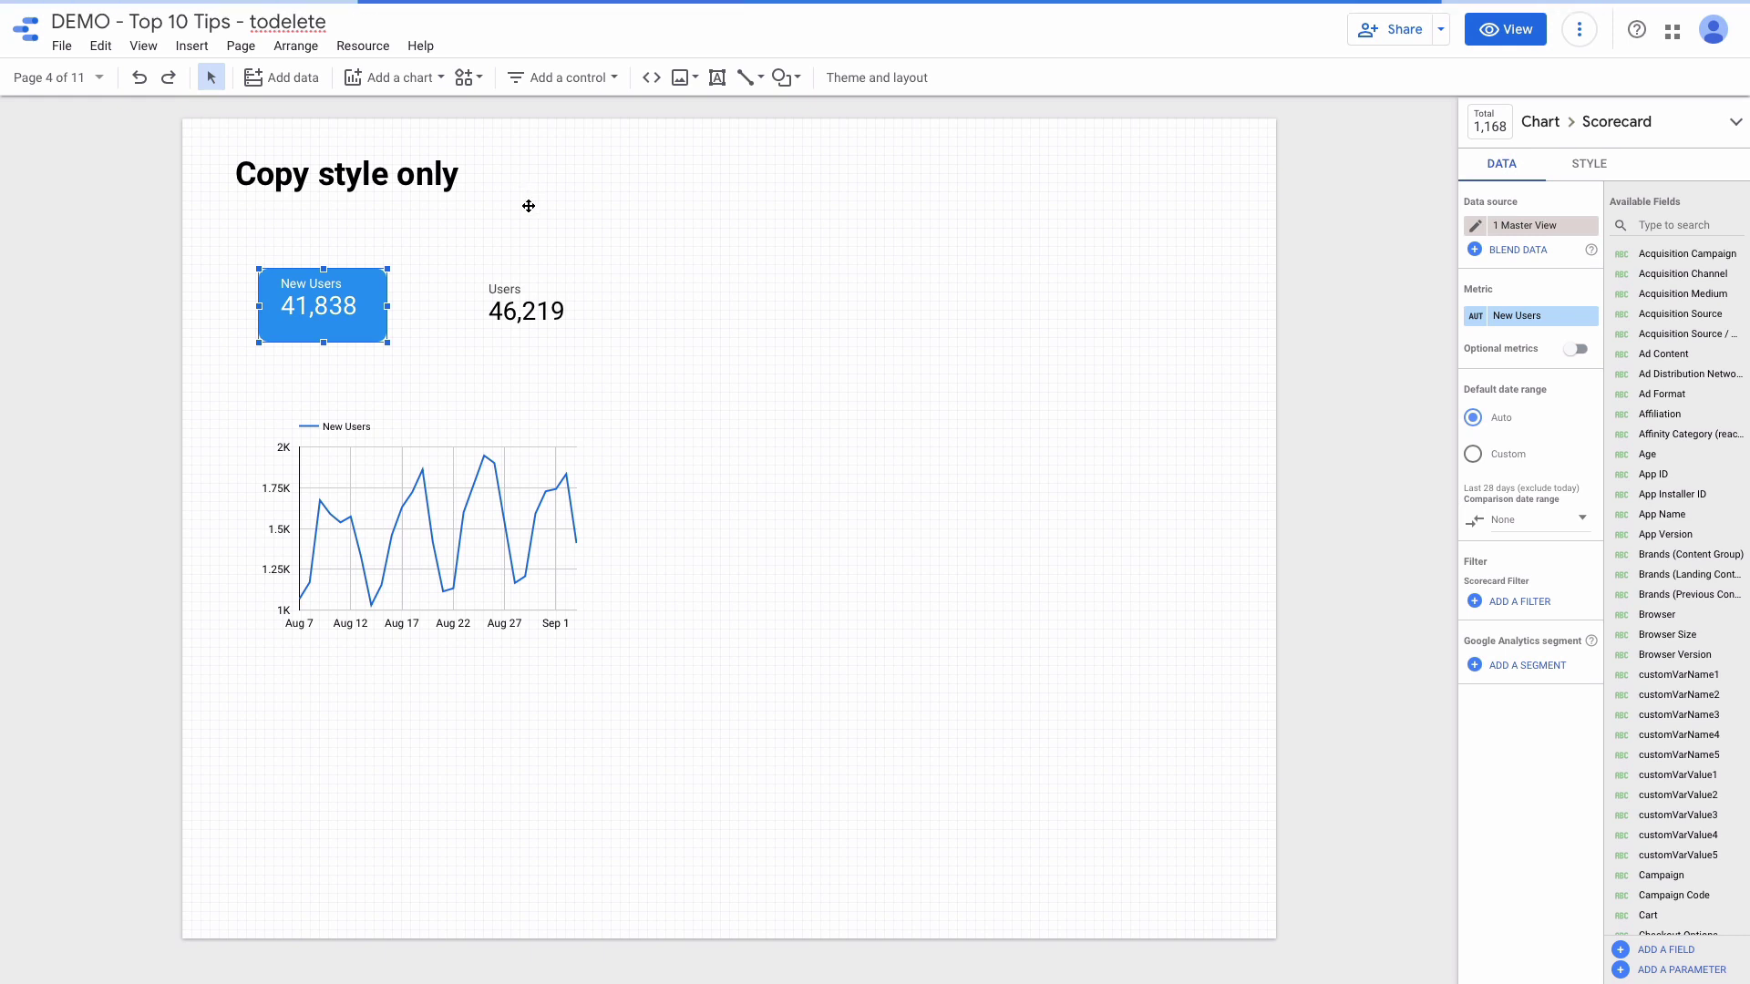
click(529, 283)
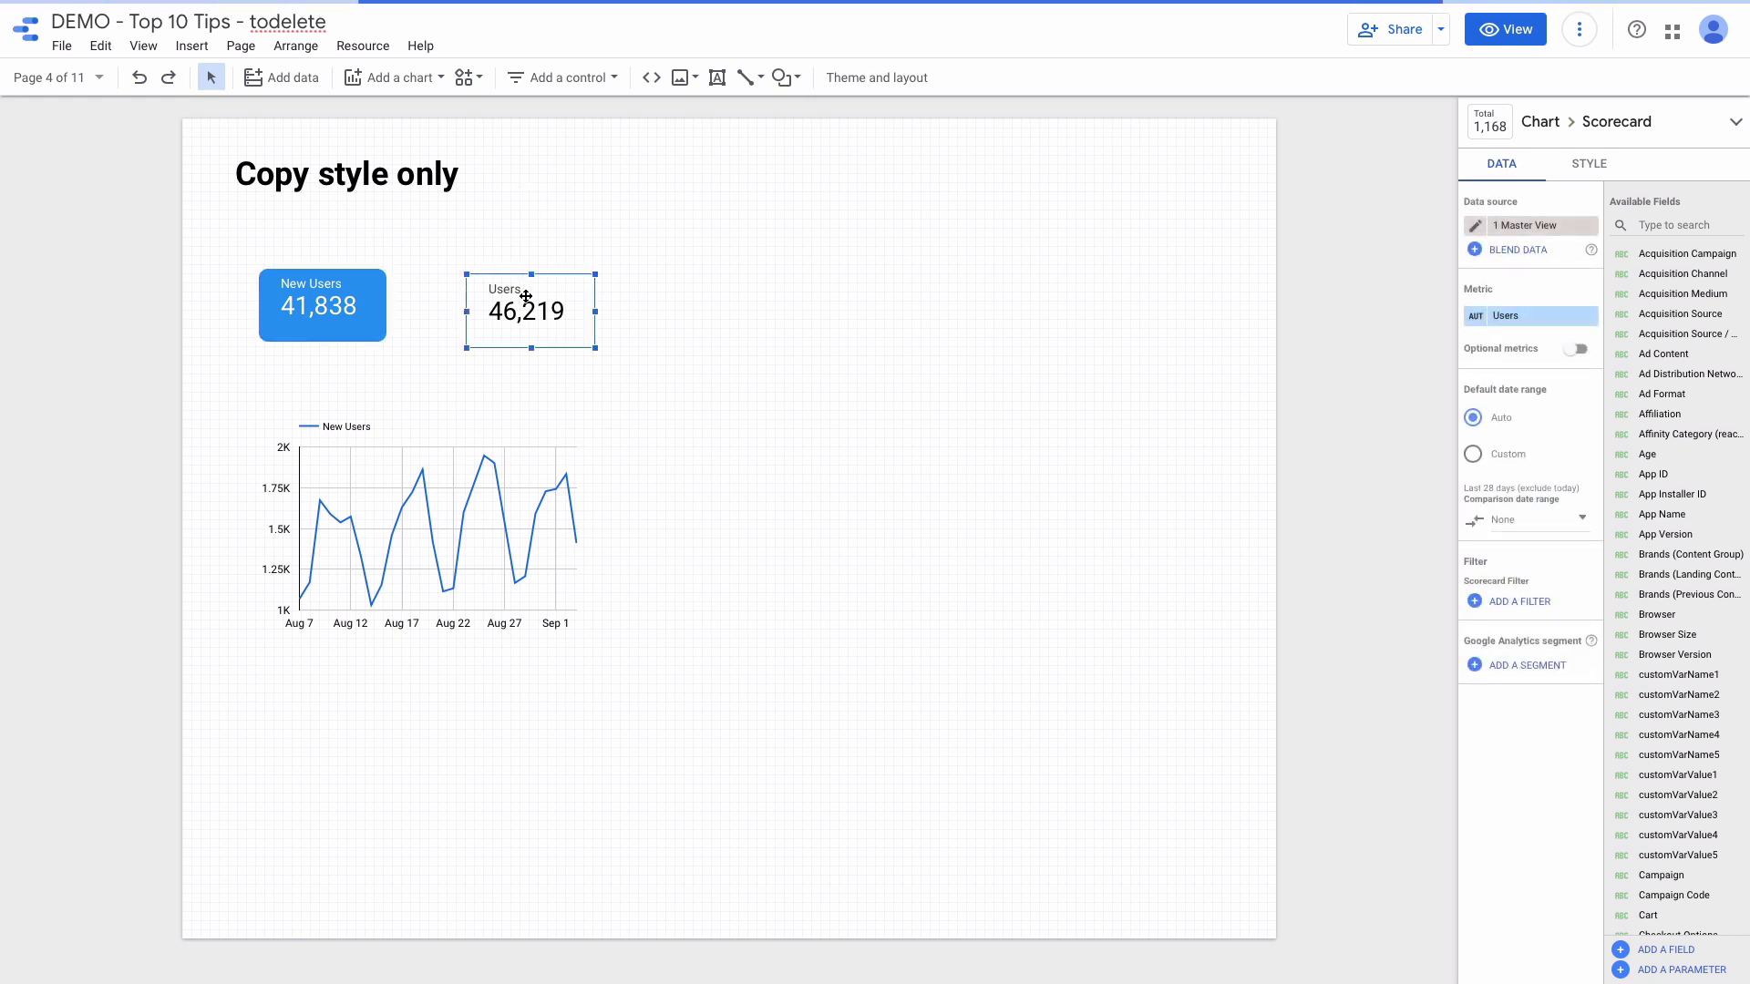
right_click(525, 296)
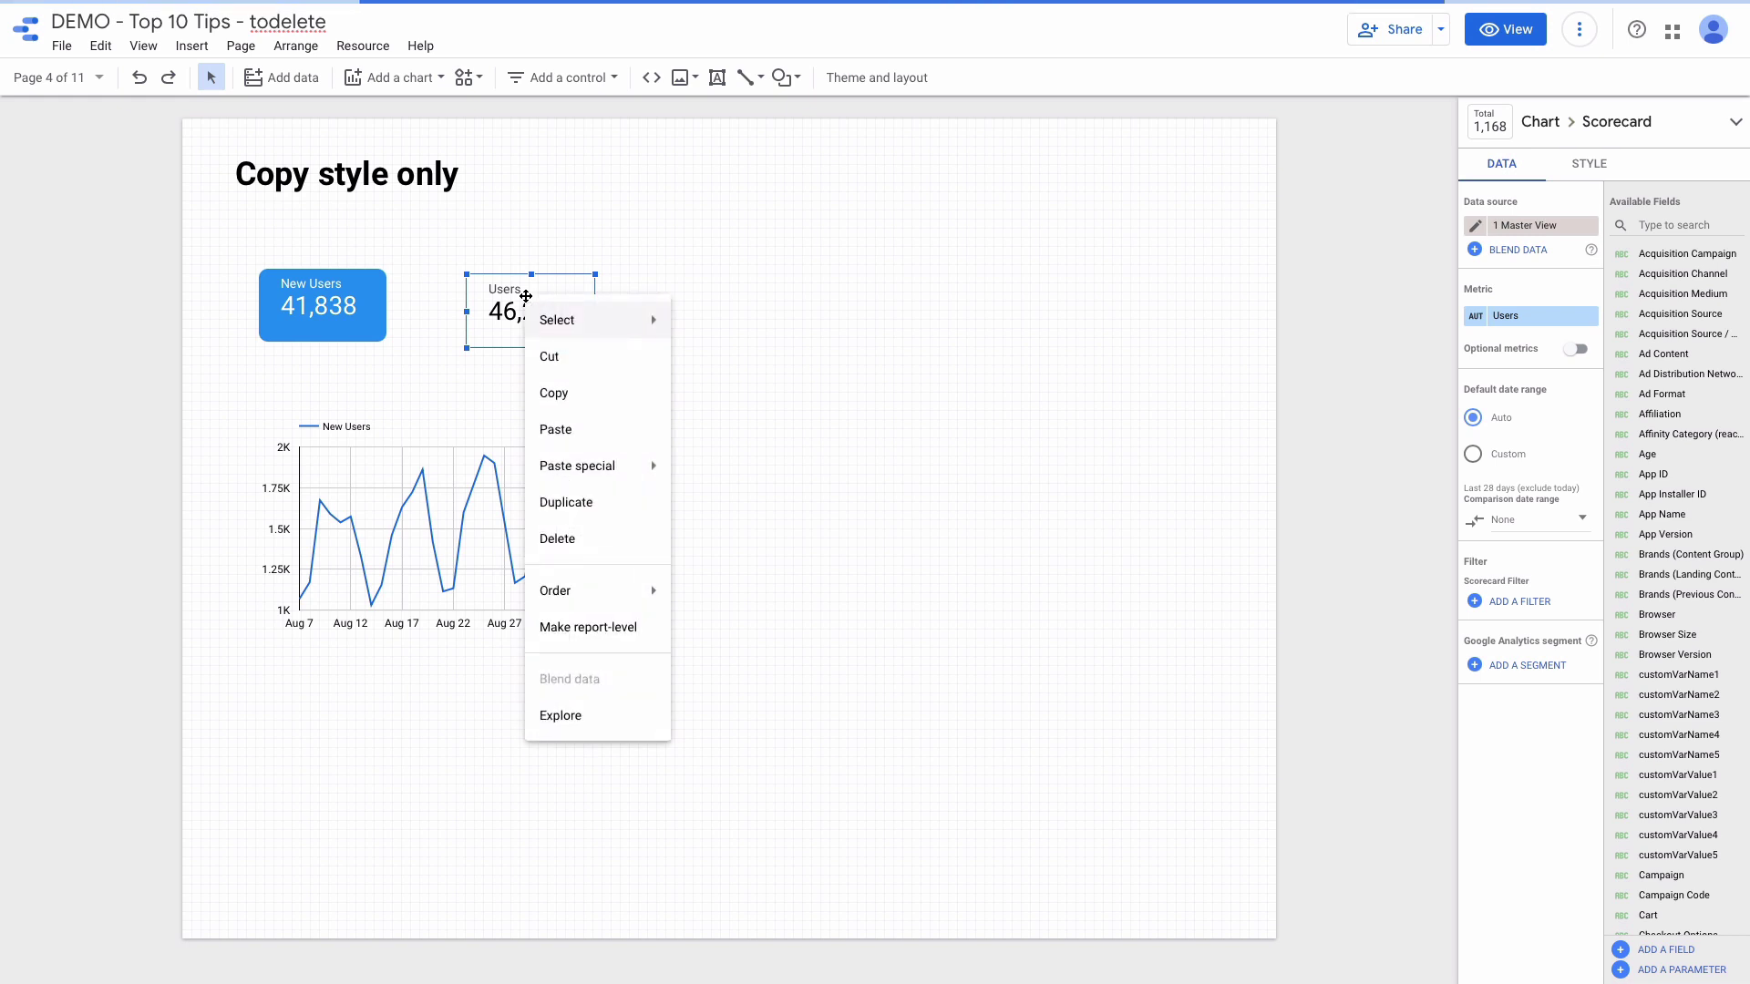
mouse_move(581, 464)
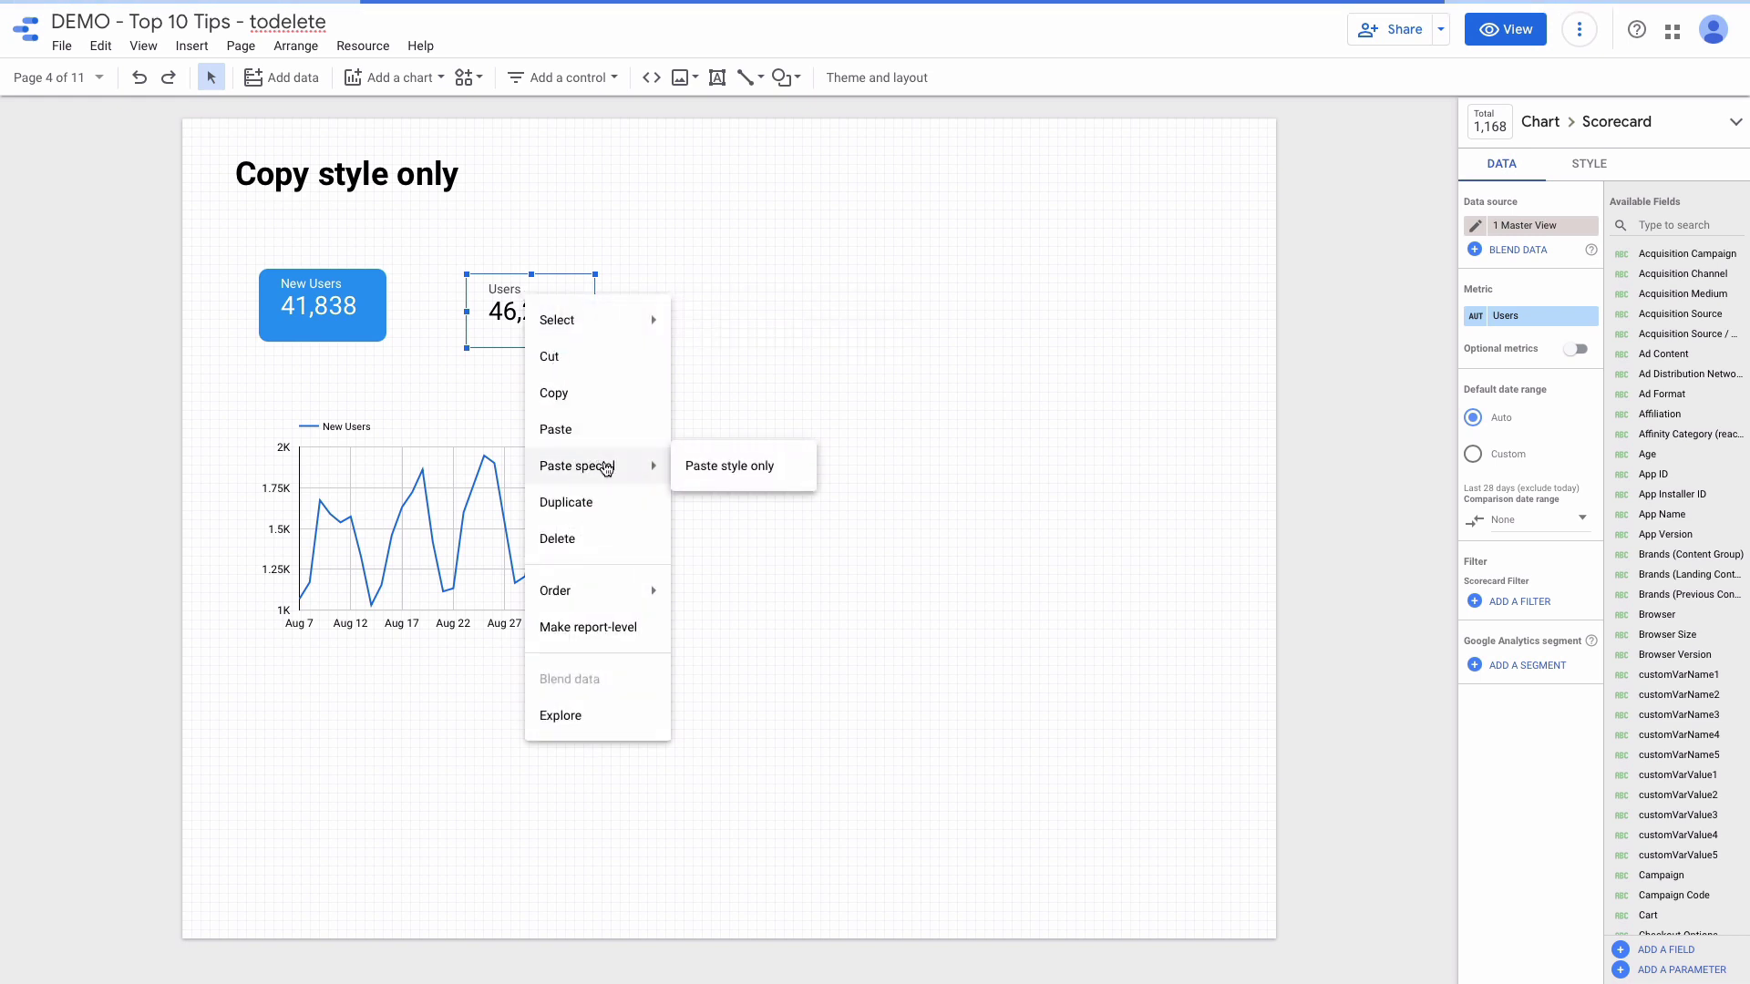
click(724, 470)
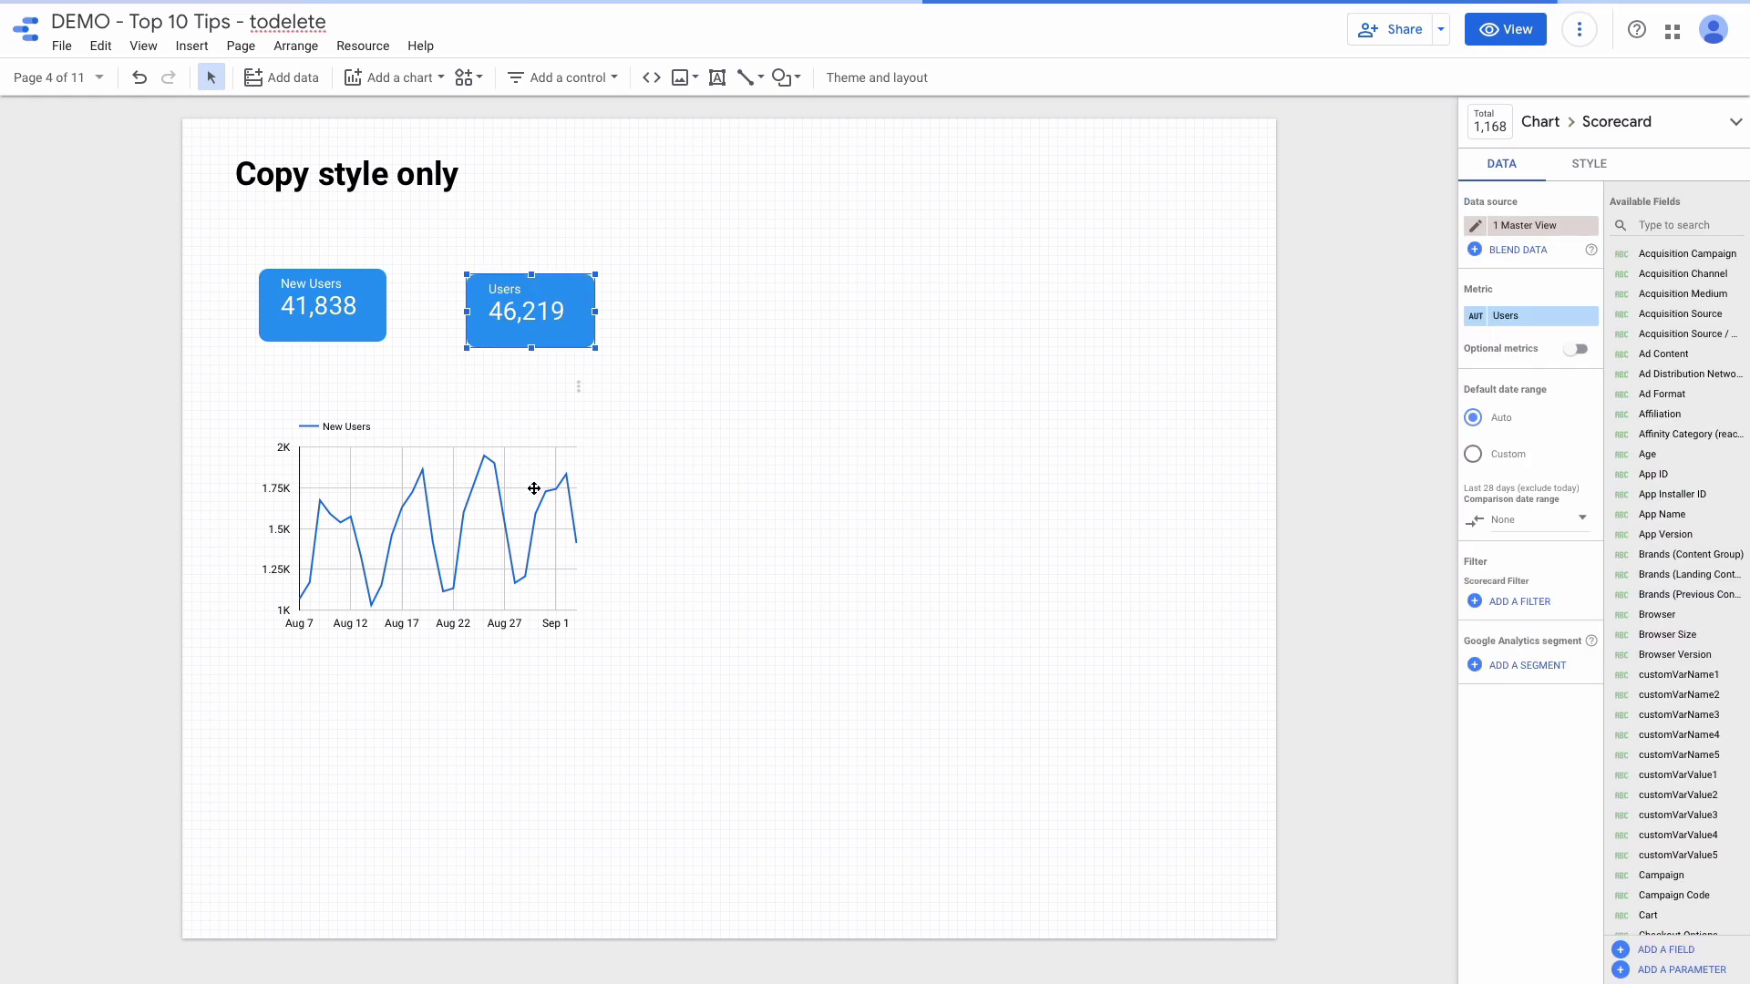
- Paste the copied style only onto the time series chart
click(515, 503)
right_click(513, 506)
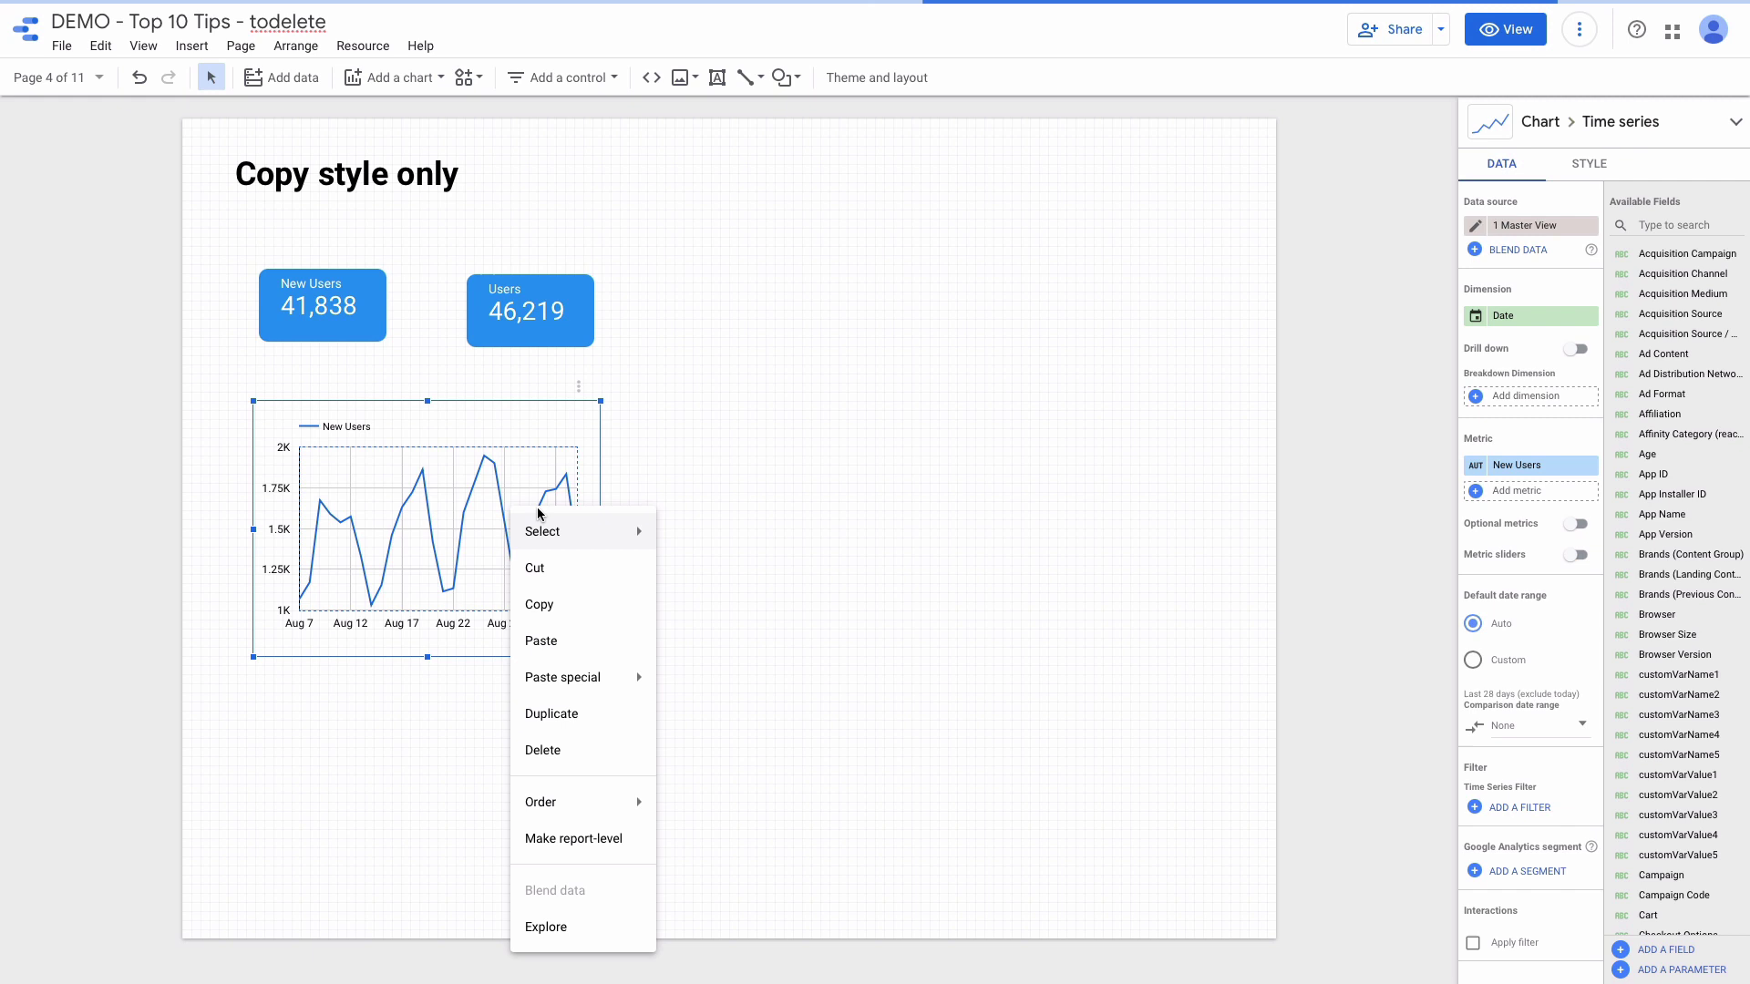
mouse_move(580, 677)
click(709, 677)
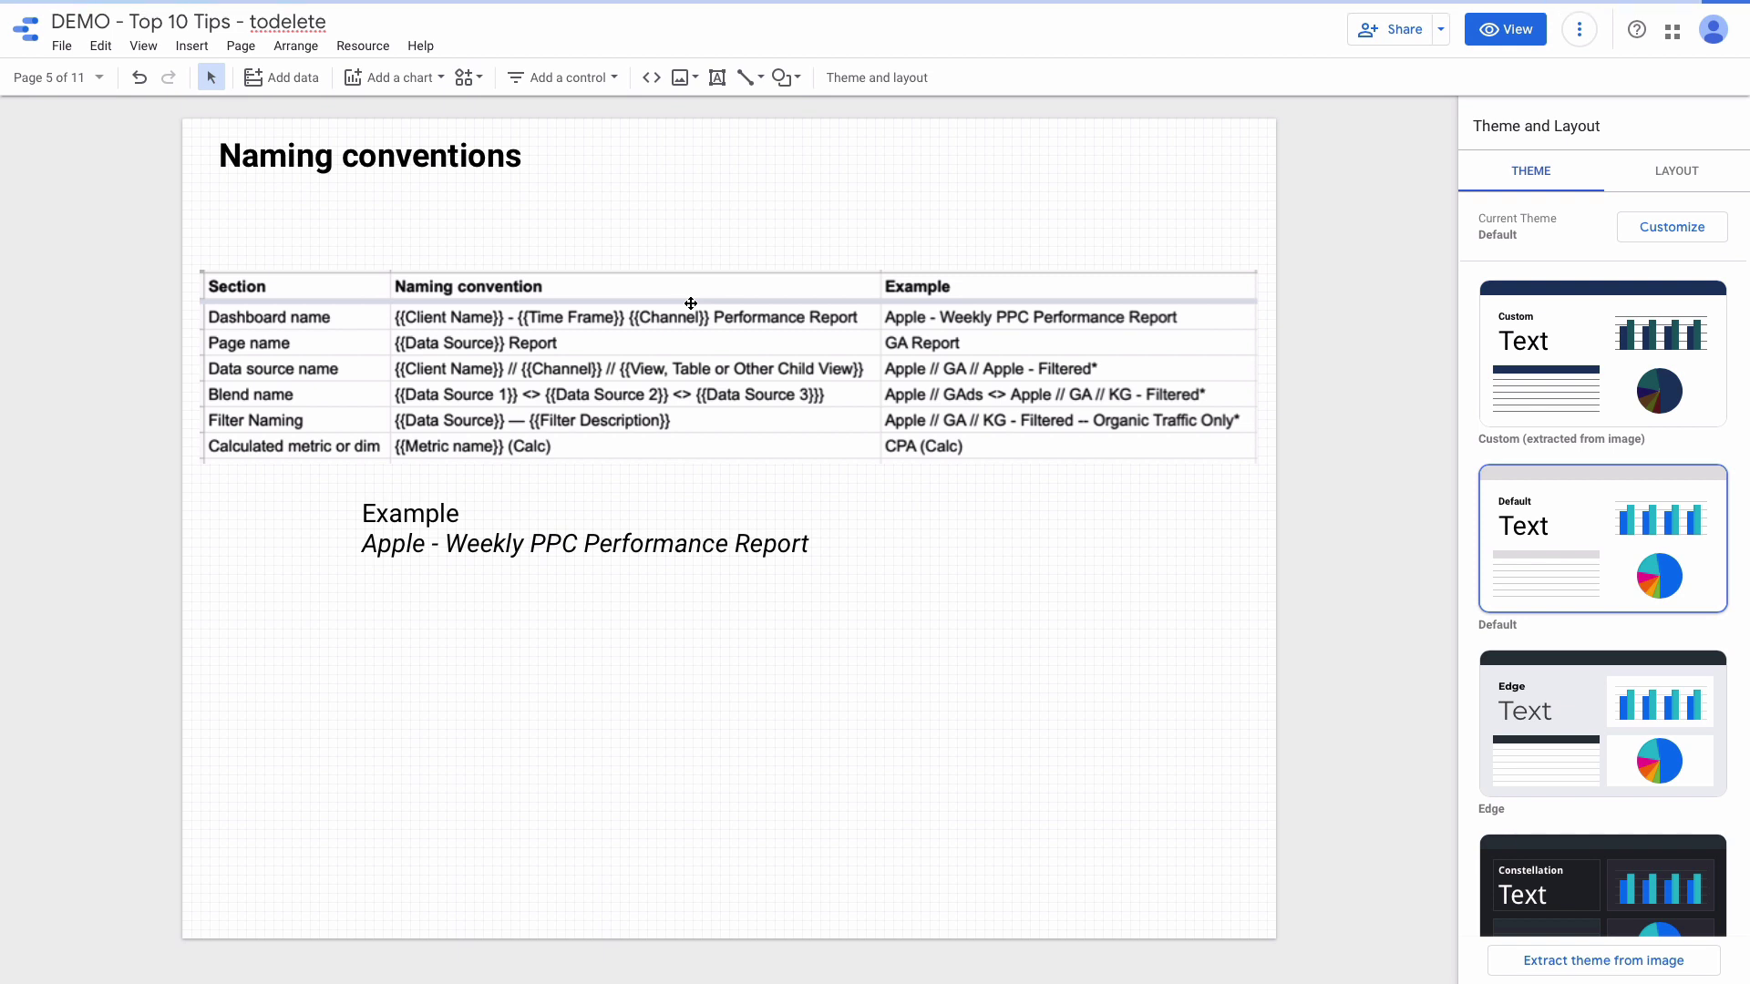
- Add '- todo' after the example report name and move to the filter-levels page
click(808, 547)
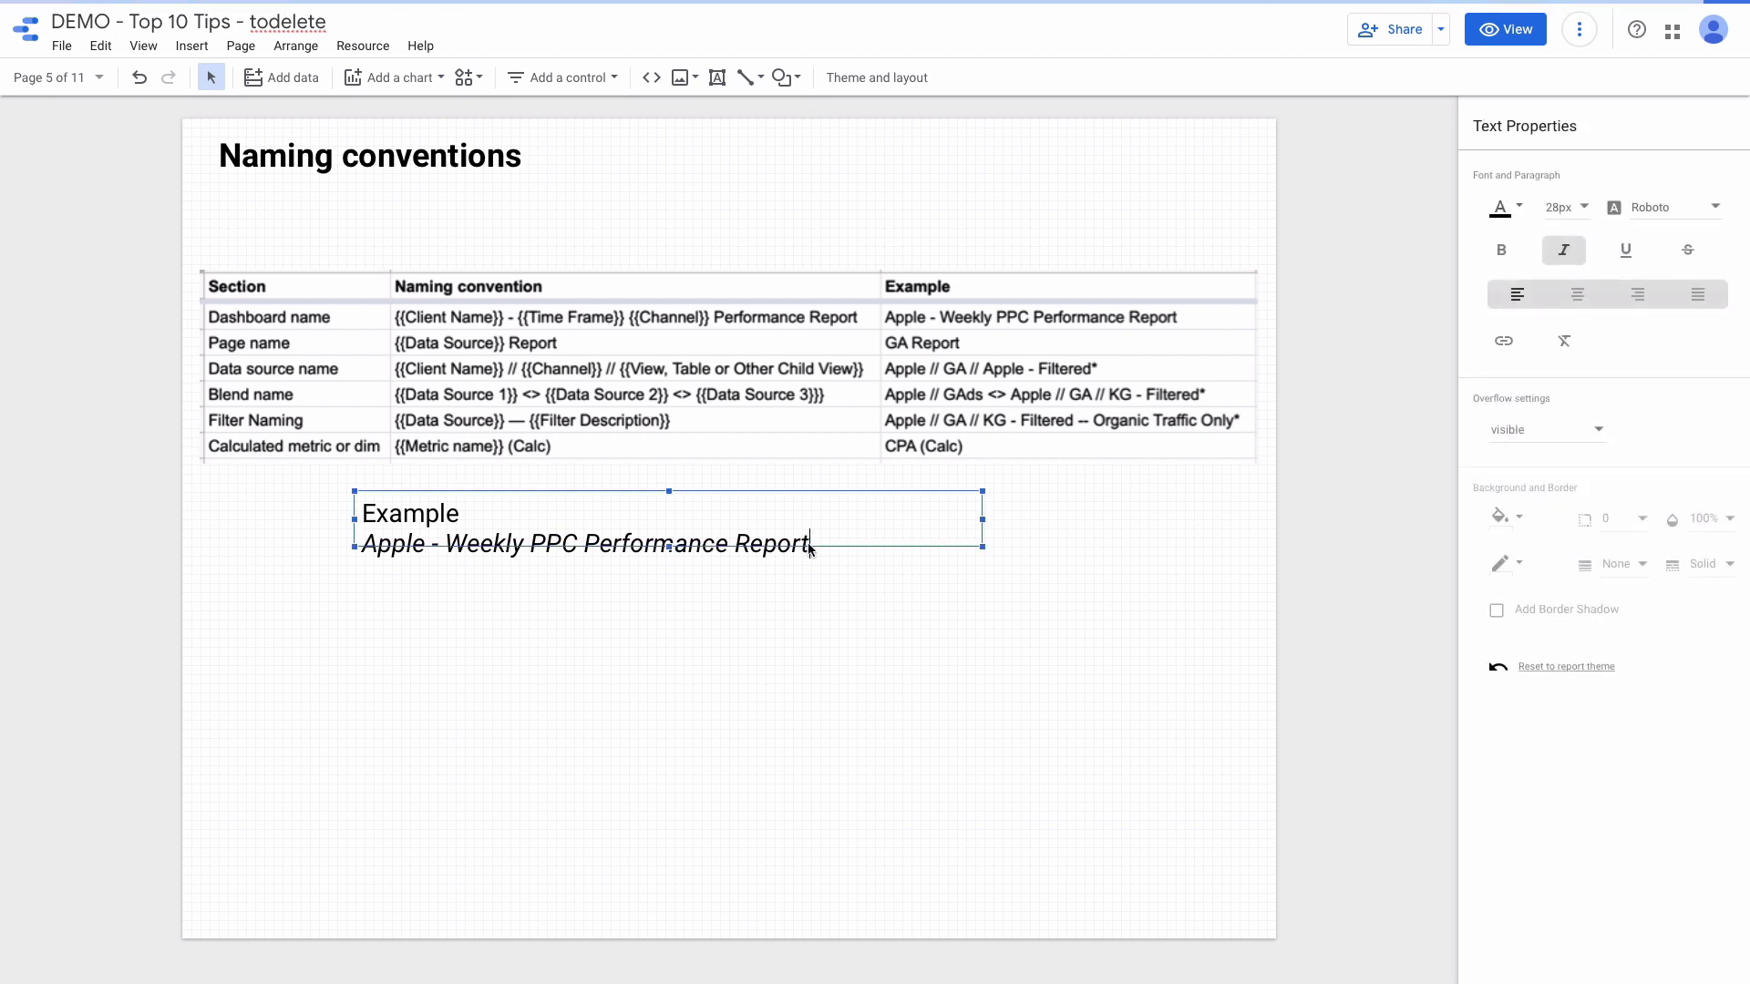
text(- todo)
key(Escape)
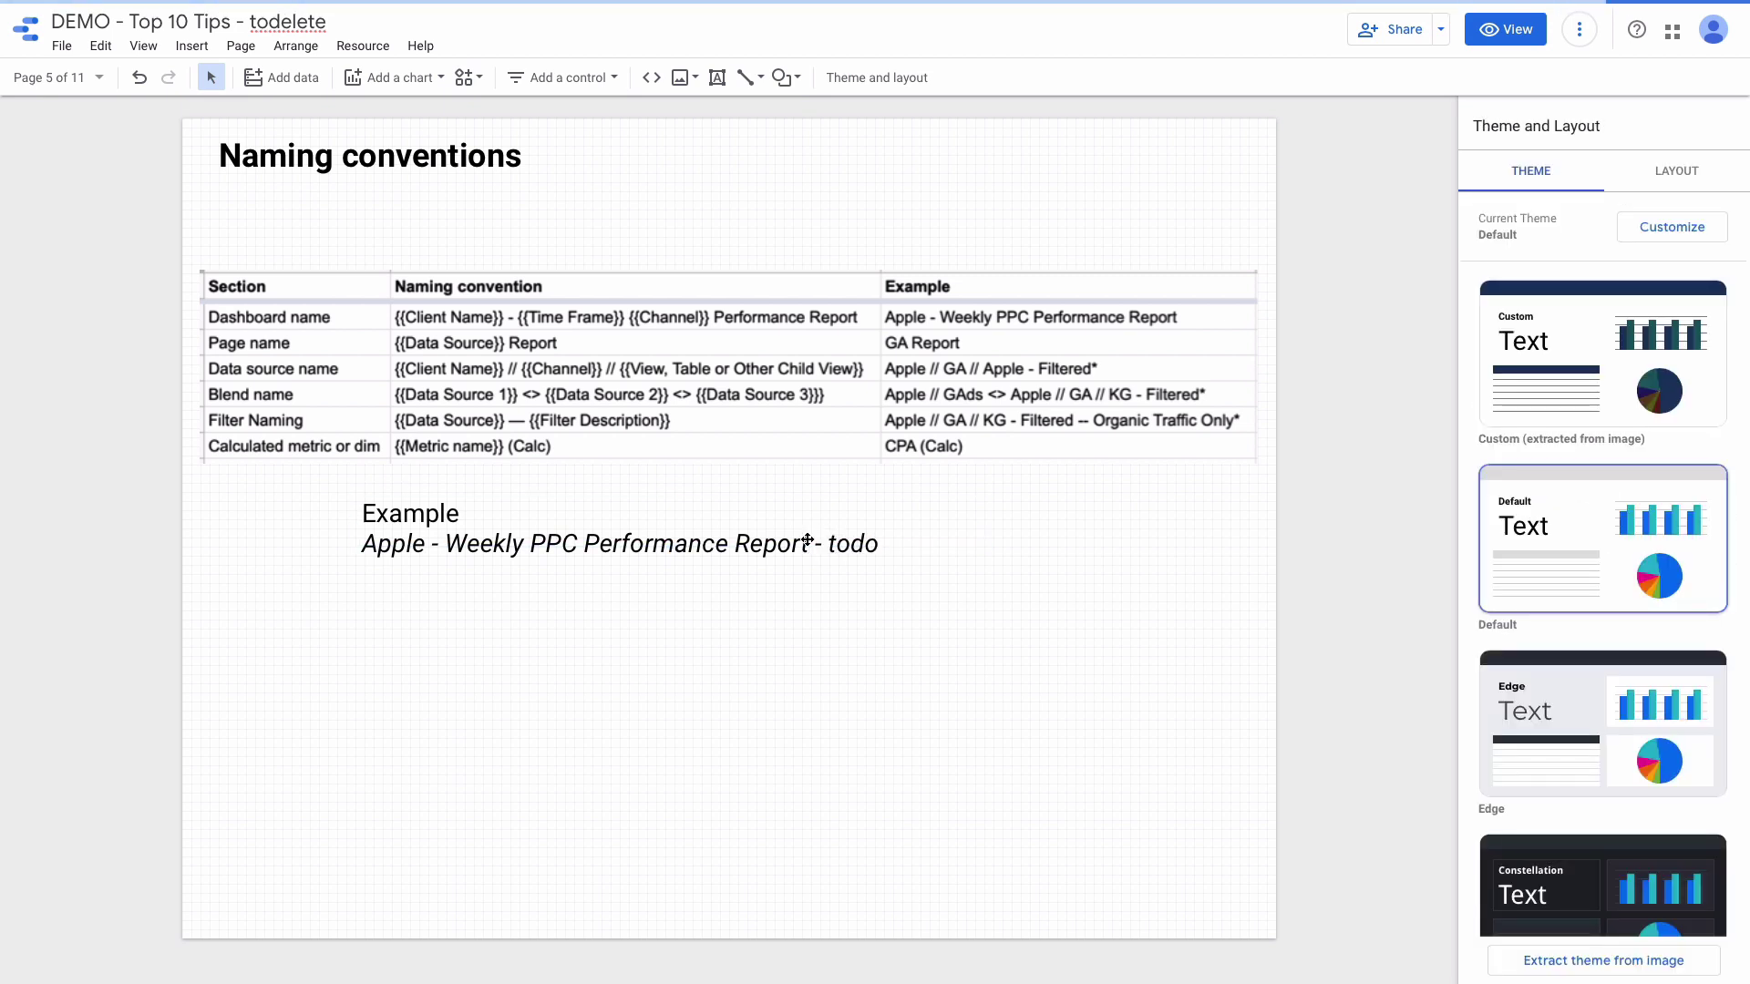
key(Page_Down)
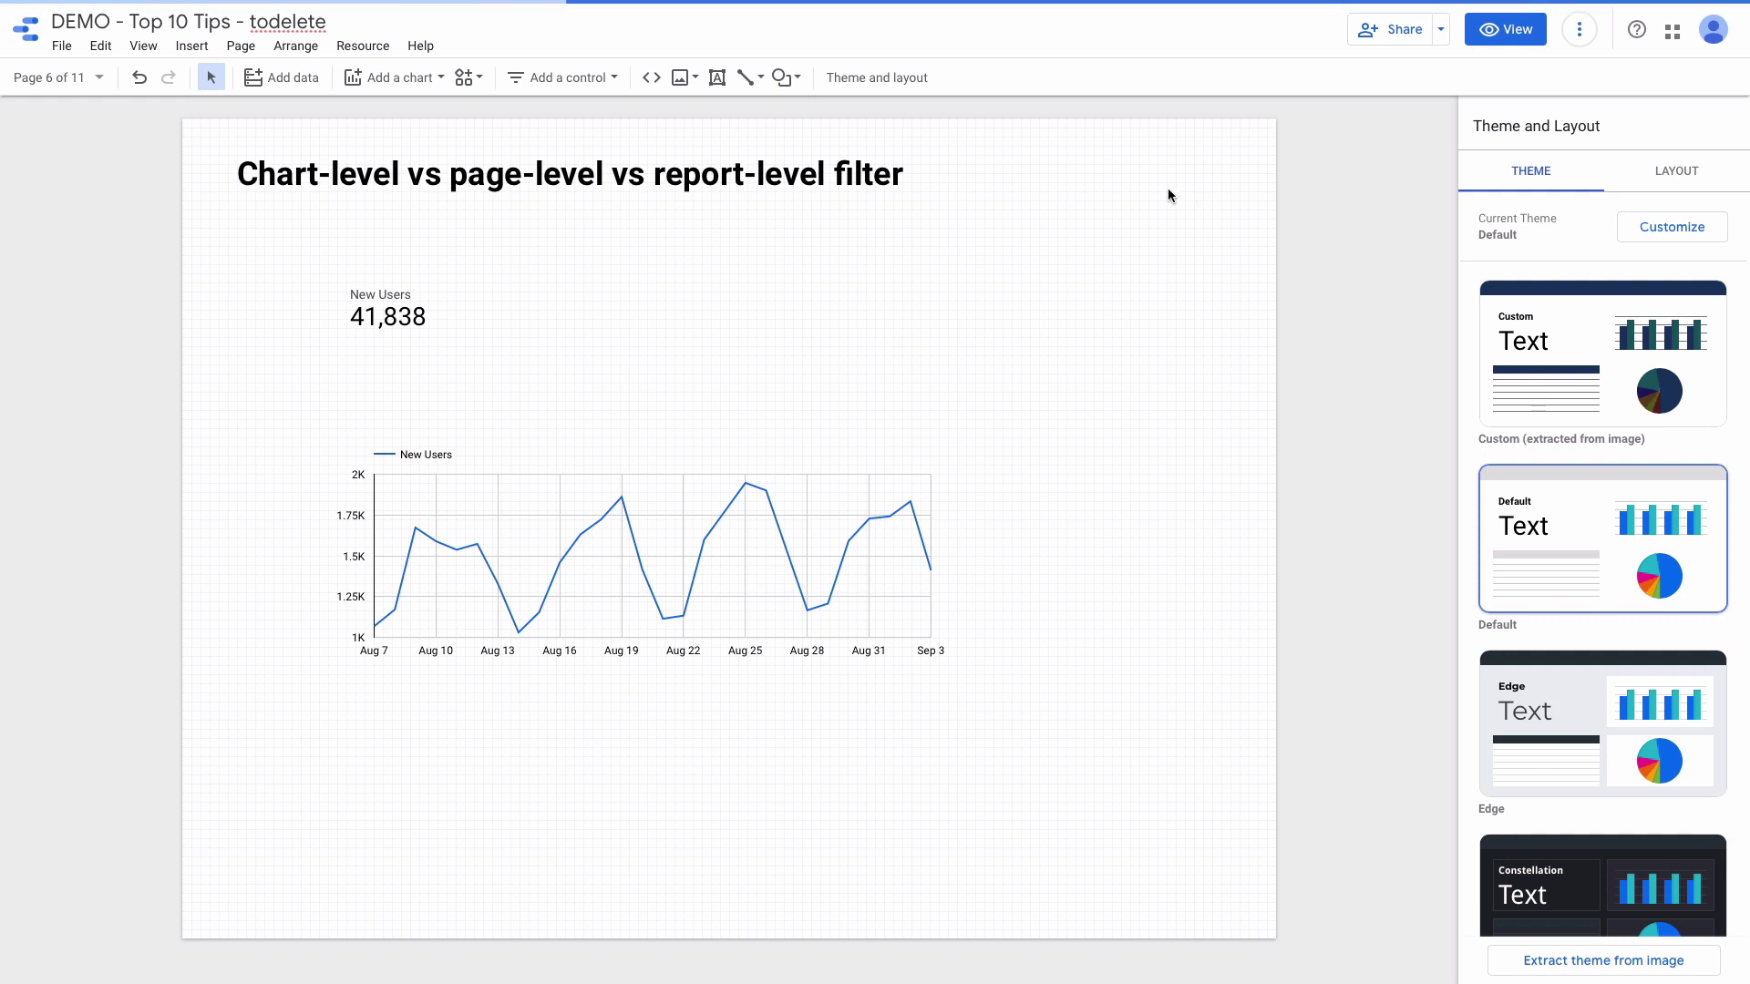
right_click(1040, 354)
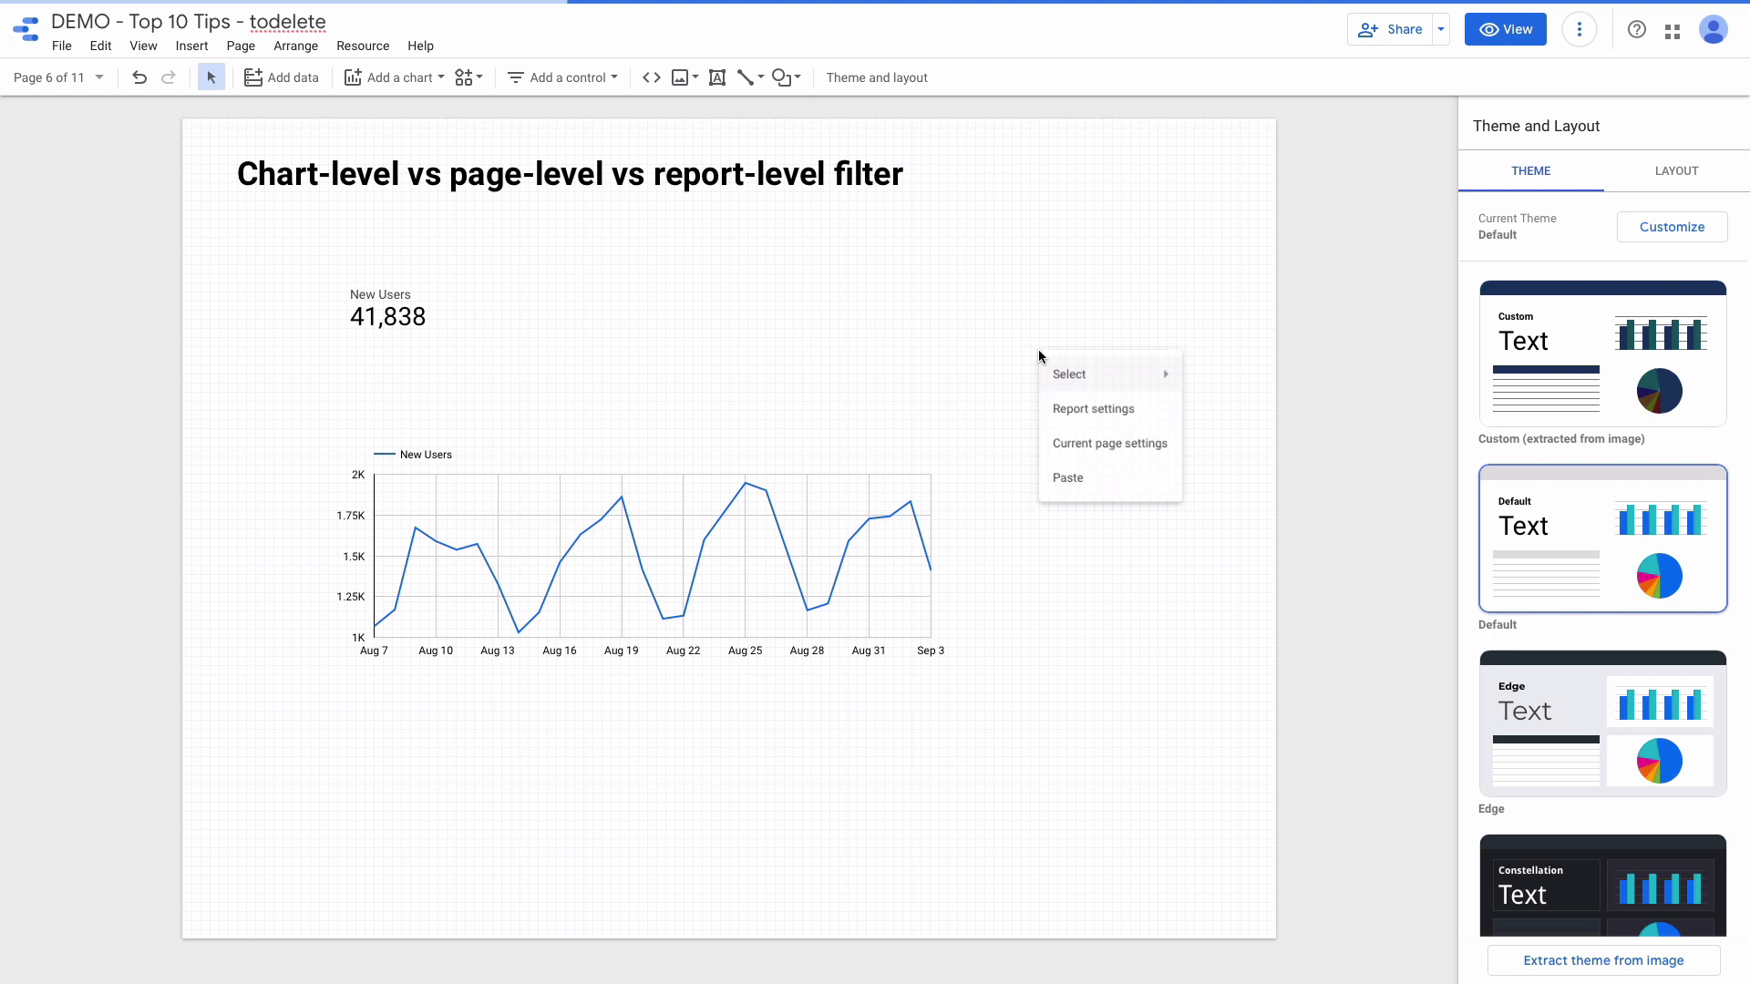
click(1098, 447)
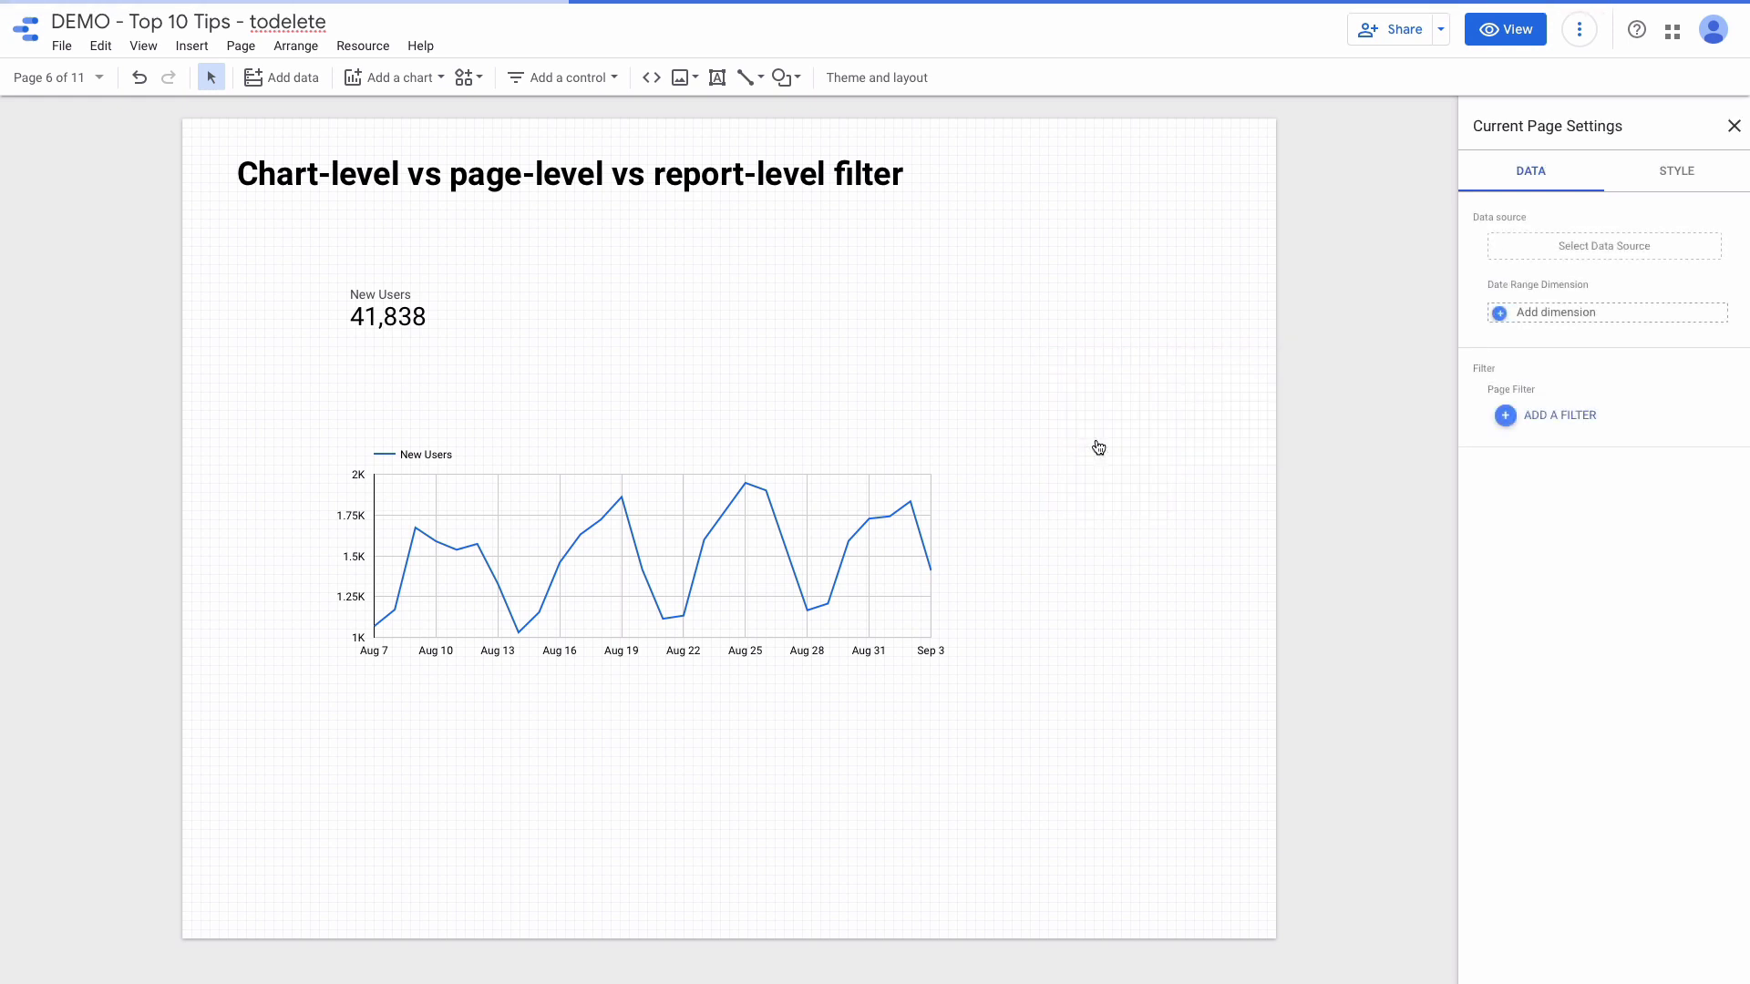
click(1530, 418)
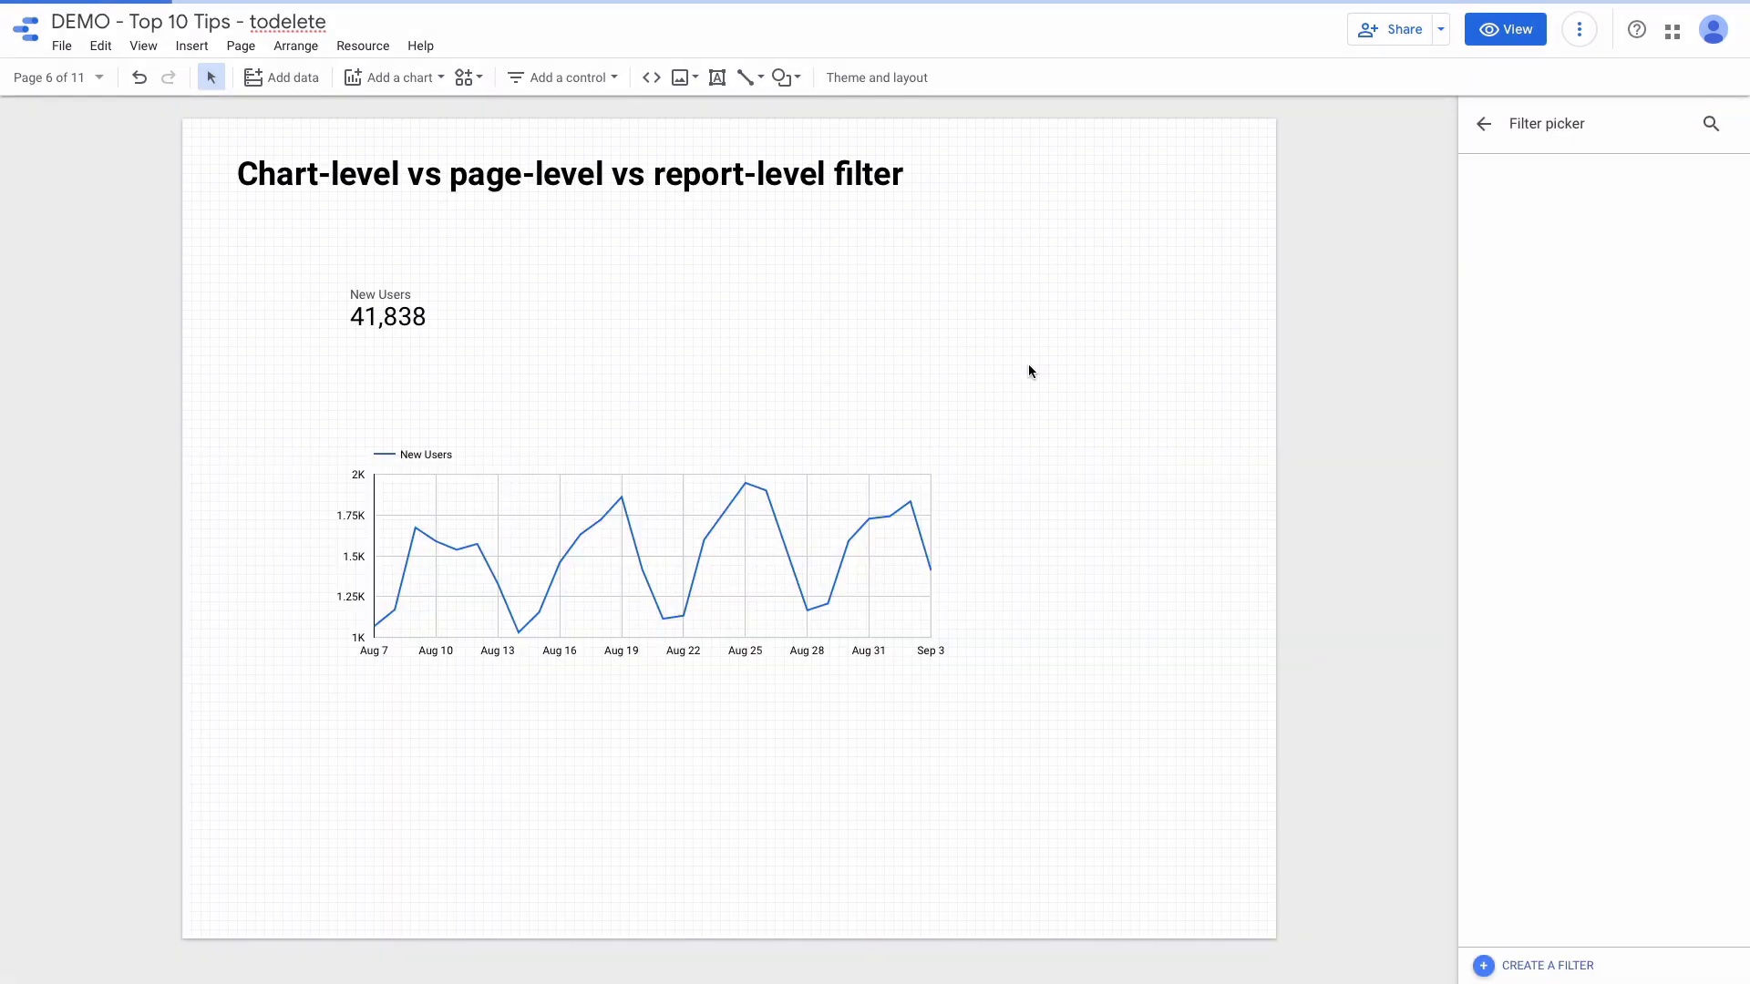
click(1028, 371)
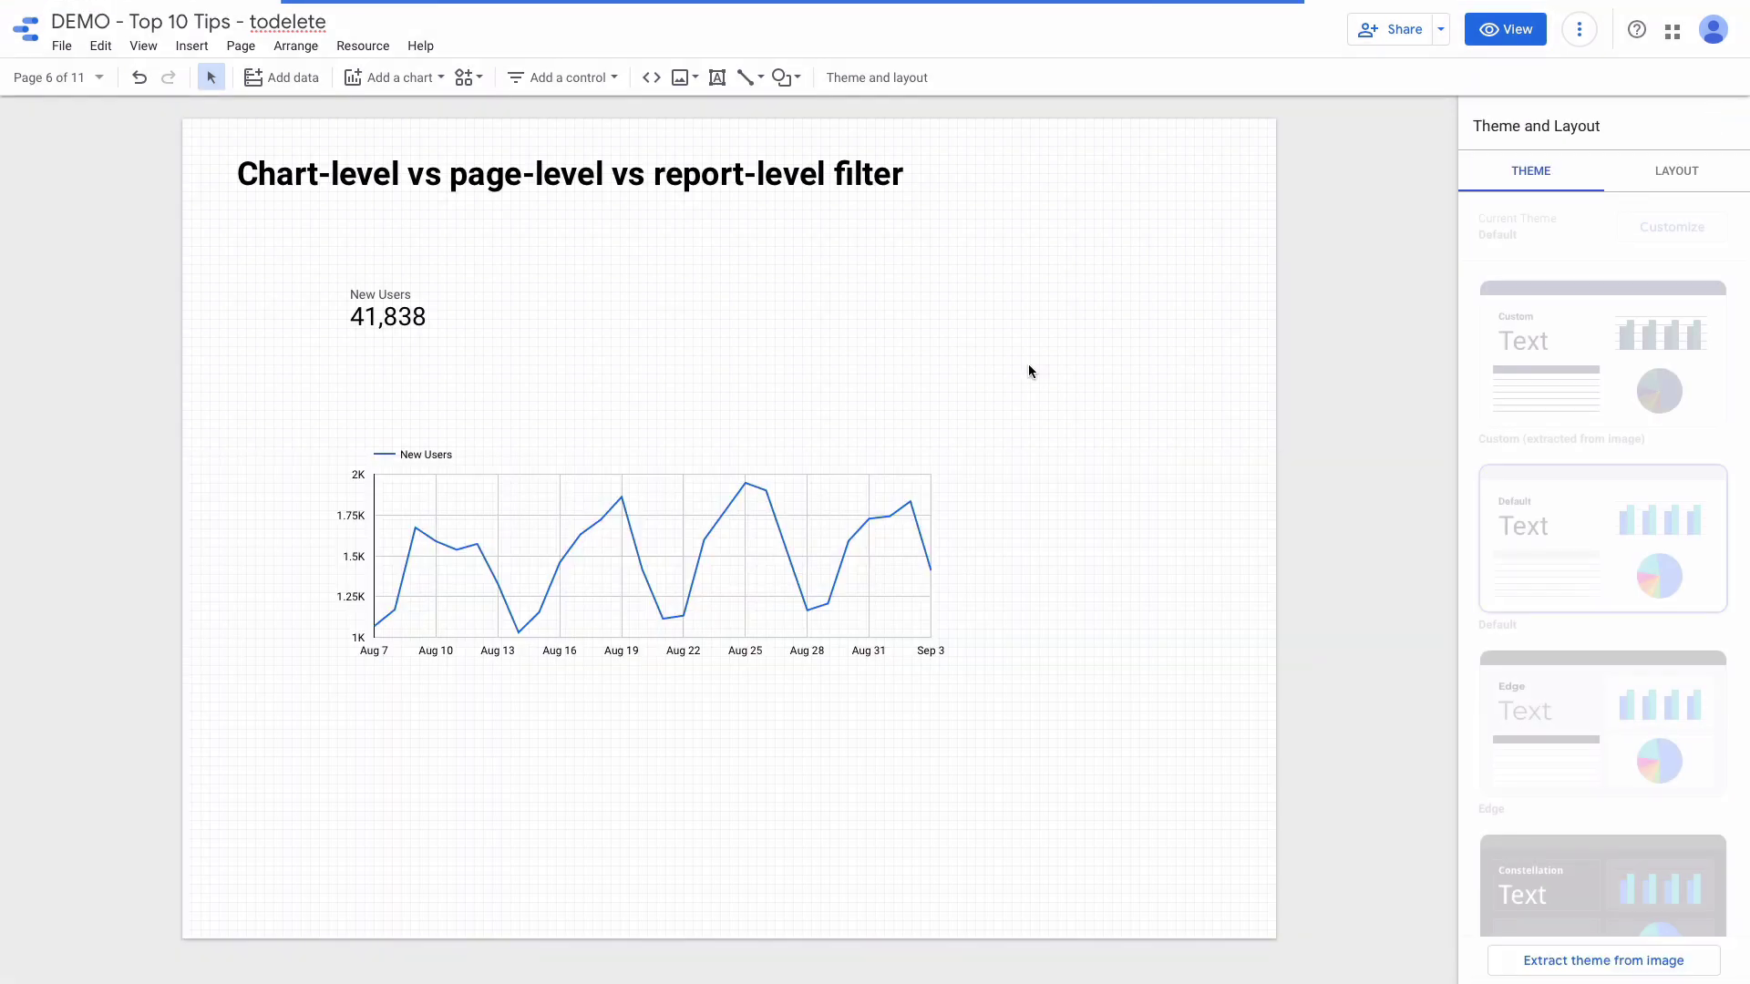
- Open Report settings from the canvas menu and start adding a report-level filter
right_click(1026, 441)
click(1061, 502)
right_click(1046, 416)
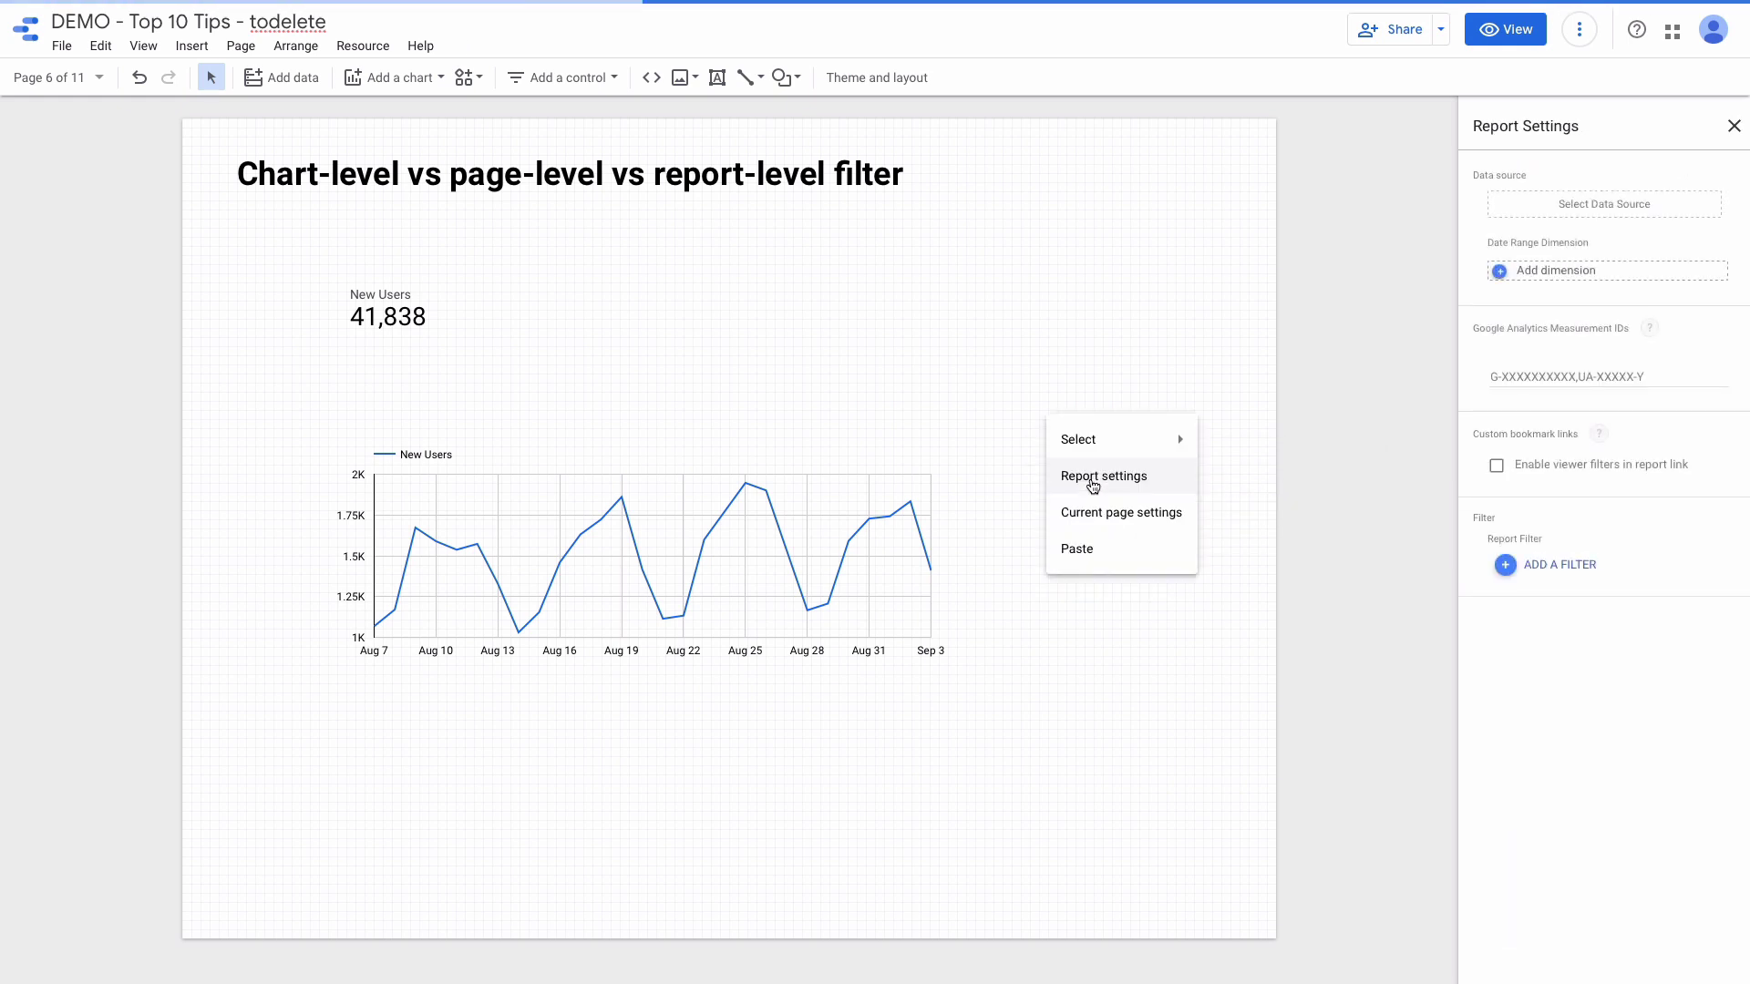
click(1093, 485)
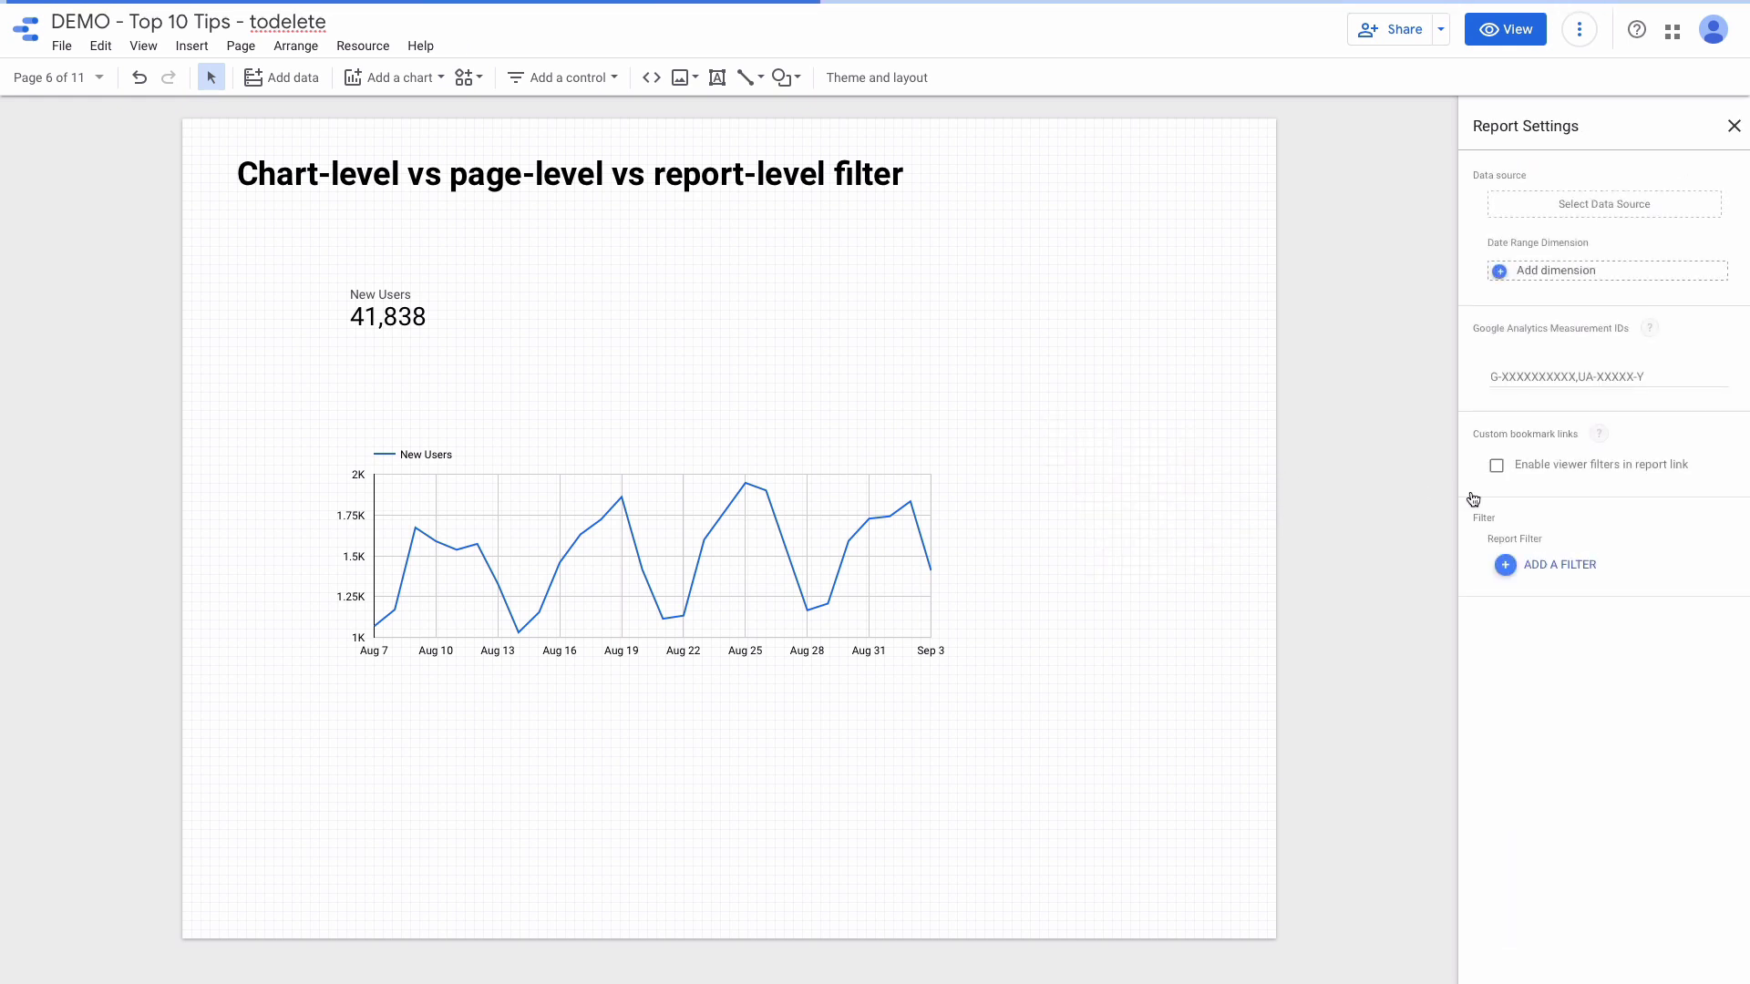
click(1506, 567)
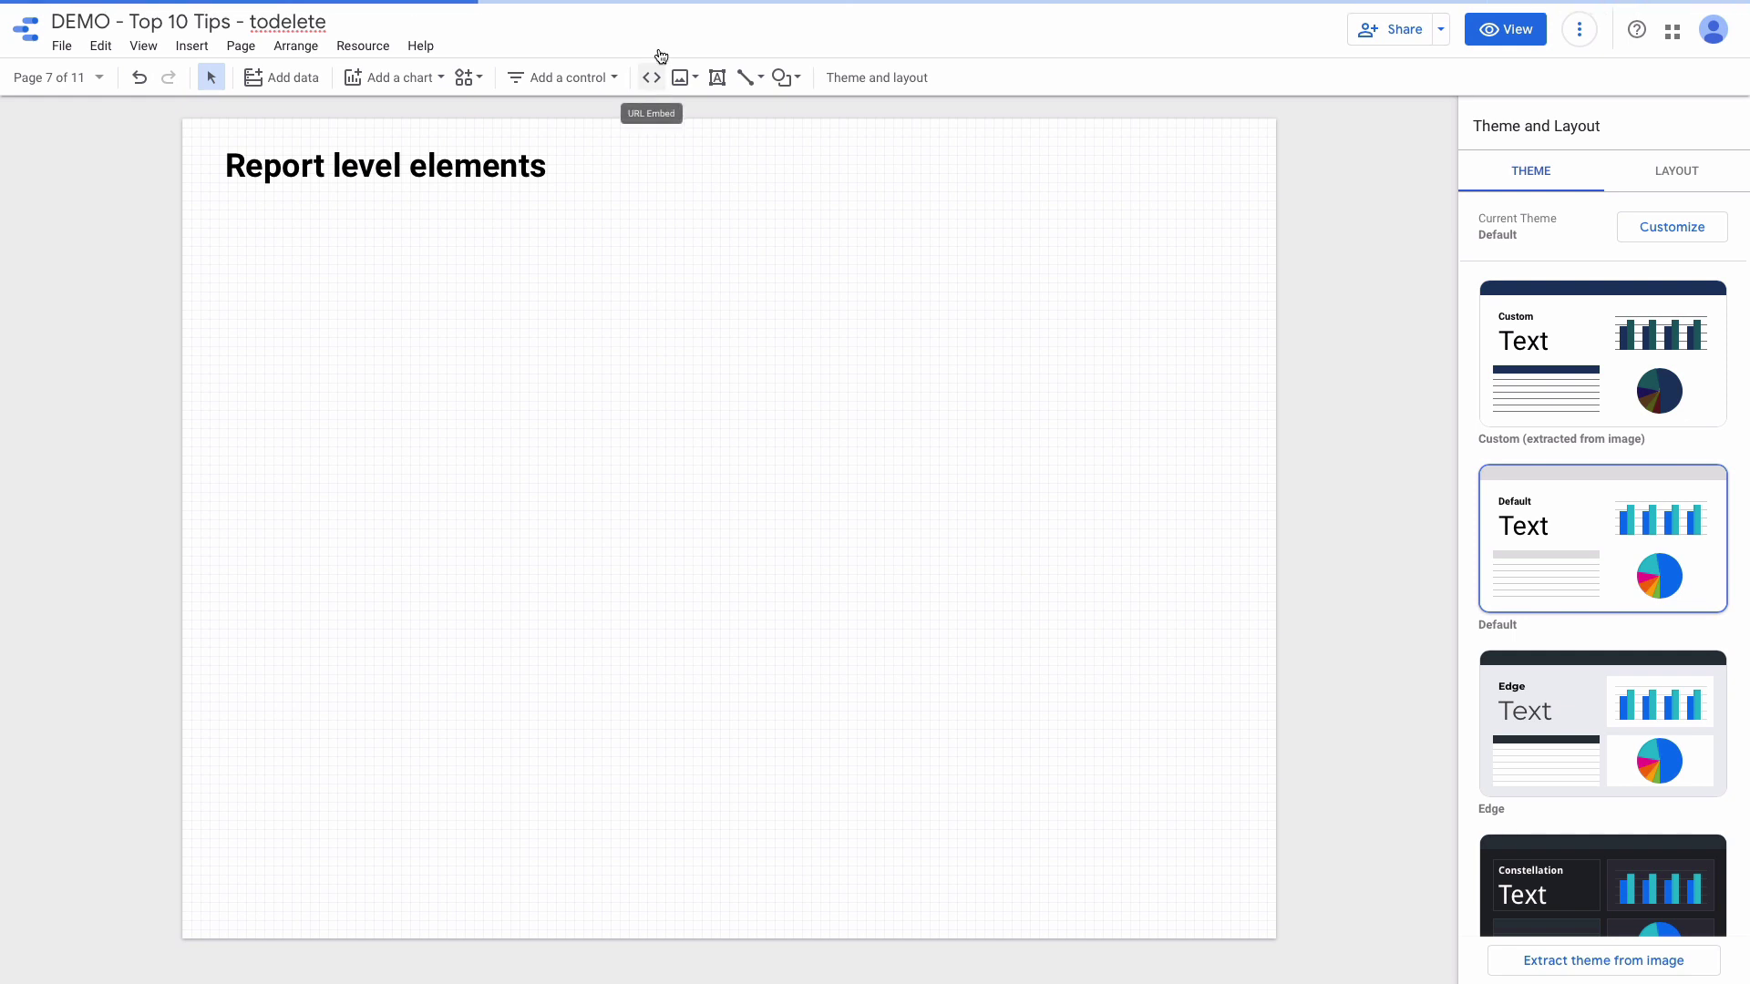
- Draw a rectangle across the title area and send it behind the title
click(784, 77)
click(834, 115)
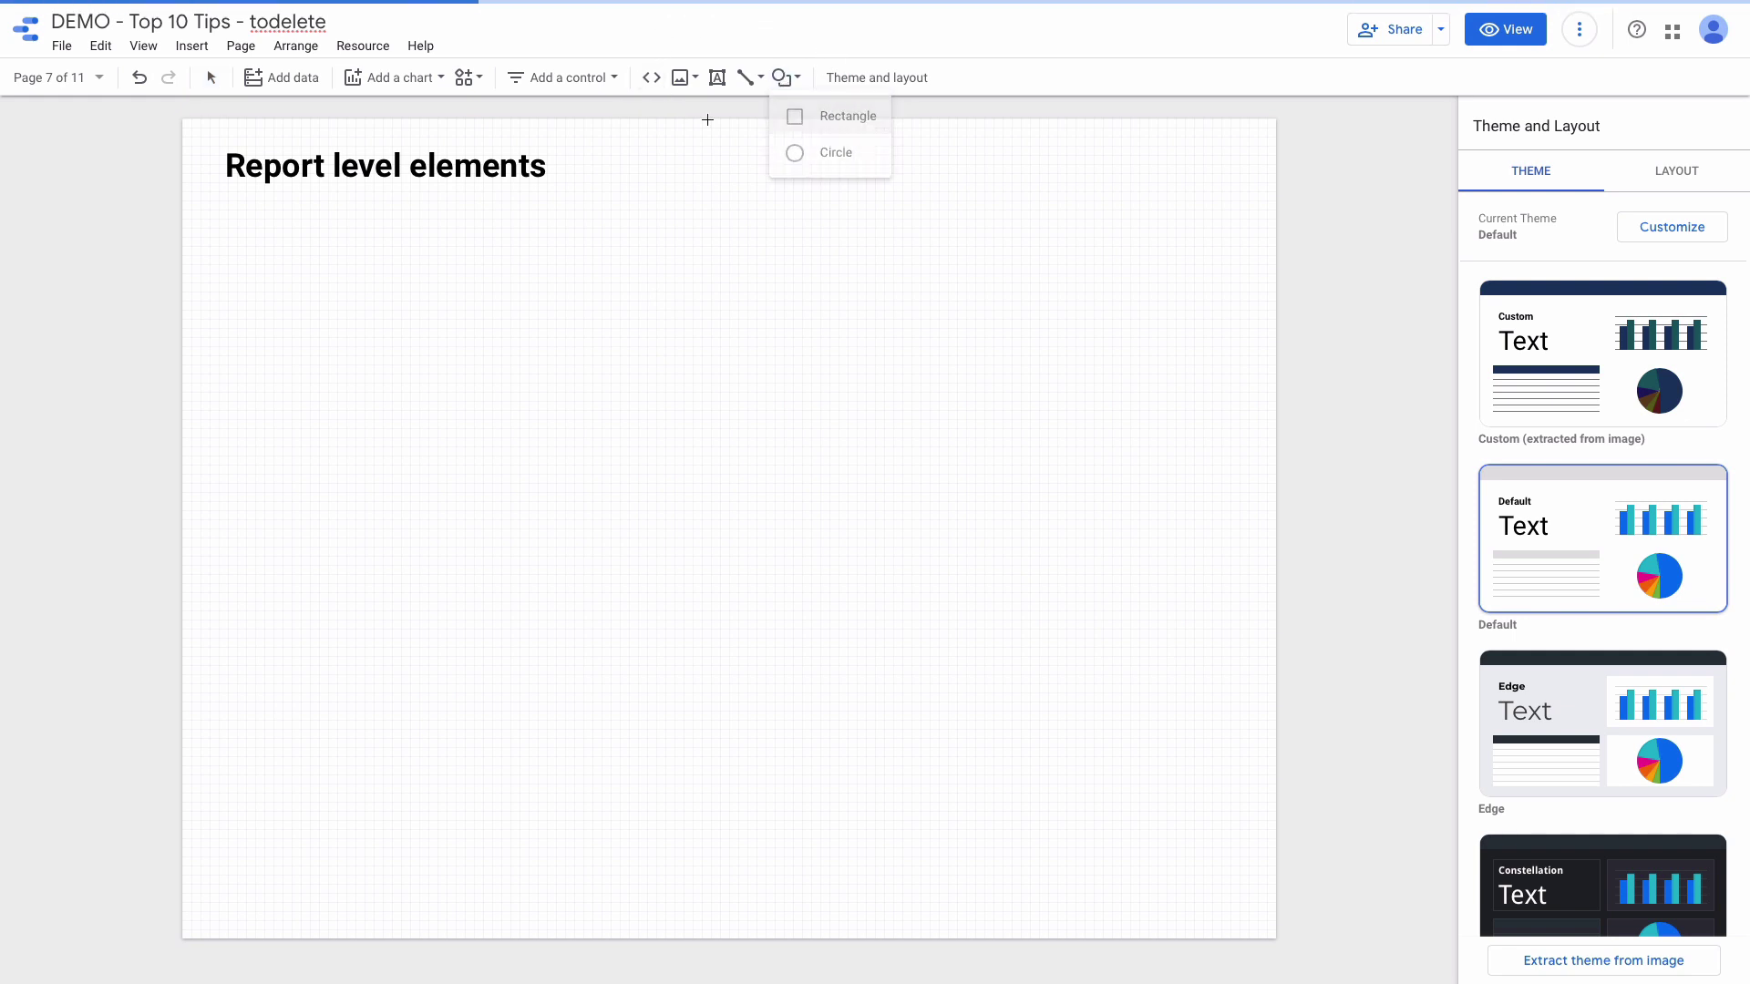
drag(180, 120, 1273, 215)
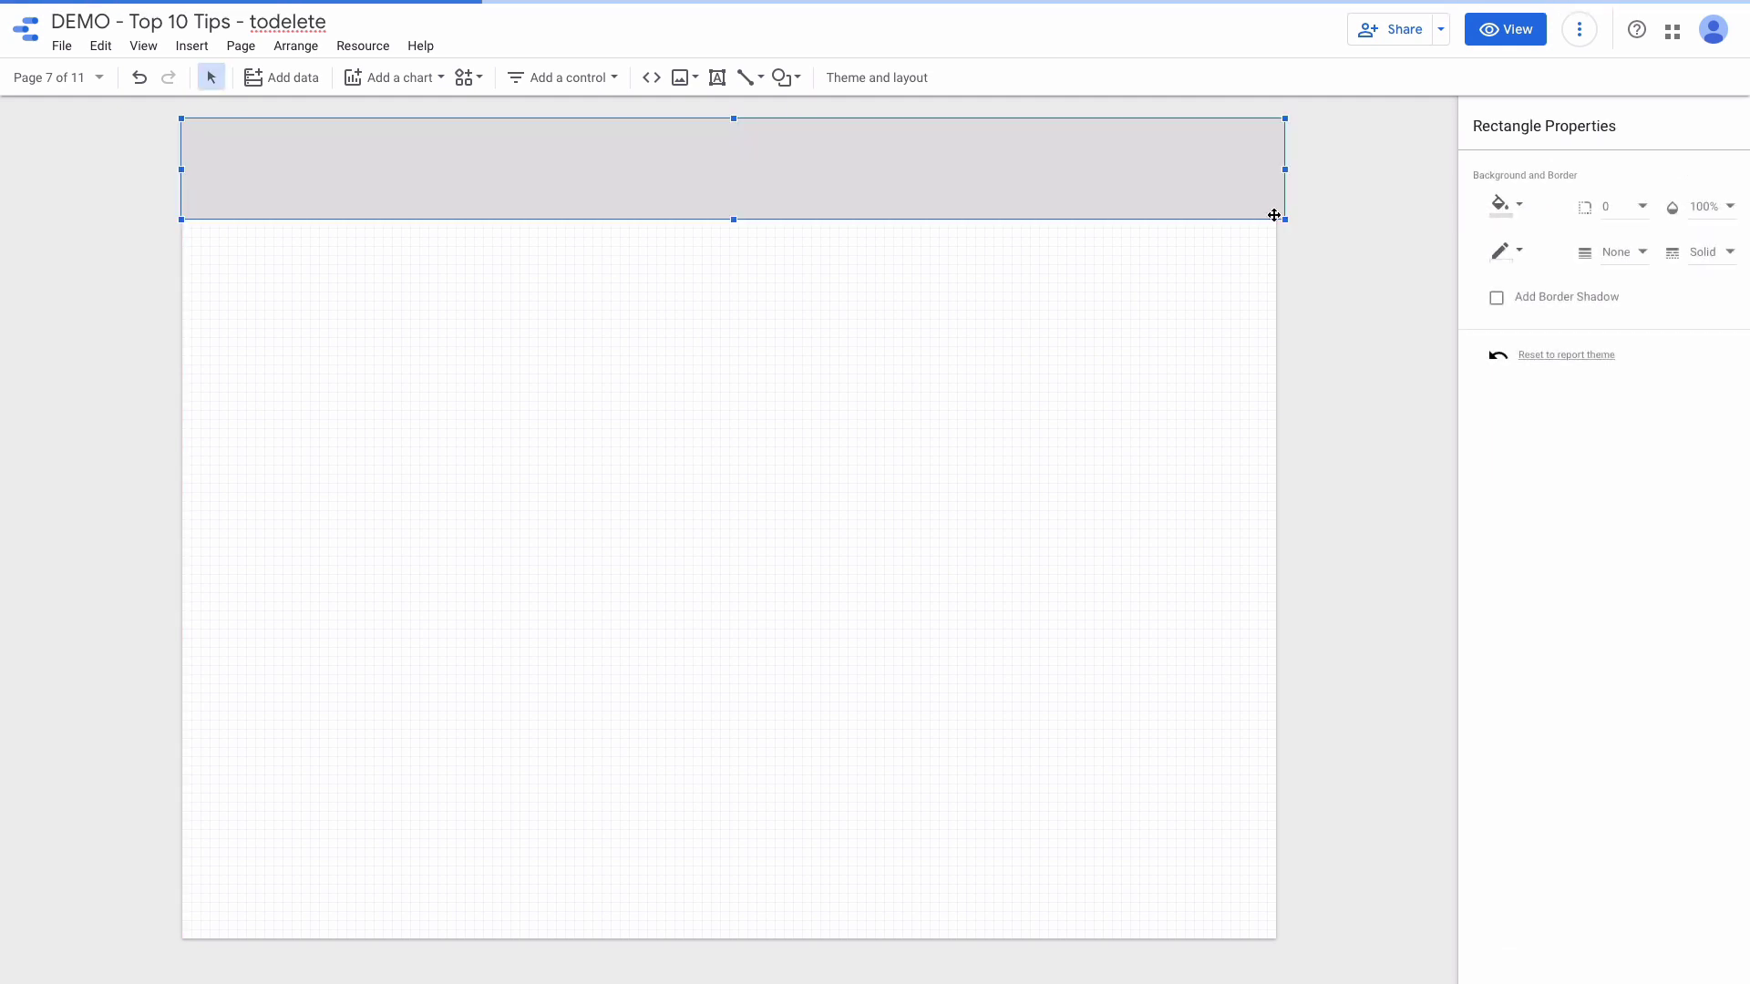
key(ctrl+shift+Down)
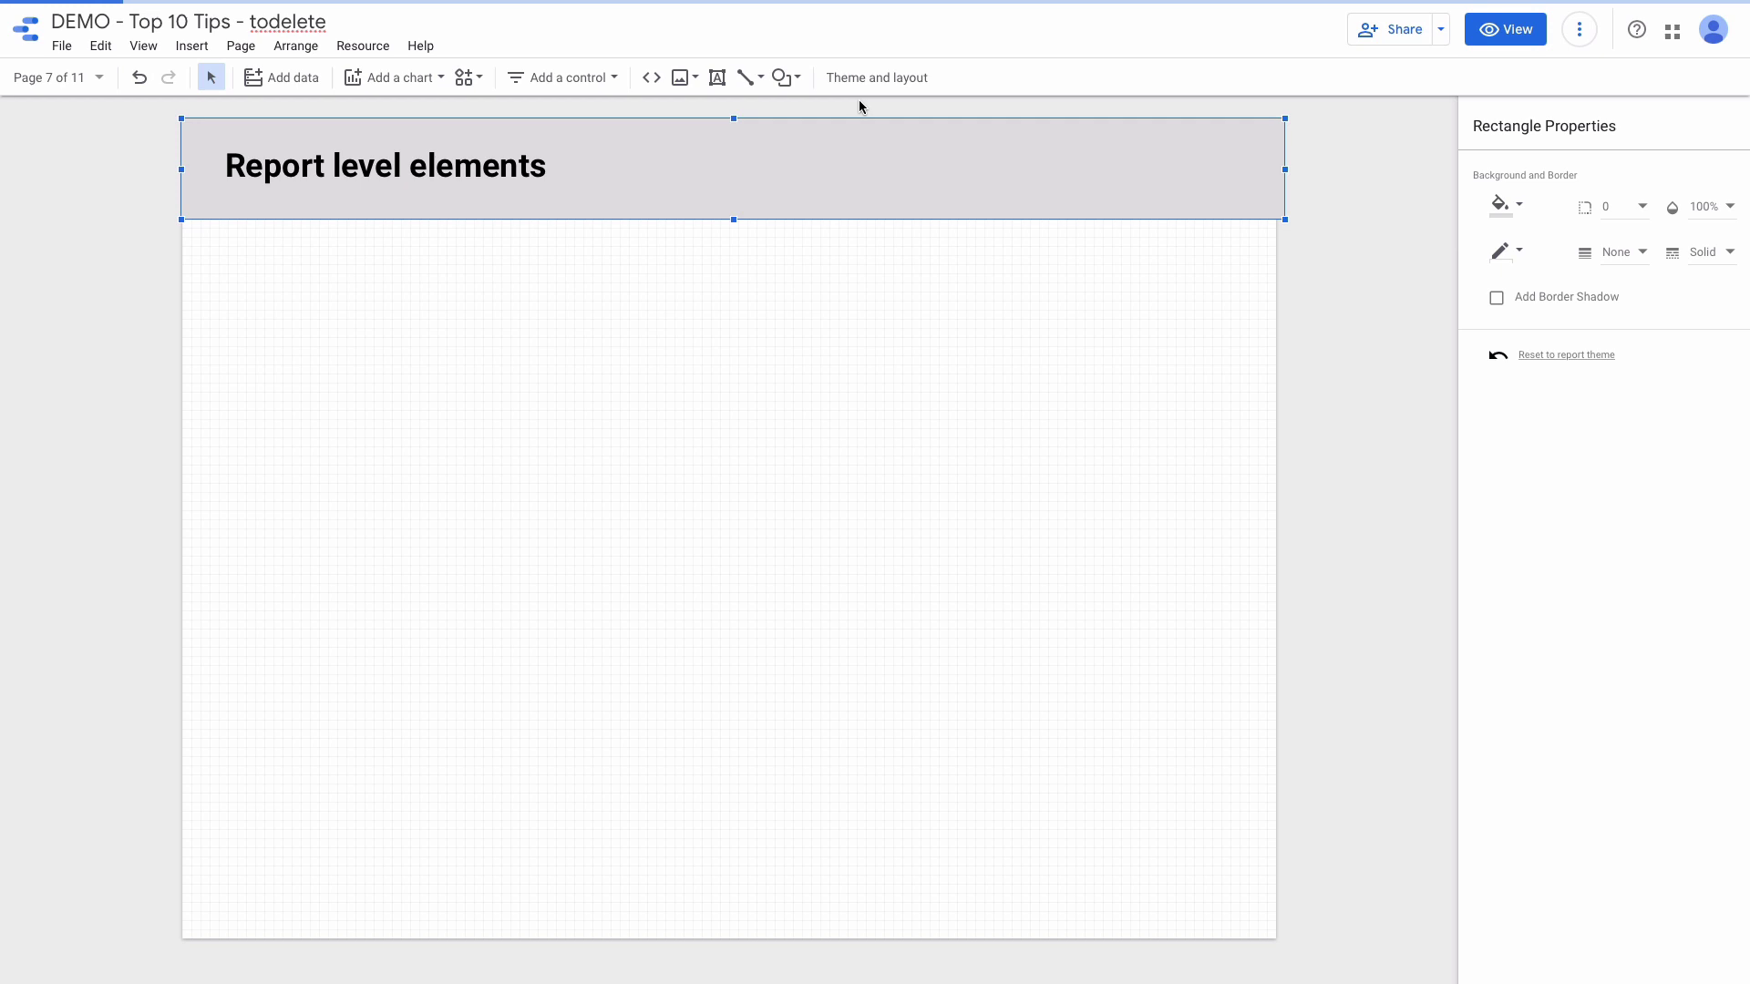
drag(1285, 170, 1279, 170)
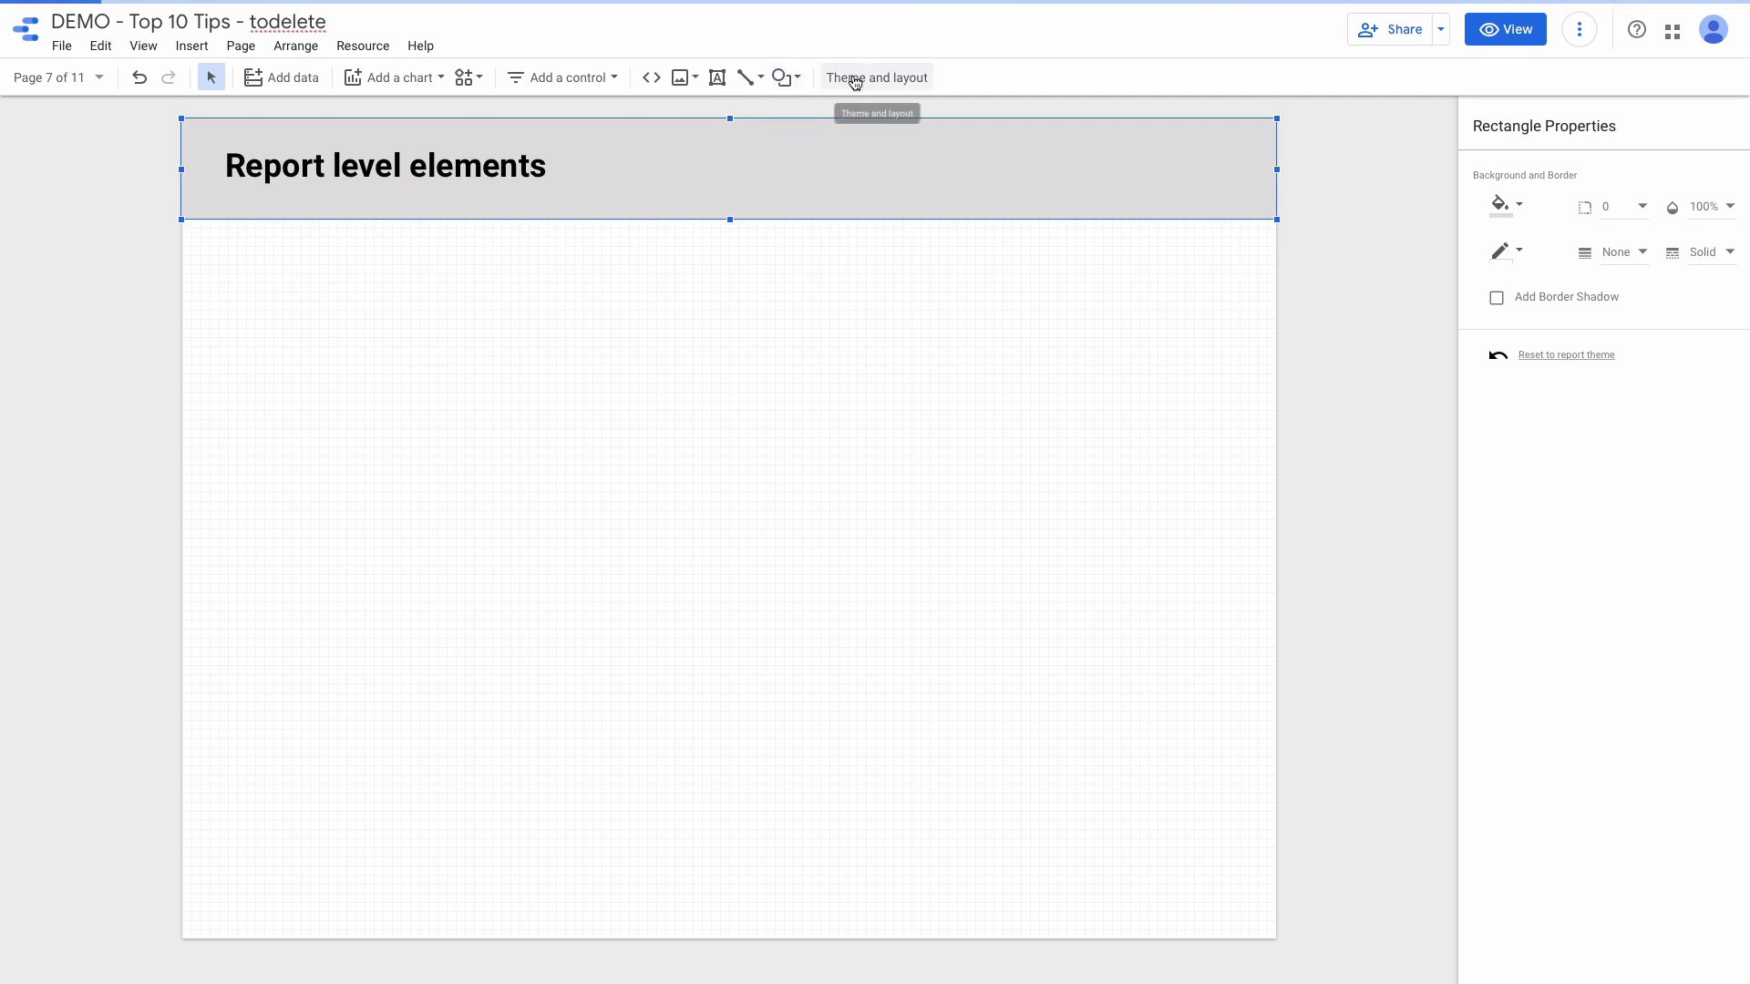
- Place a date range control in the header and fill the header rectangle blue
click(563, 79)
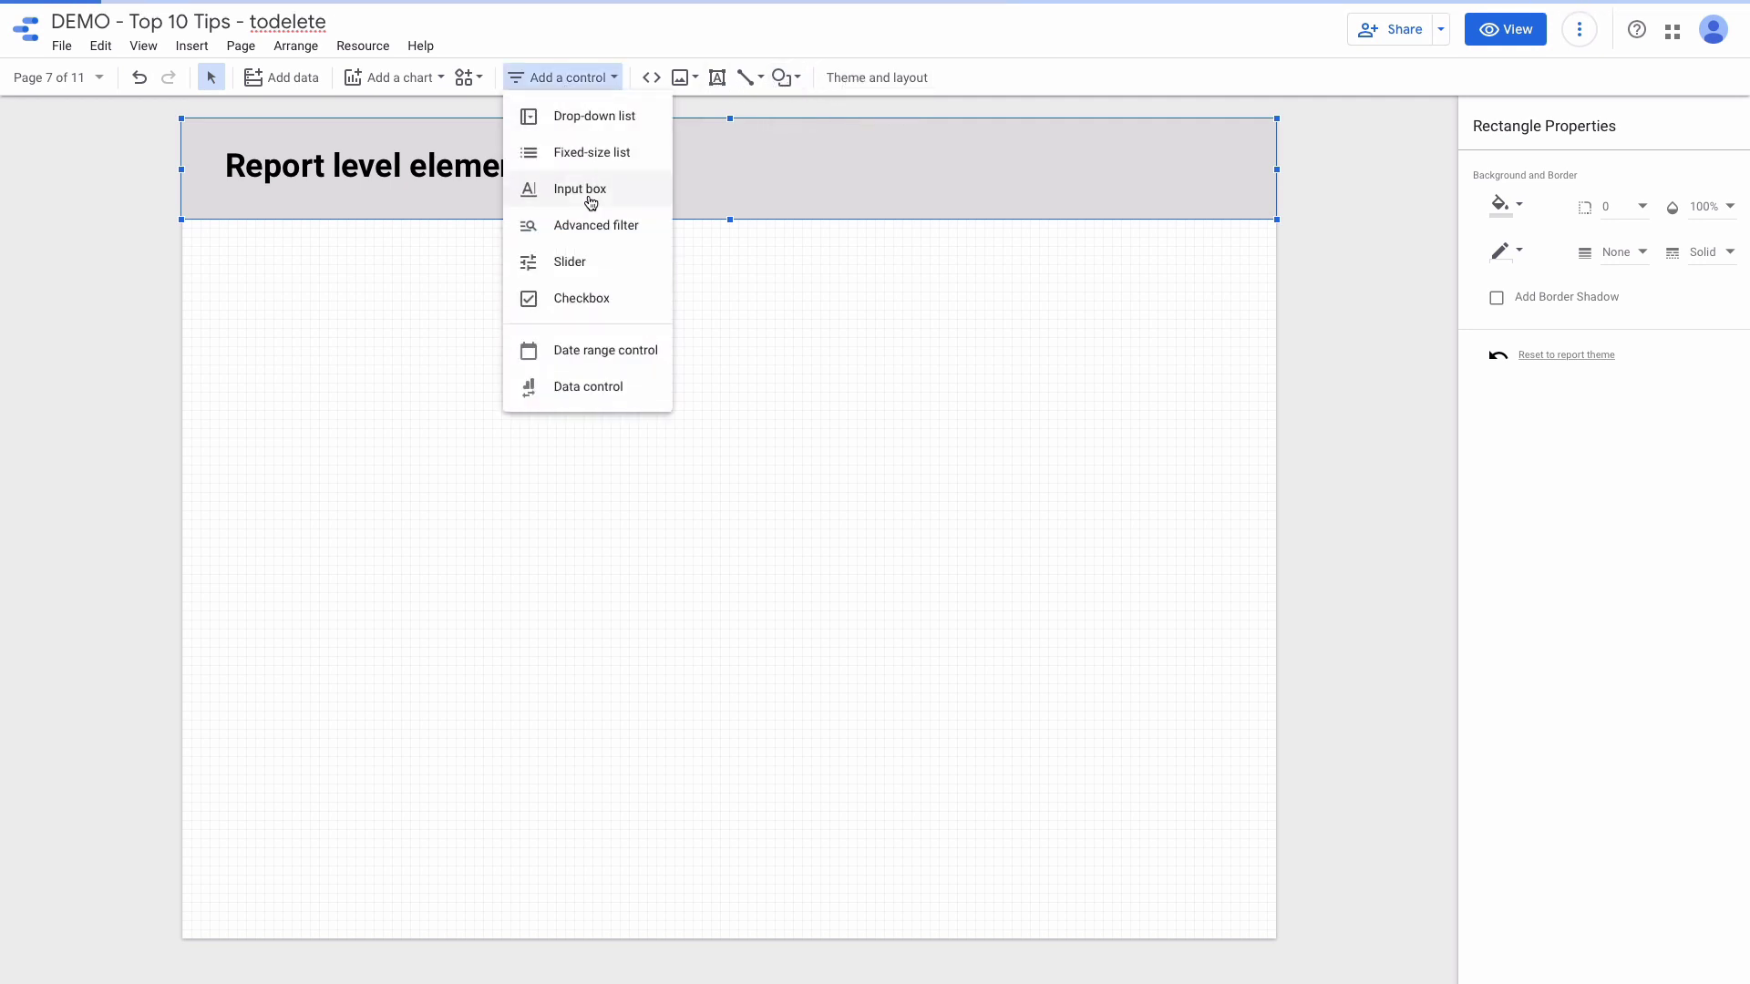
click(583, 350)
click(977, 149)
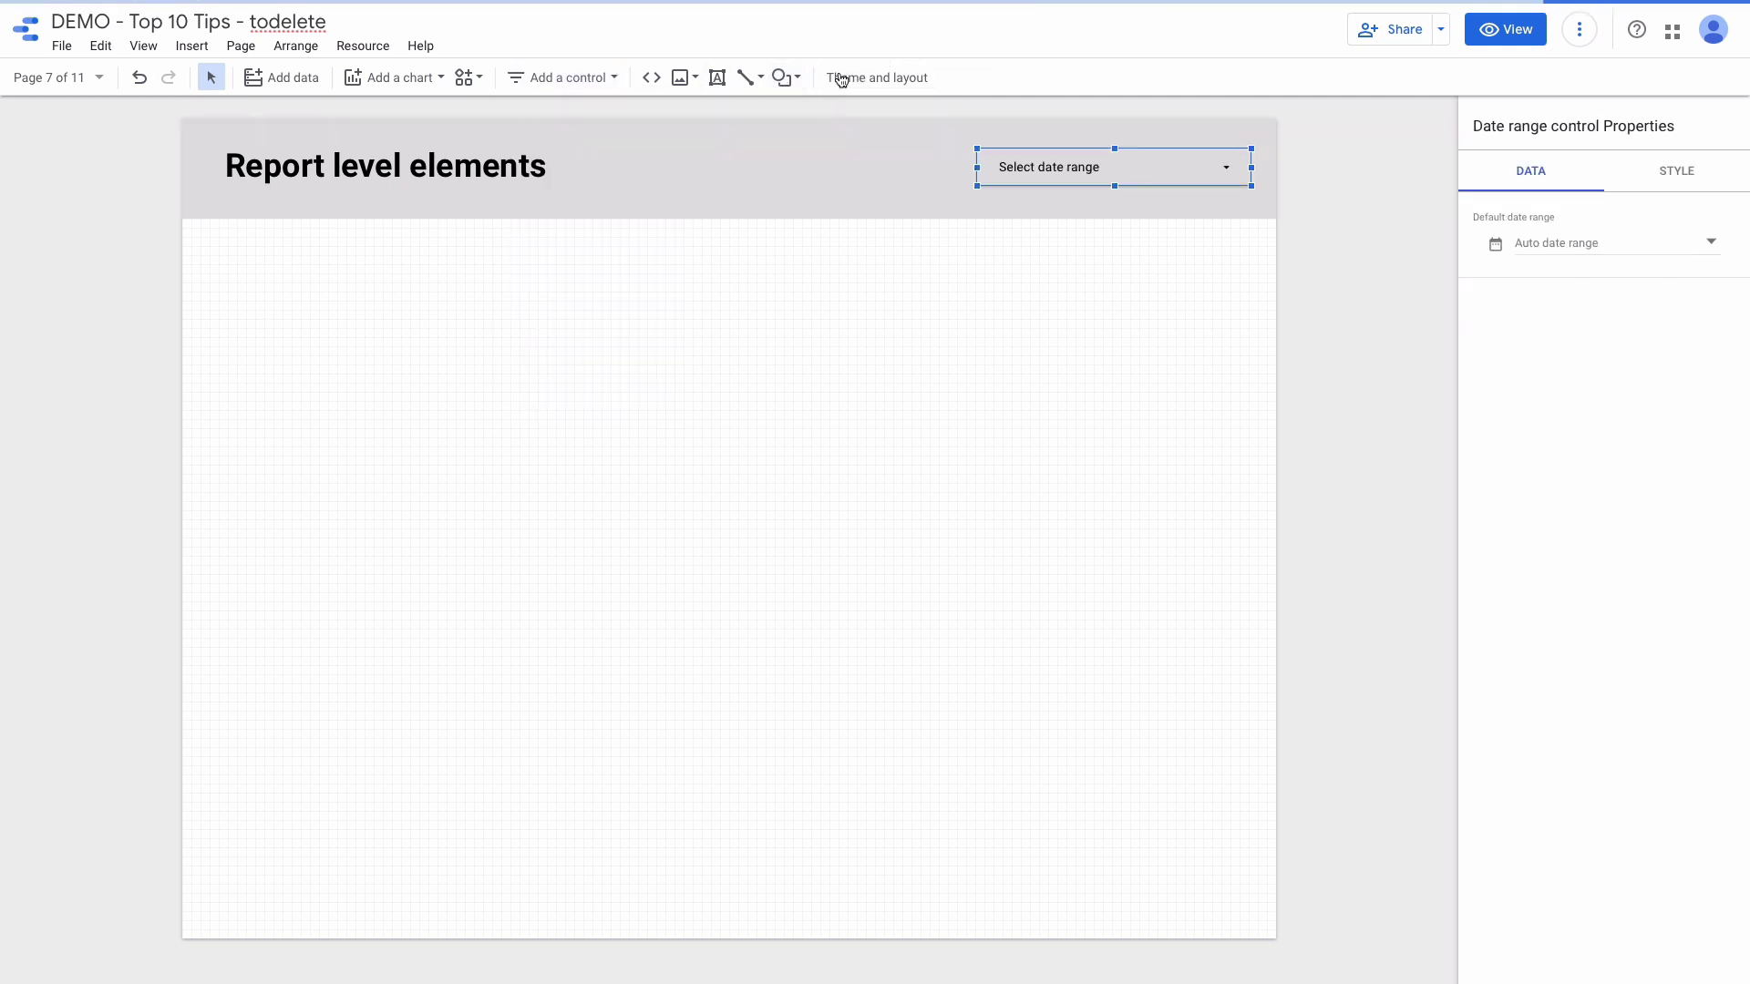
click(869, 175)
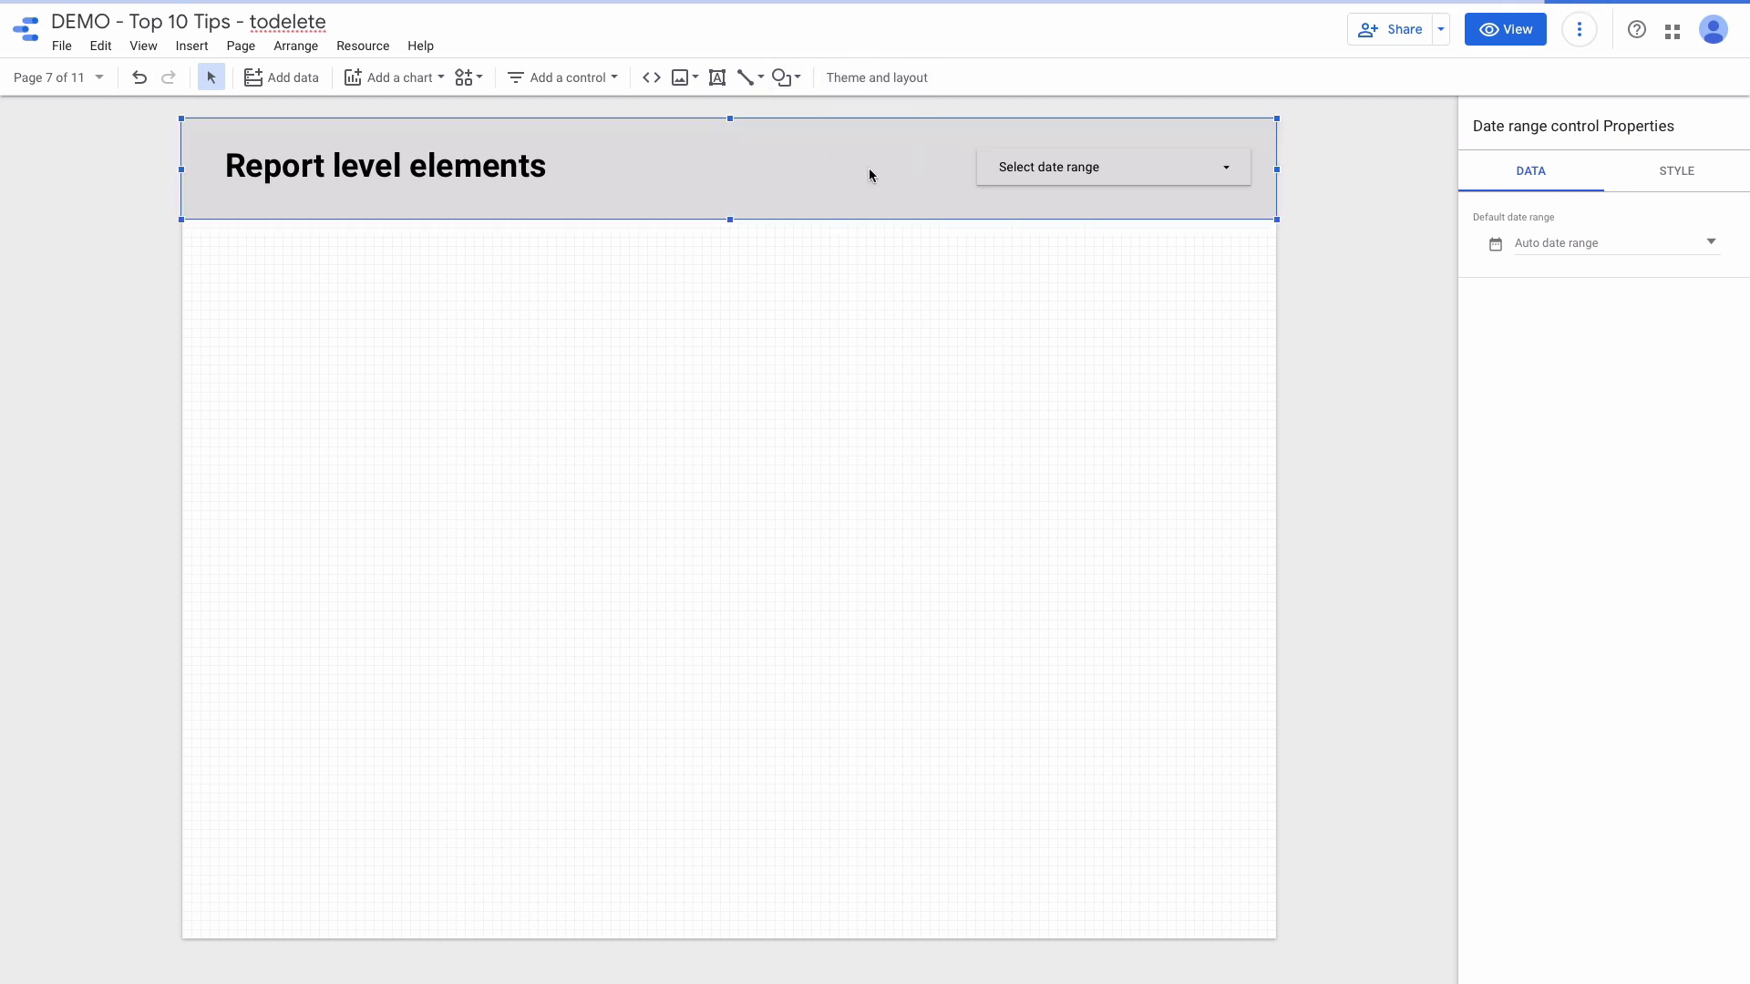
click(1499, 205)
click(1546, 461)
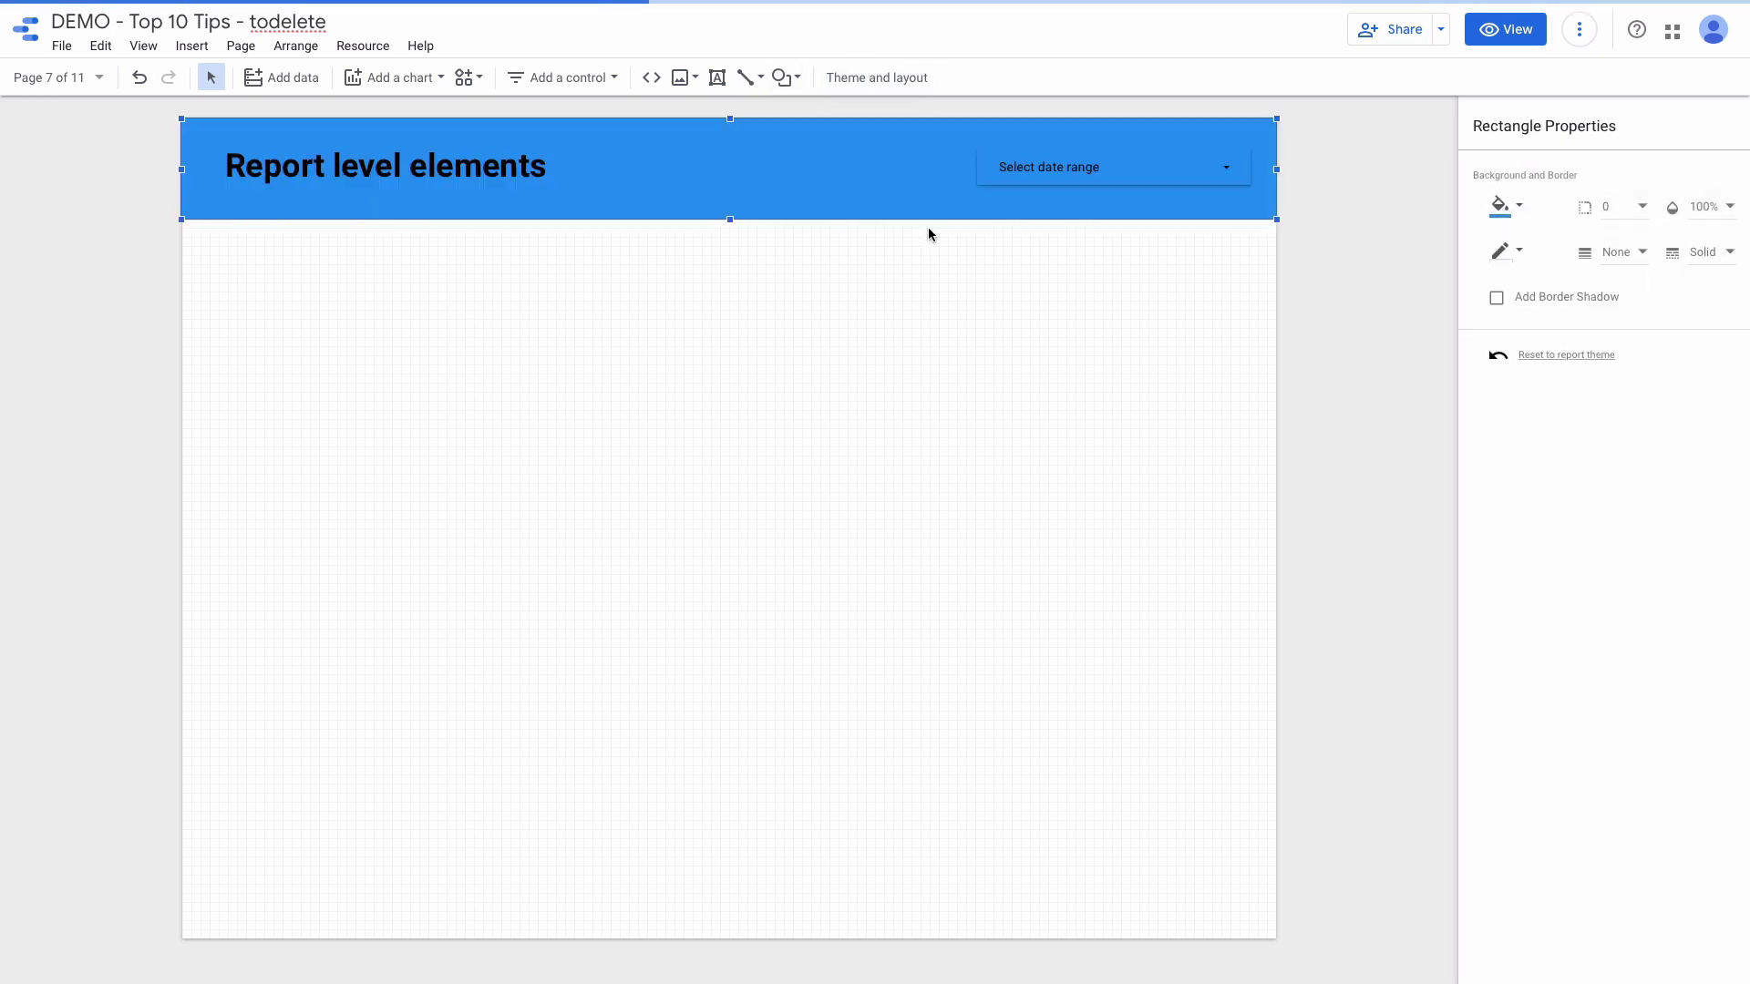
- Make the header rectangle and date range control report-level elements
click(1041, 173)
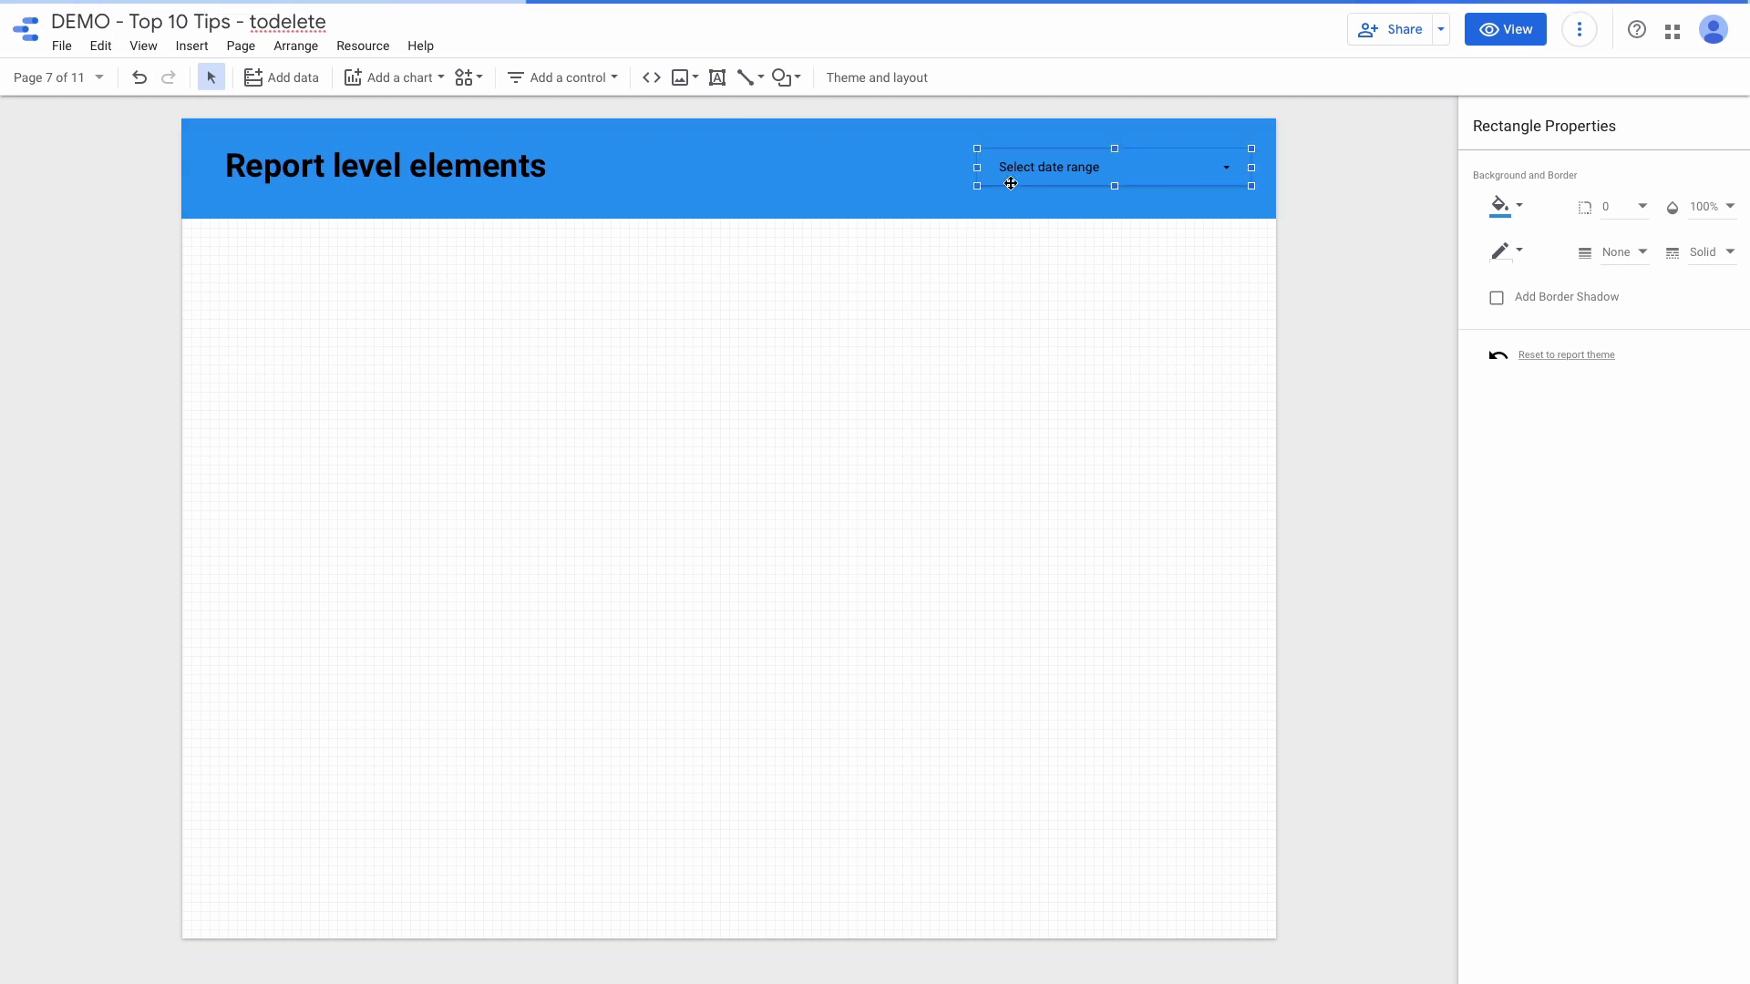
right_click(940, 188)
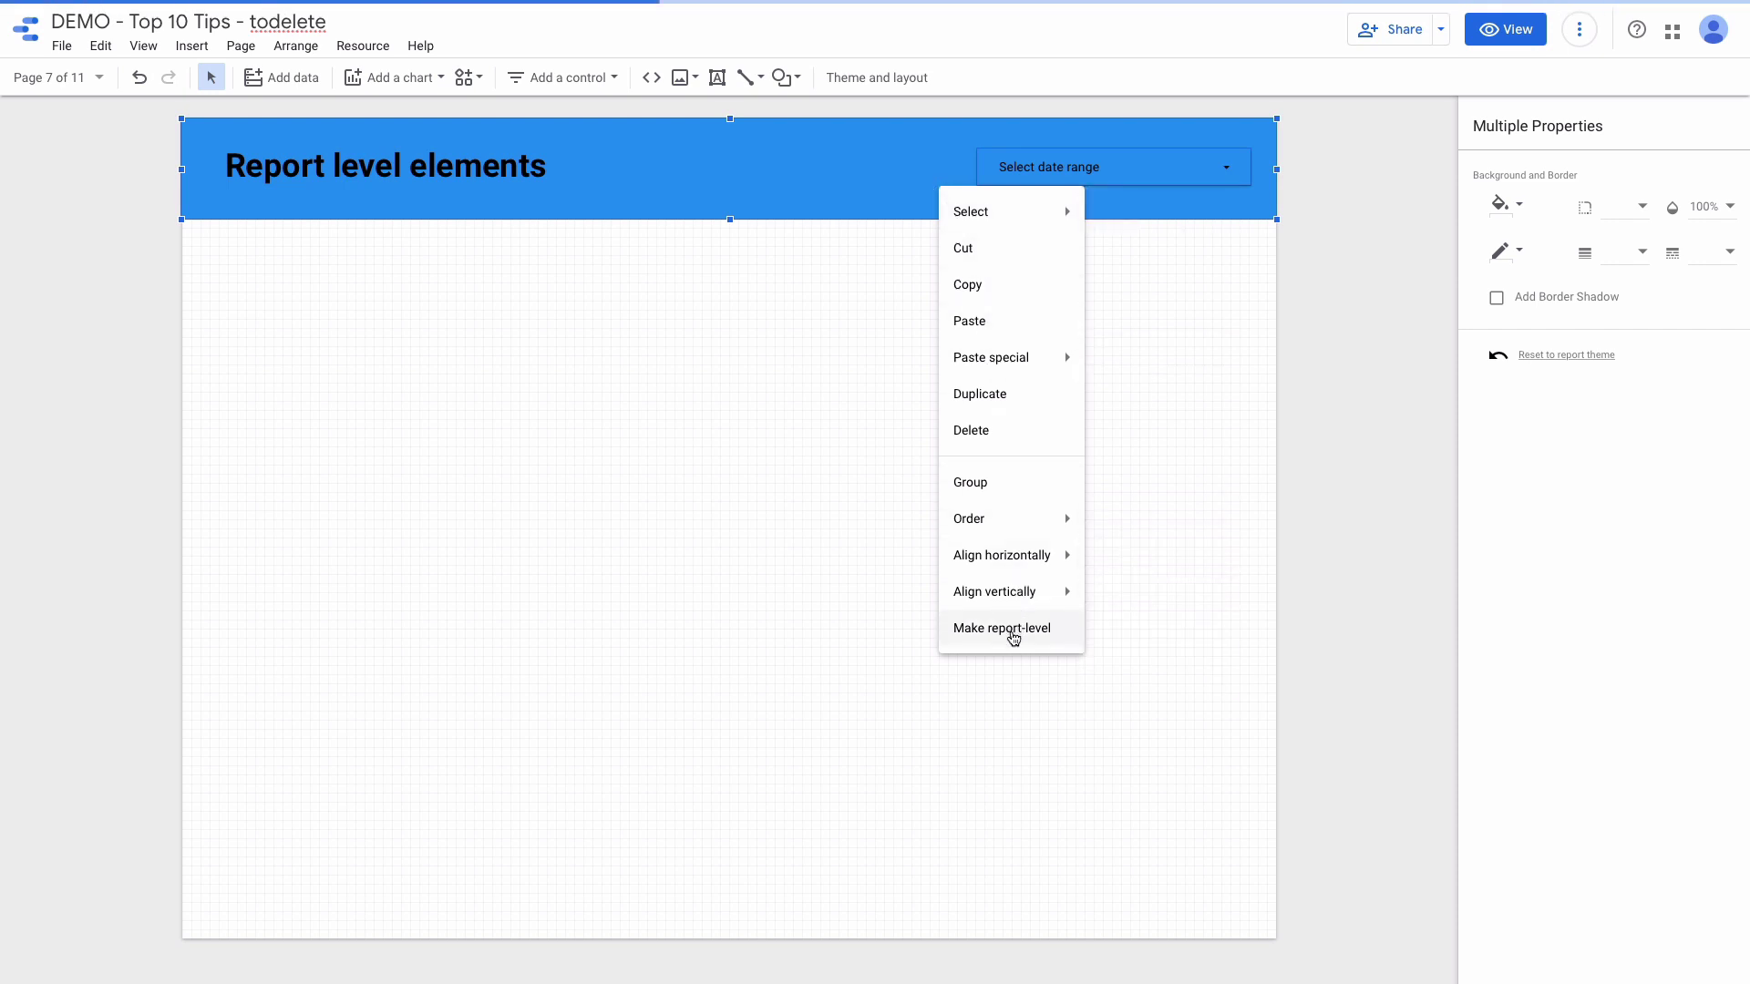
click(1013, 637)
click(886, 530)
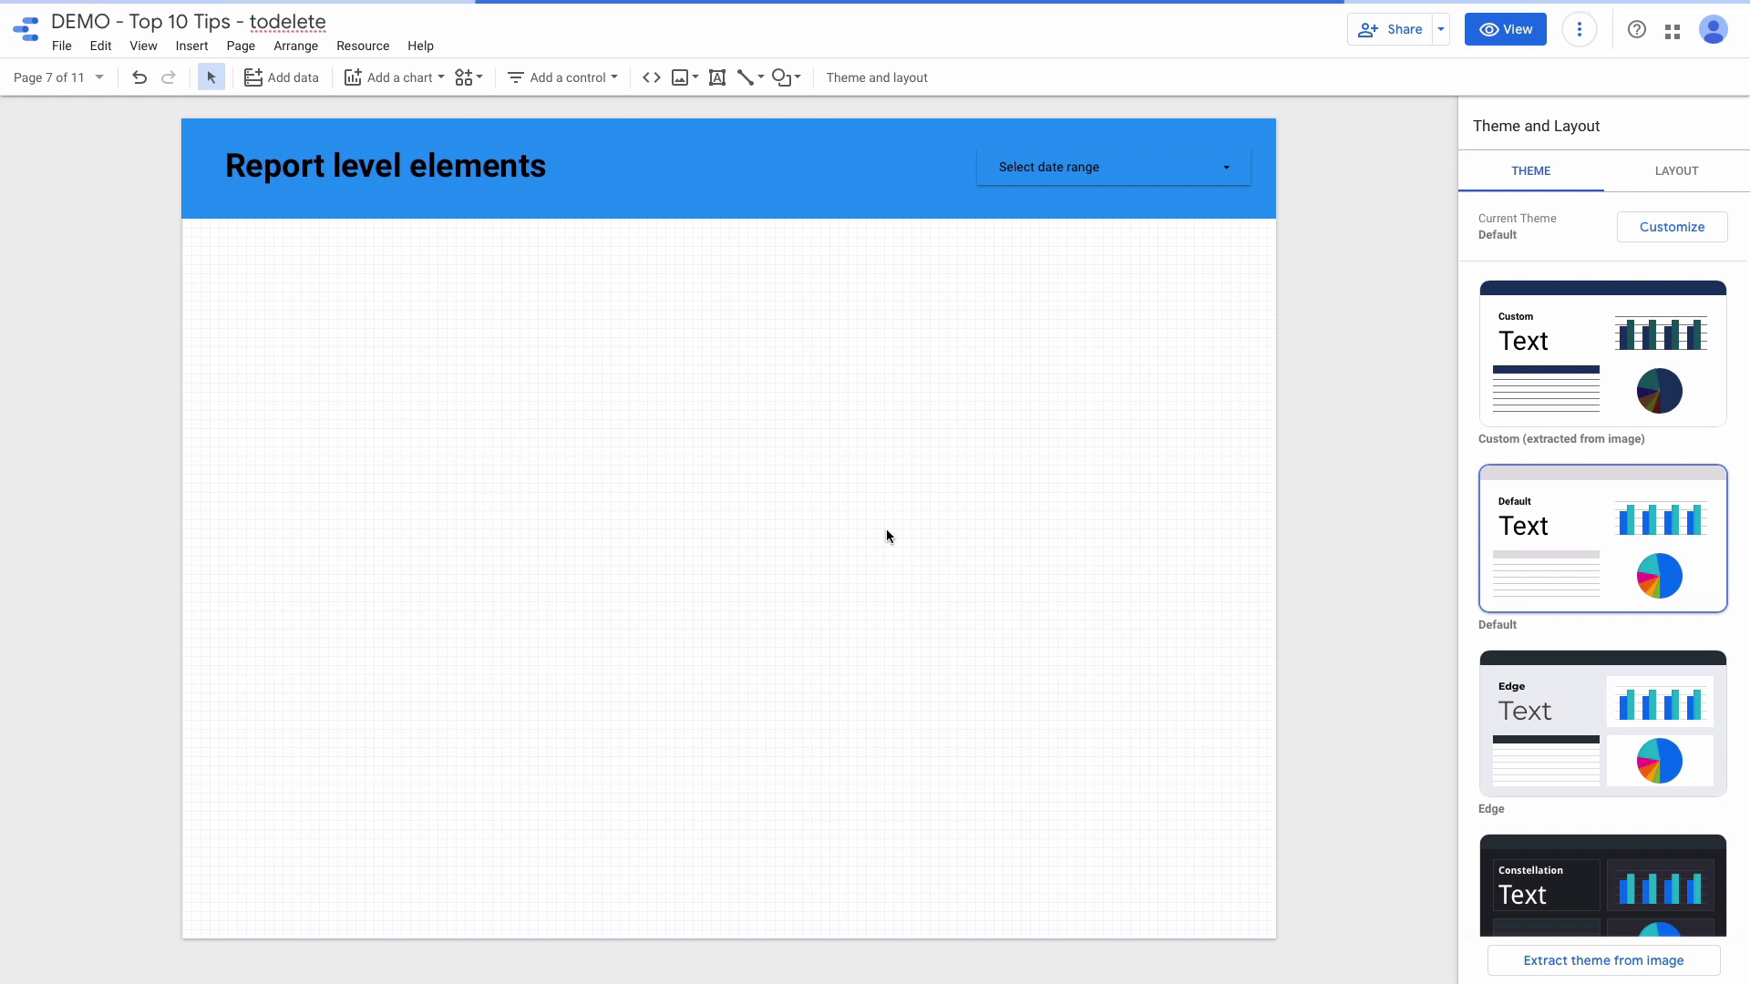
- Add a new page with Ctrl+M to check that the header band appears
key(ctrl+m)
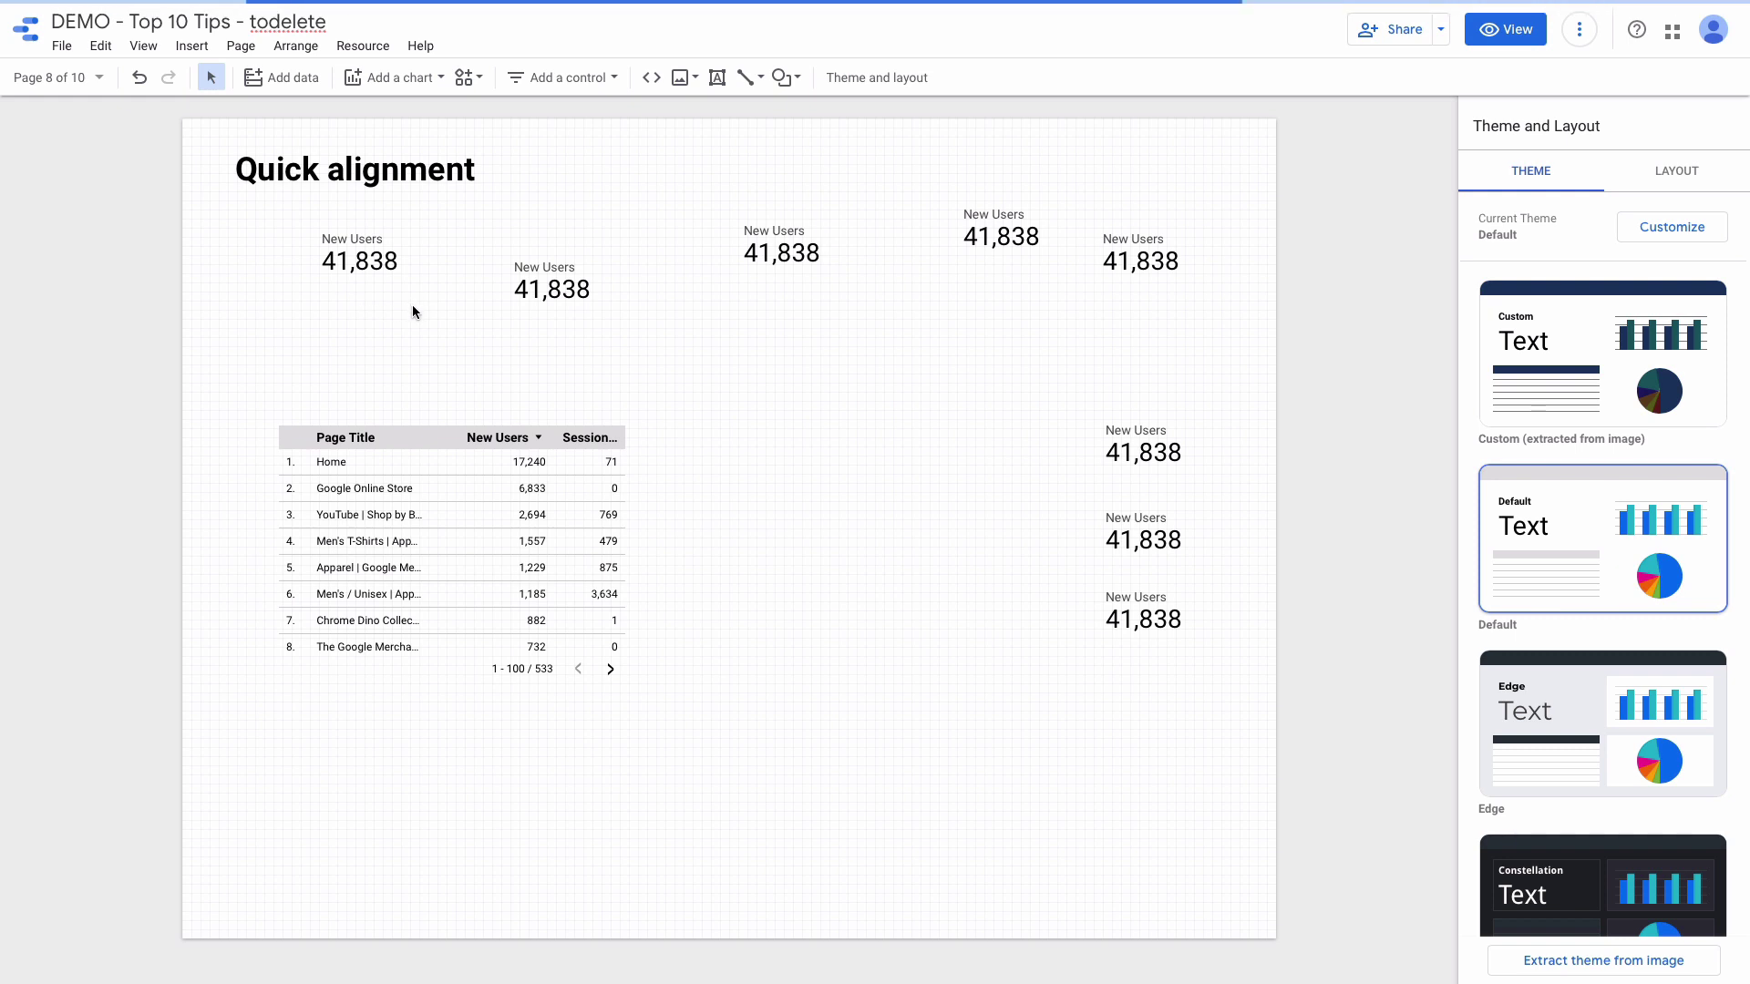
- Select the five top New Users scorecards and centre them vertically in one row
drag(268, 271, 1185, 233)
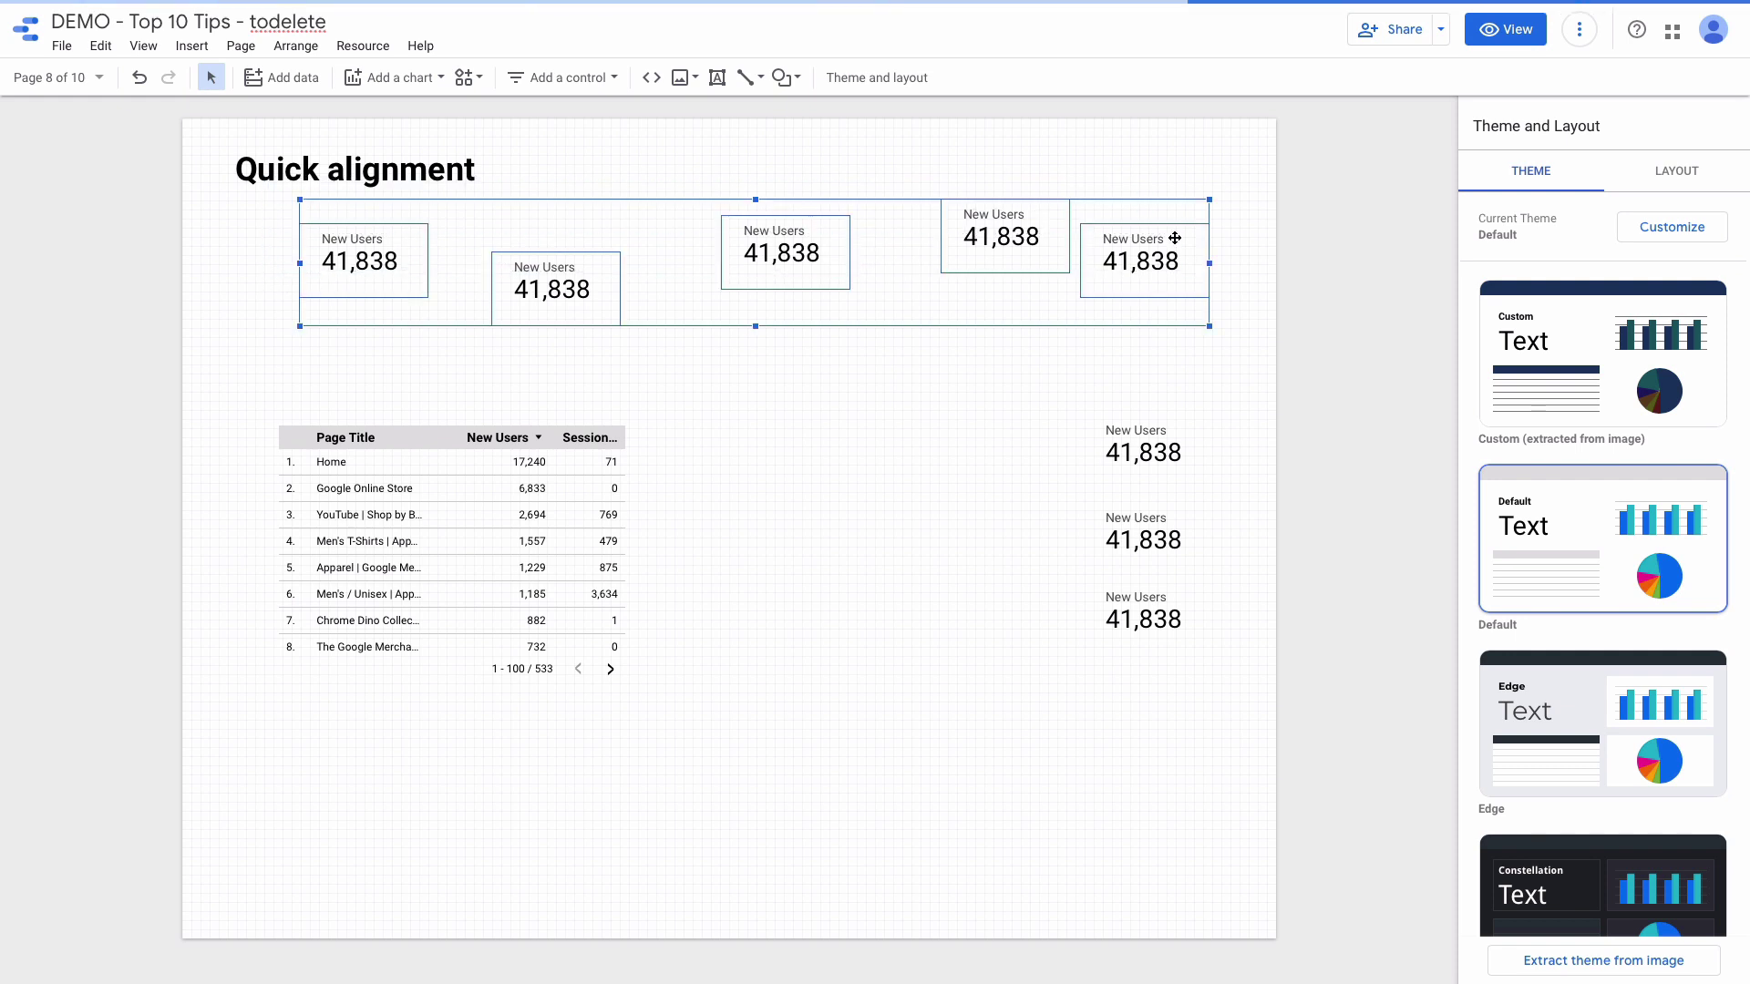
right_click(789, 265)
mouse_move(888, 635)
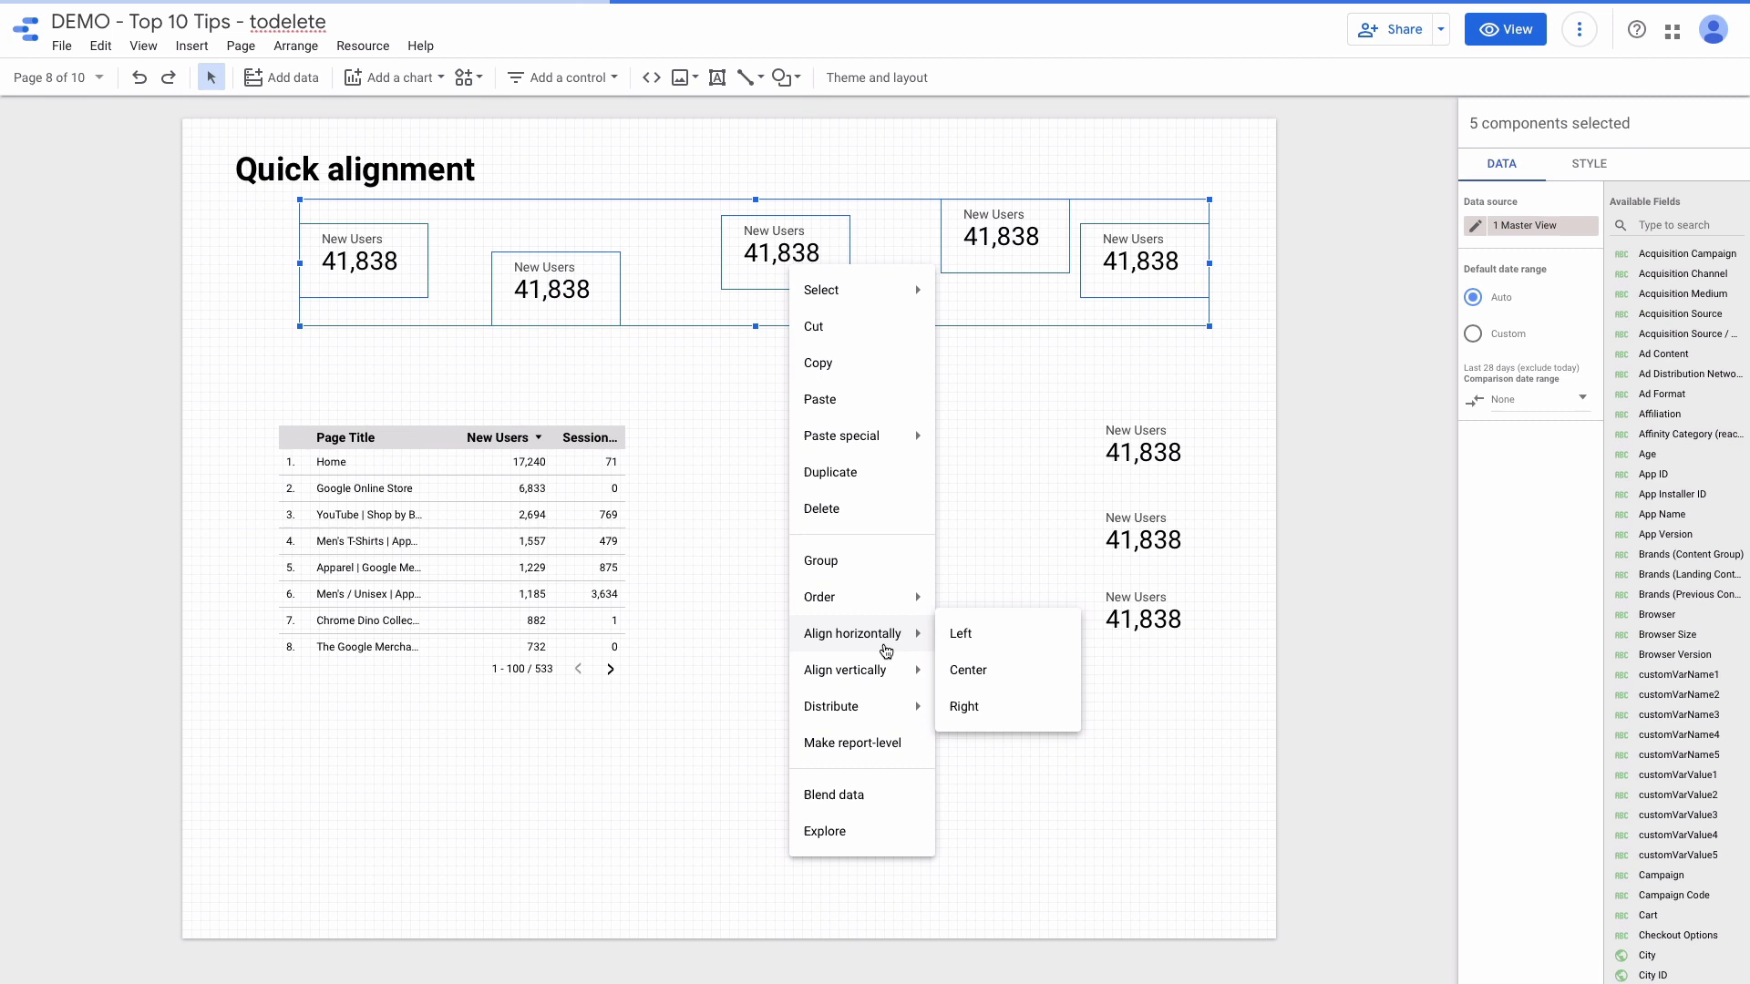
mouse_move(889, 672)
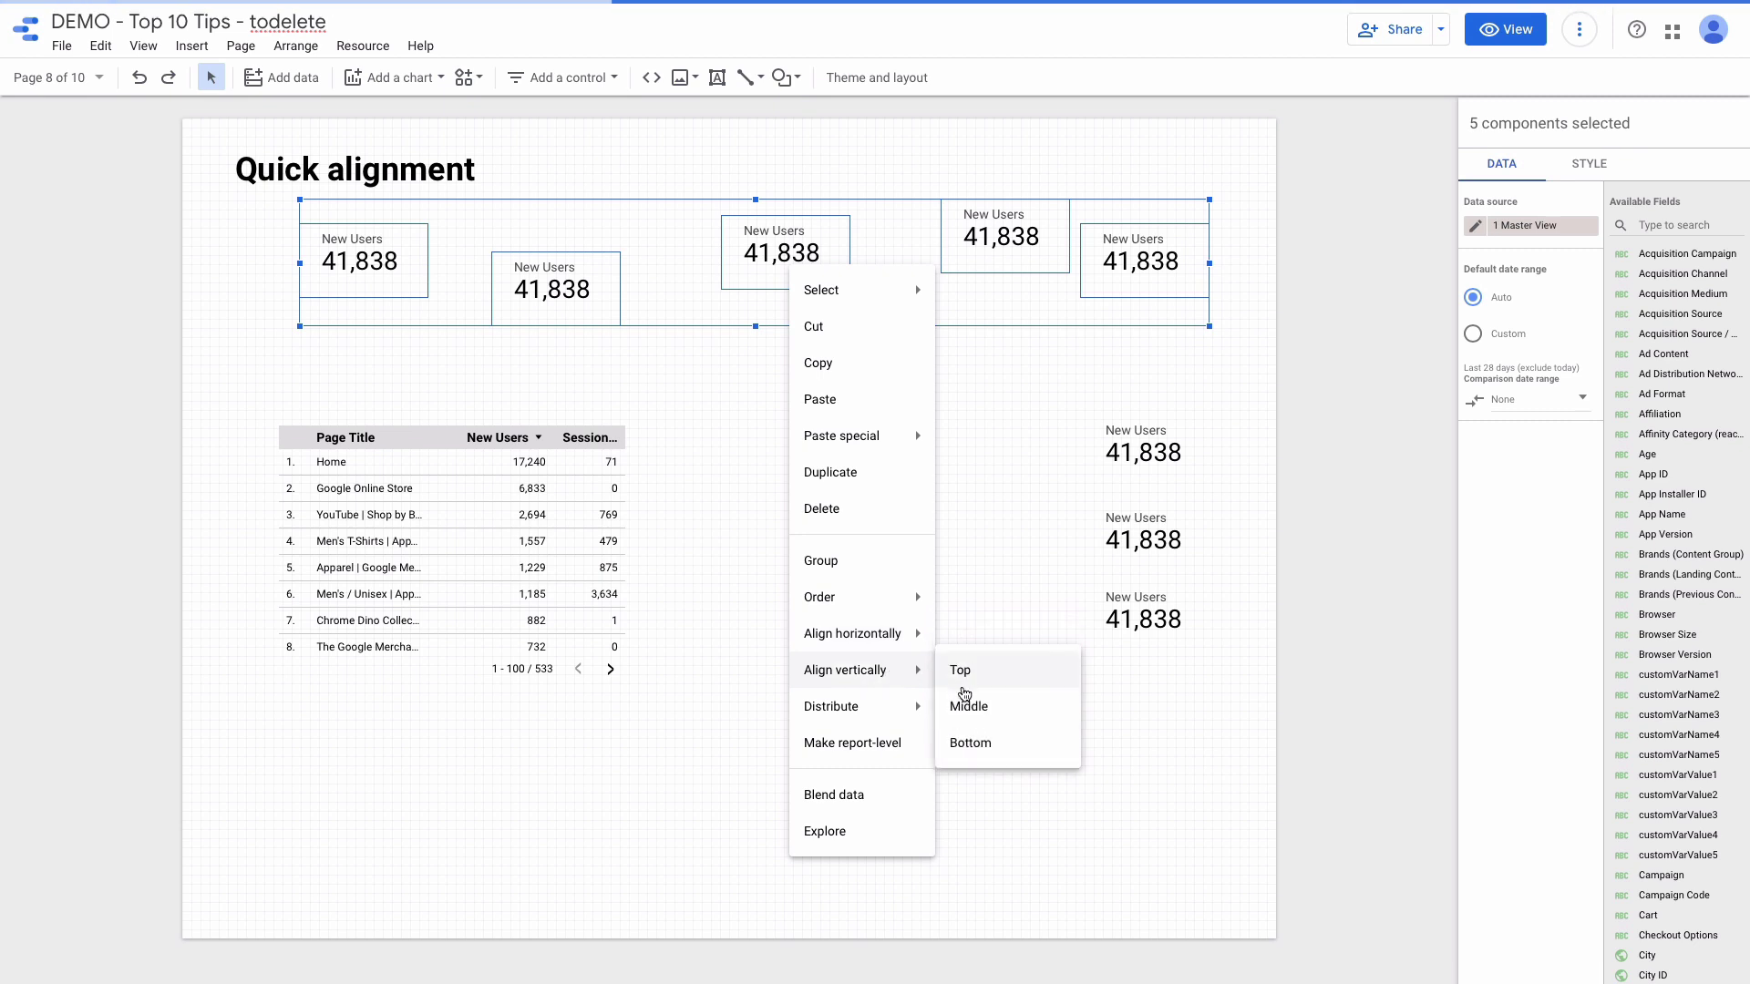
click(965, 707)
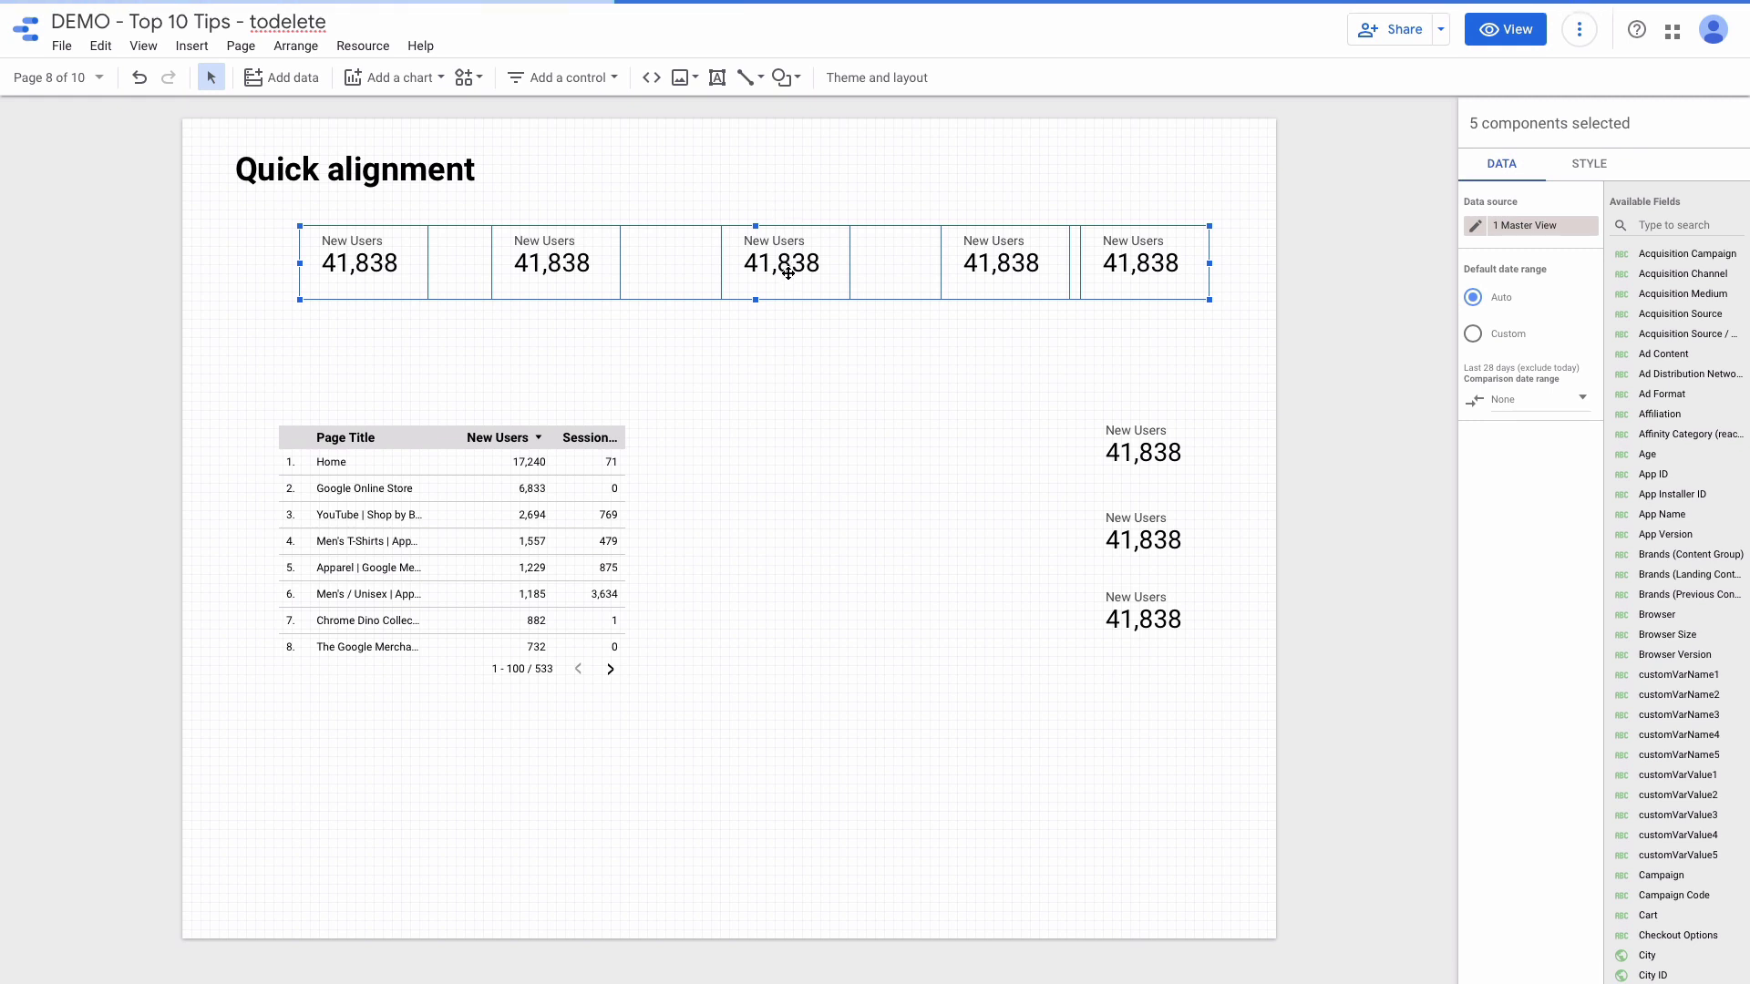
- Distribute the five top scorecards evenly horizontally, then nudge one right-hand scorecard aside
right_click(788, 273)
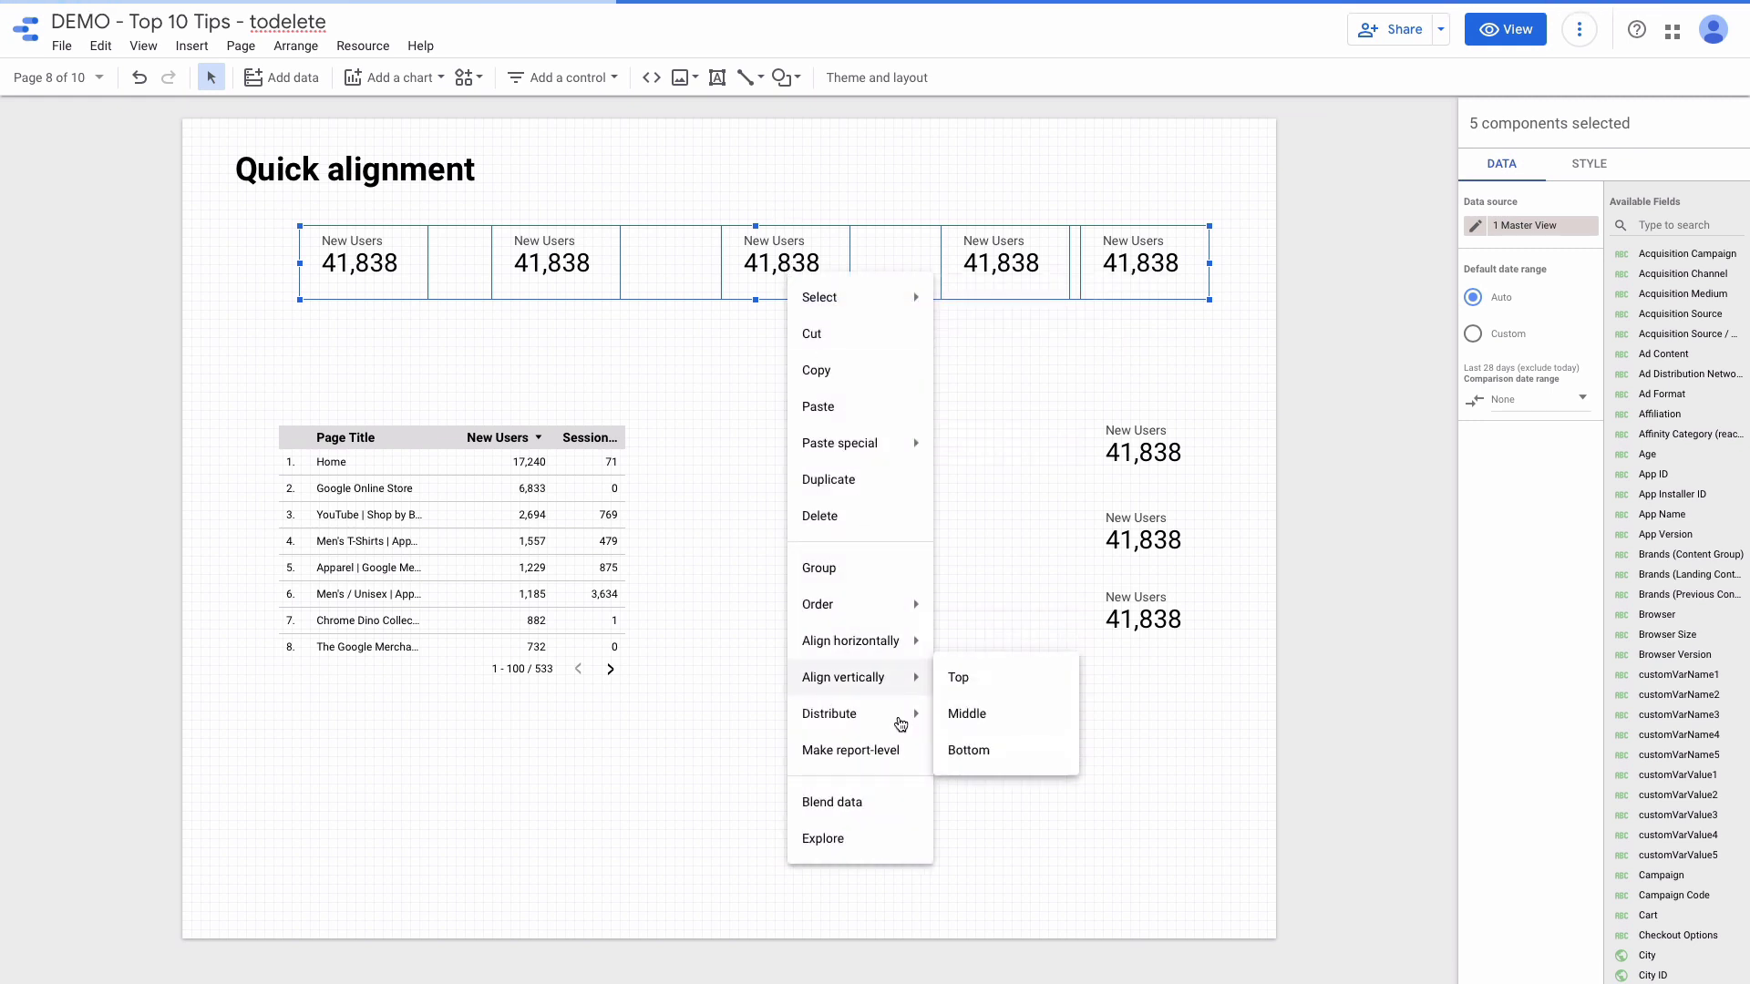
mouse_move(902, 720)
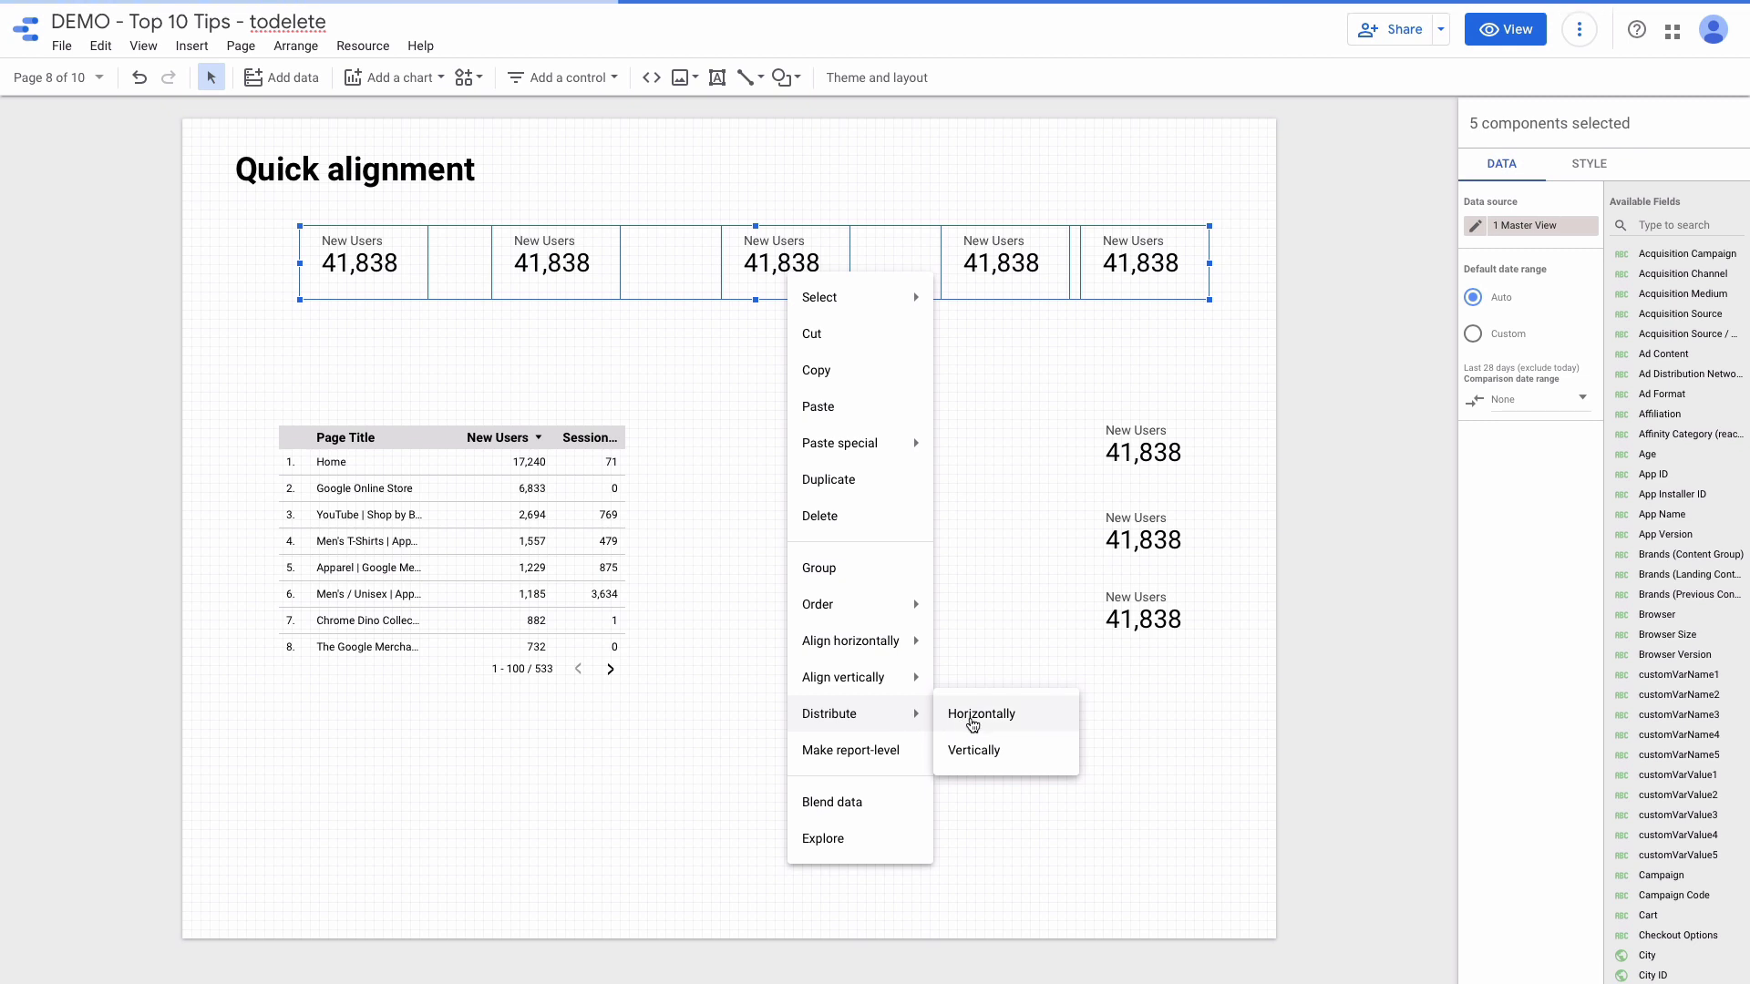
click(972, 716)
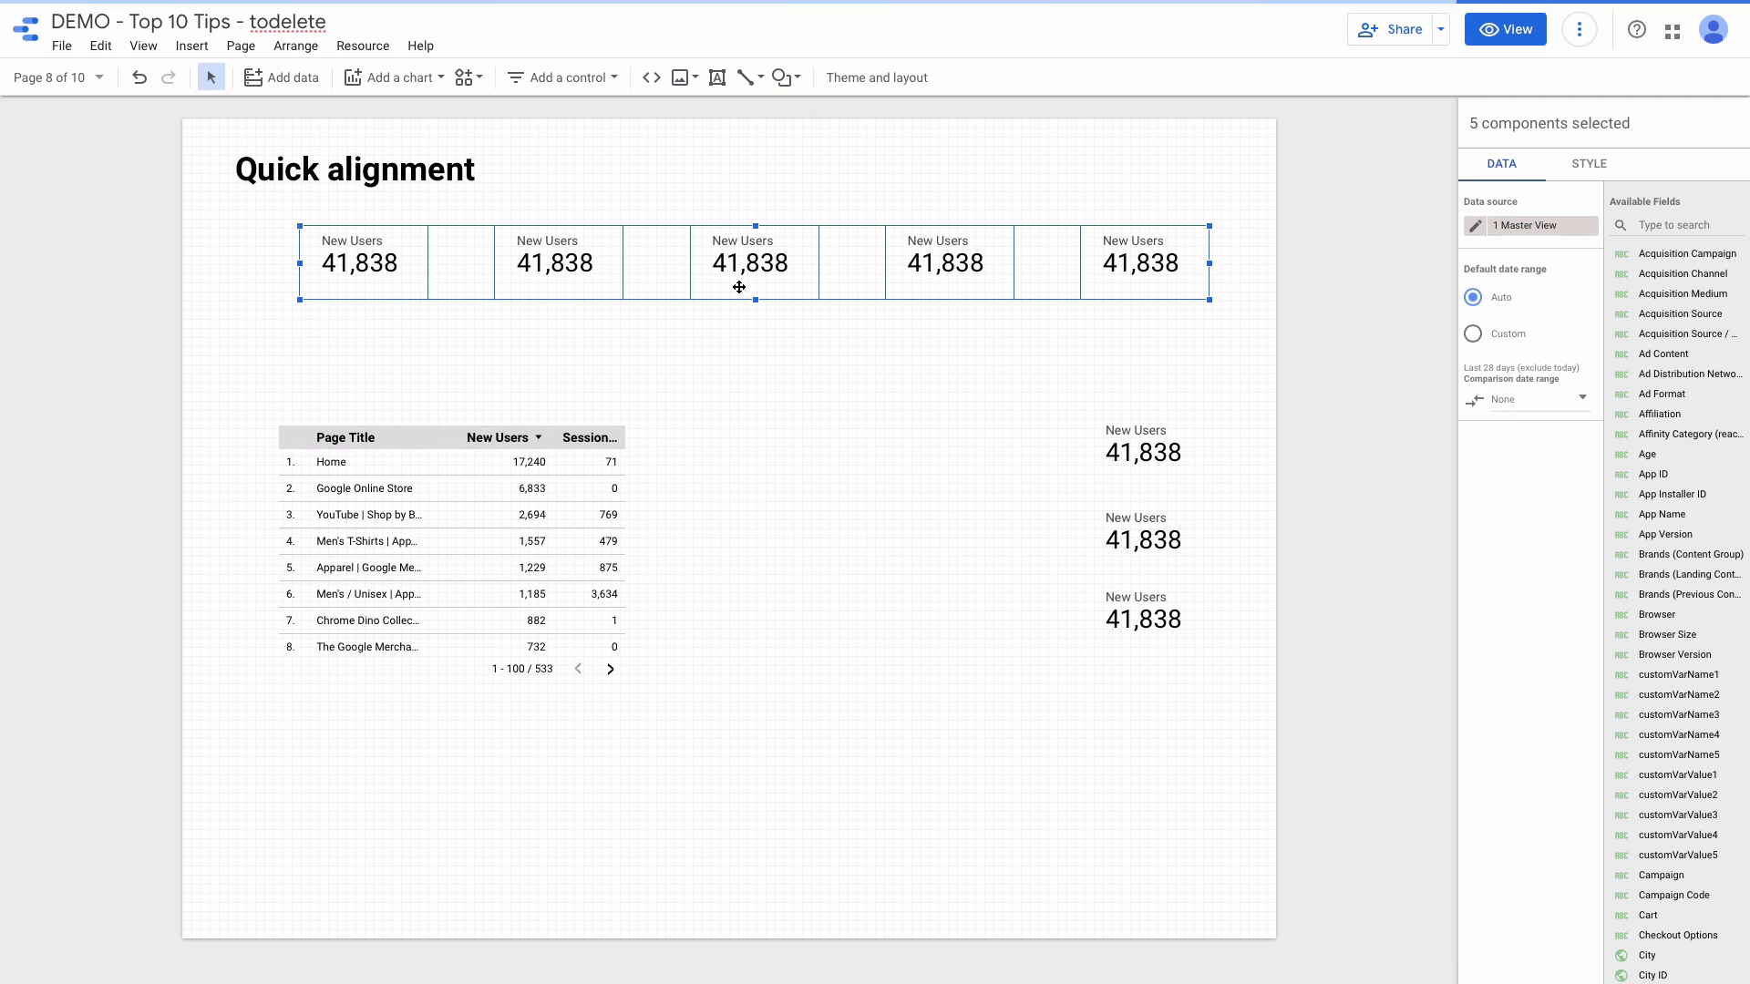
drag(1109, 417, 1131, 416)
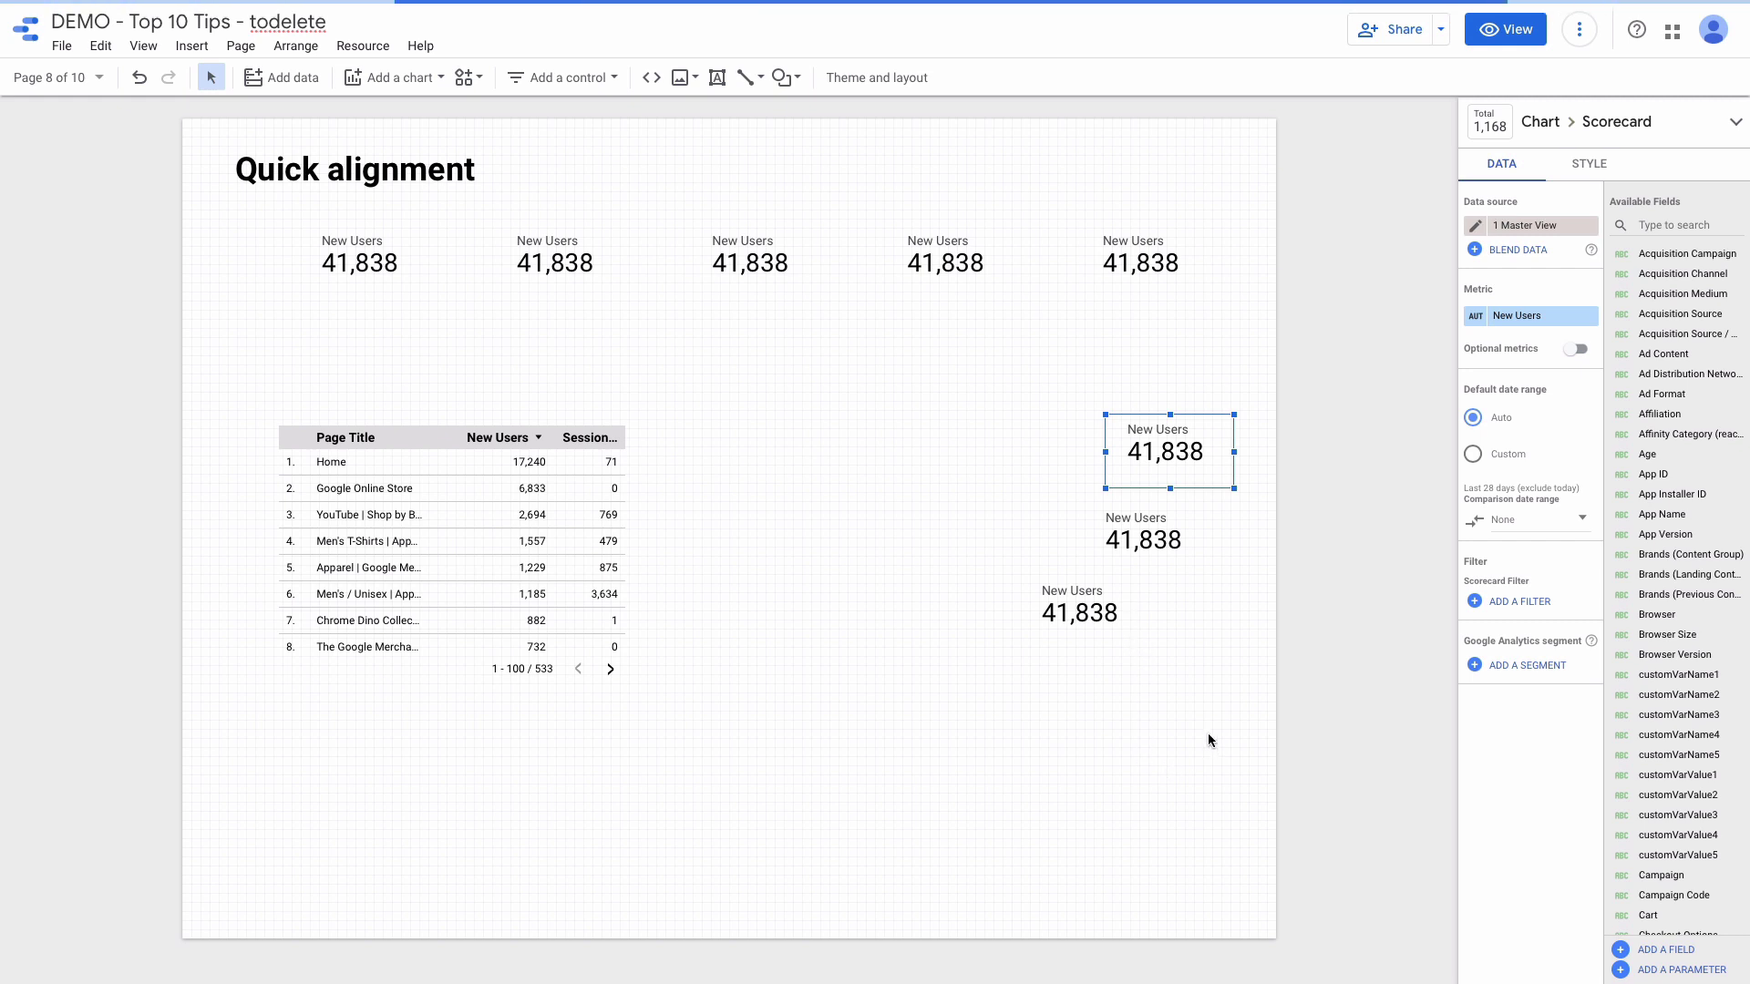
- Select the three right-hand scorecards and align them on one centred vertical line
drag(1233, 707, 1127, 485)
right_click(1127, 486)
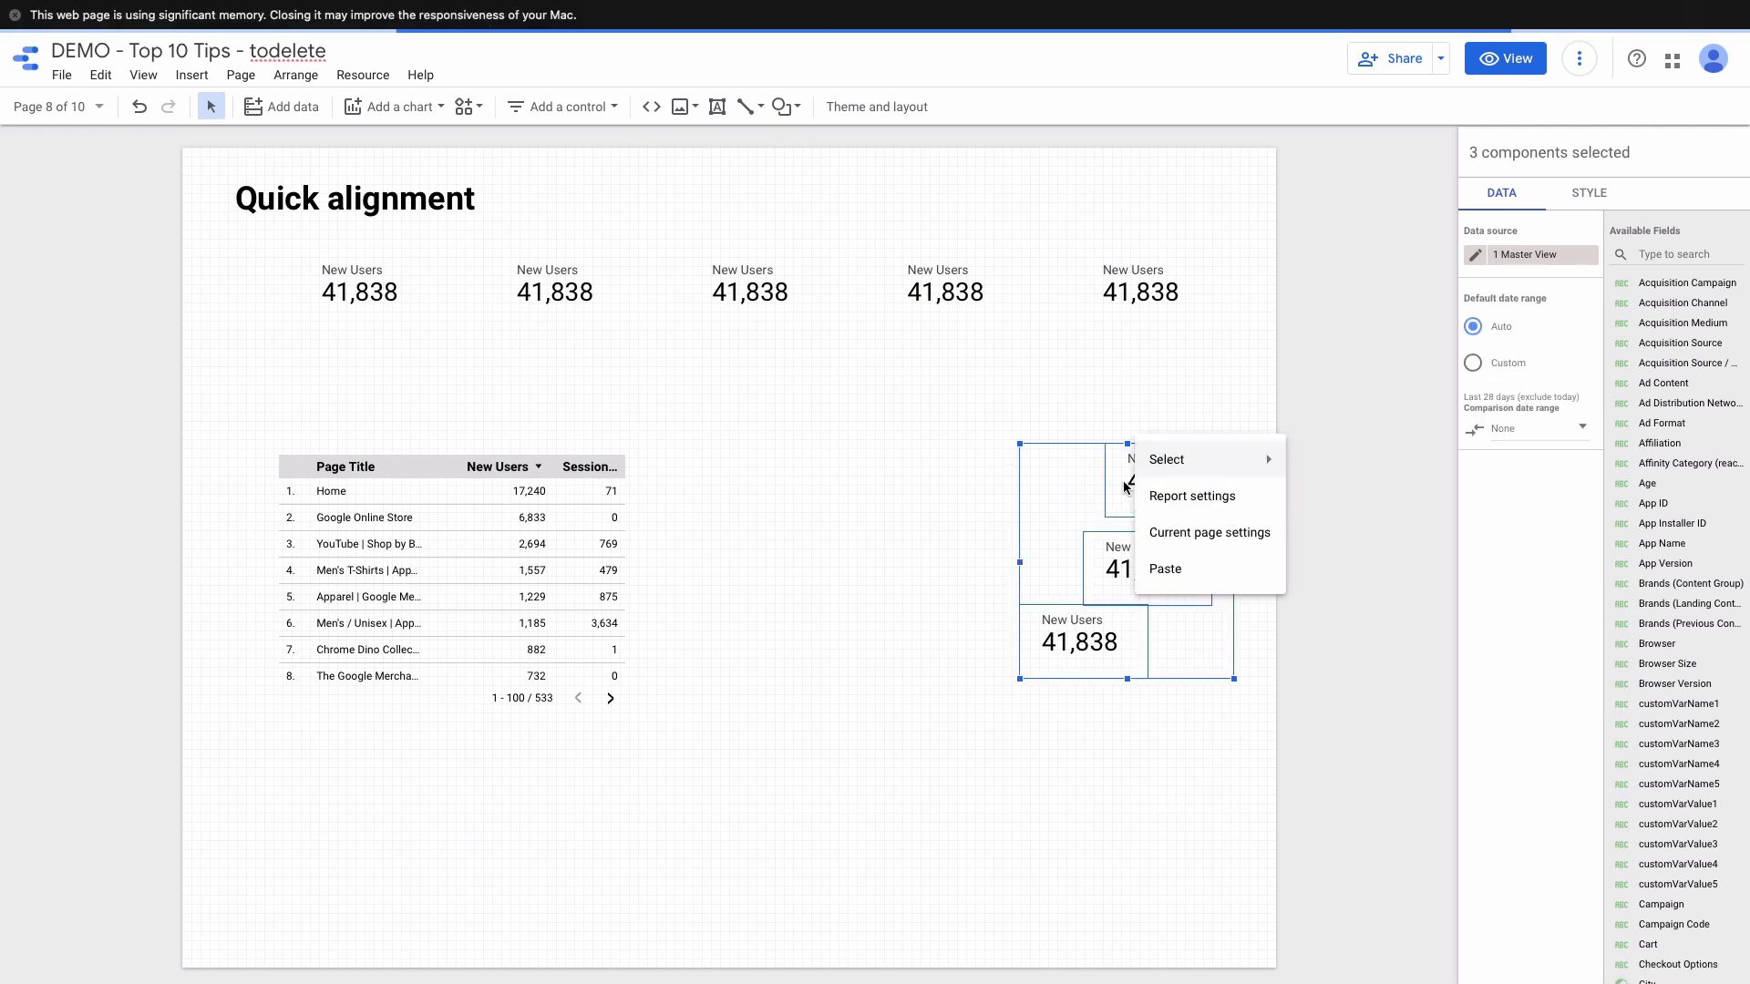
right_click(1128, 486)
mouse_move(1222, 818)
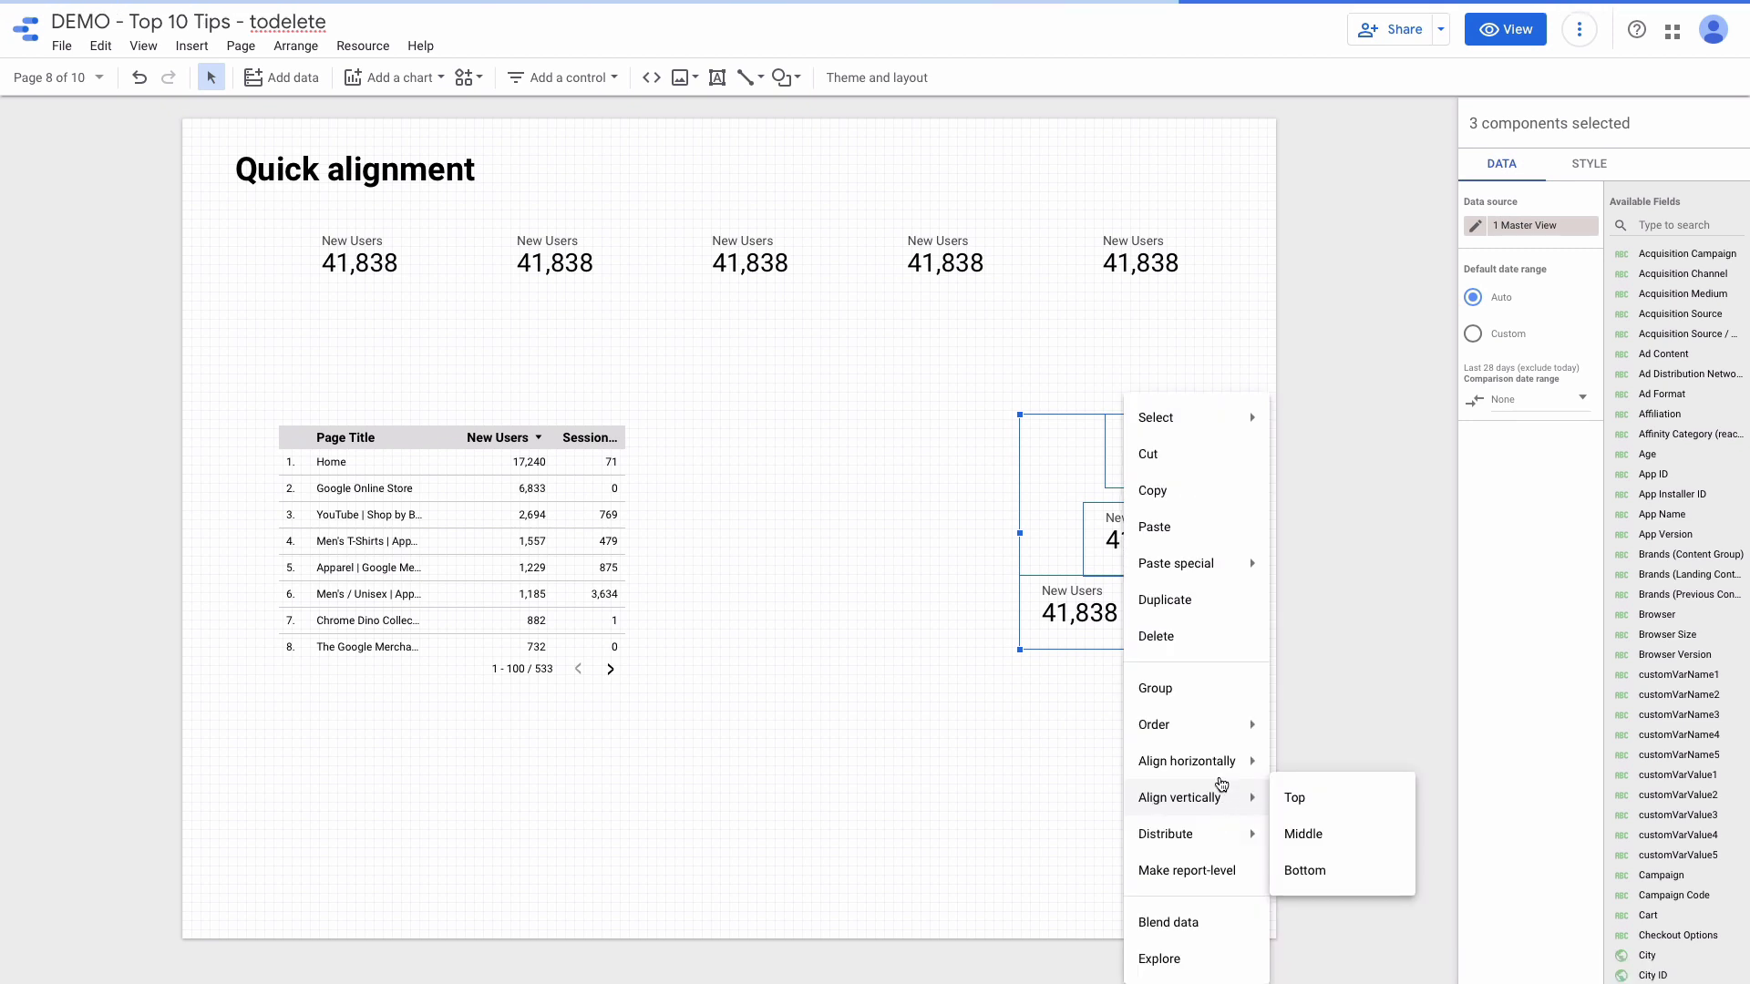
mouse_move(1222, 770)
click(1311, 802)
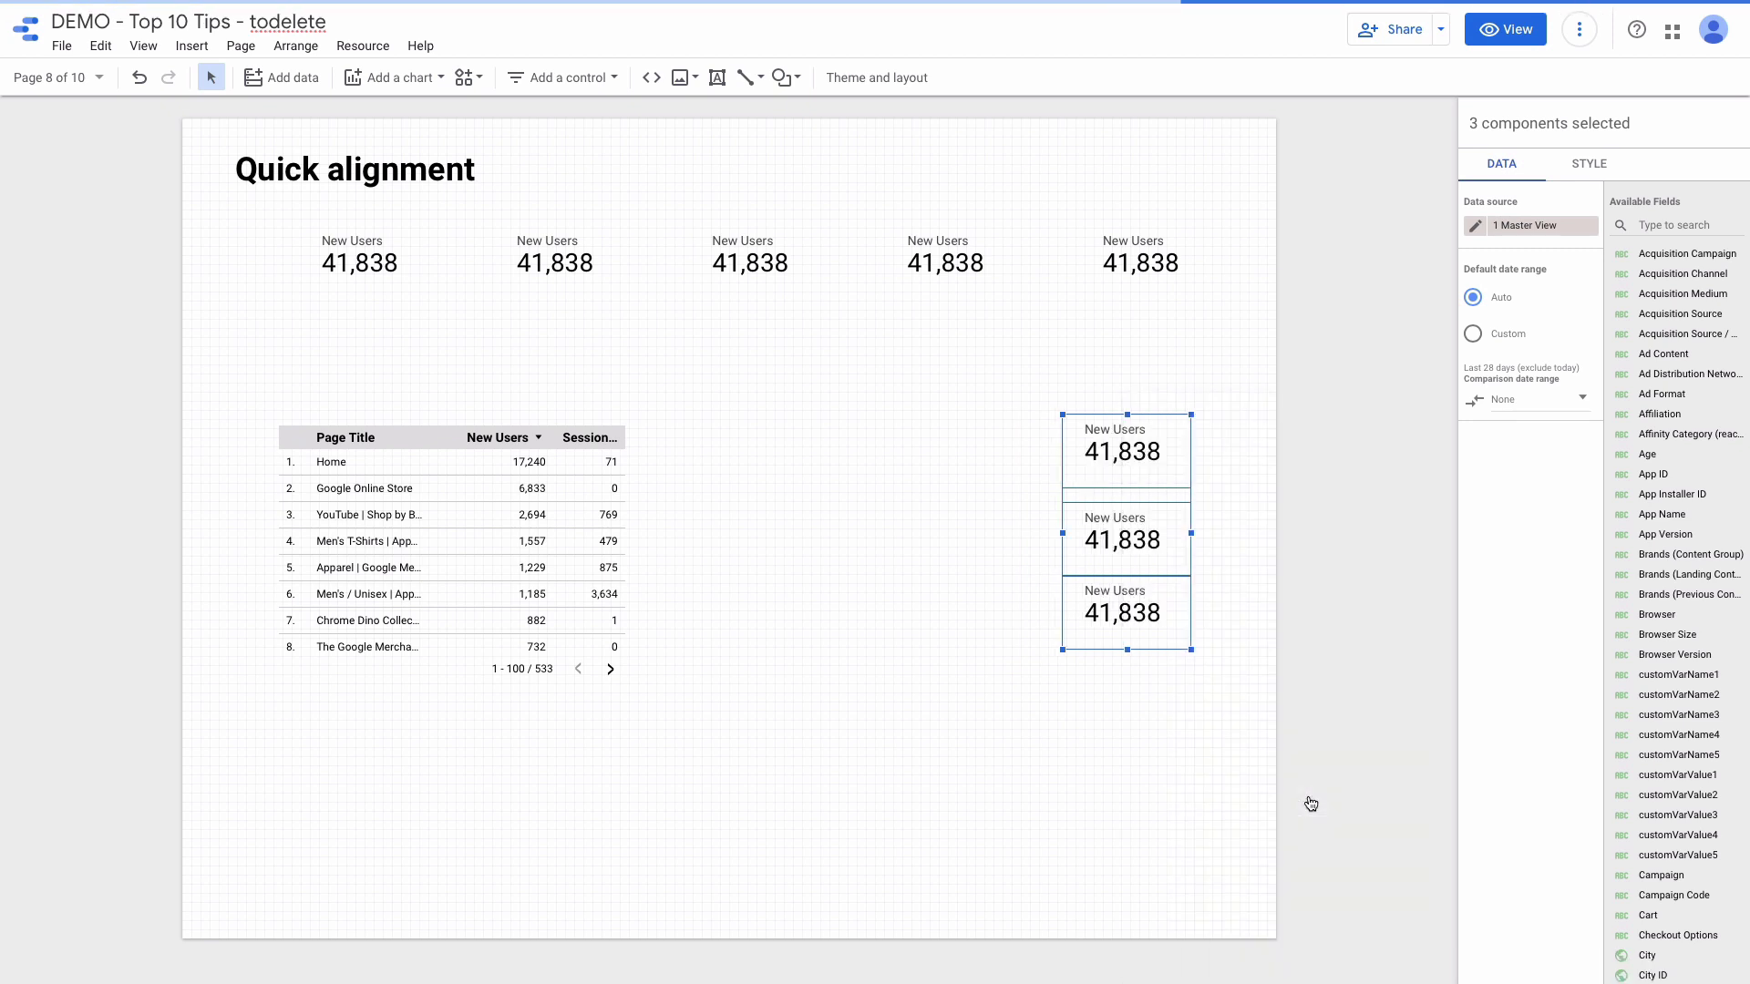
- Distribute the three right-hand scorecards evenly from top to bottom
right_click(1127, 548)
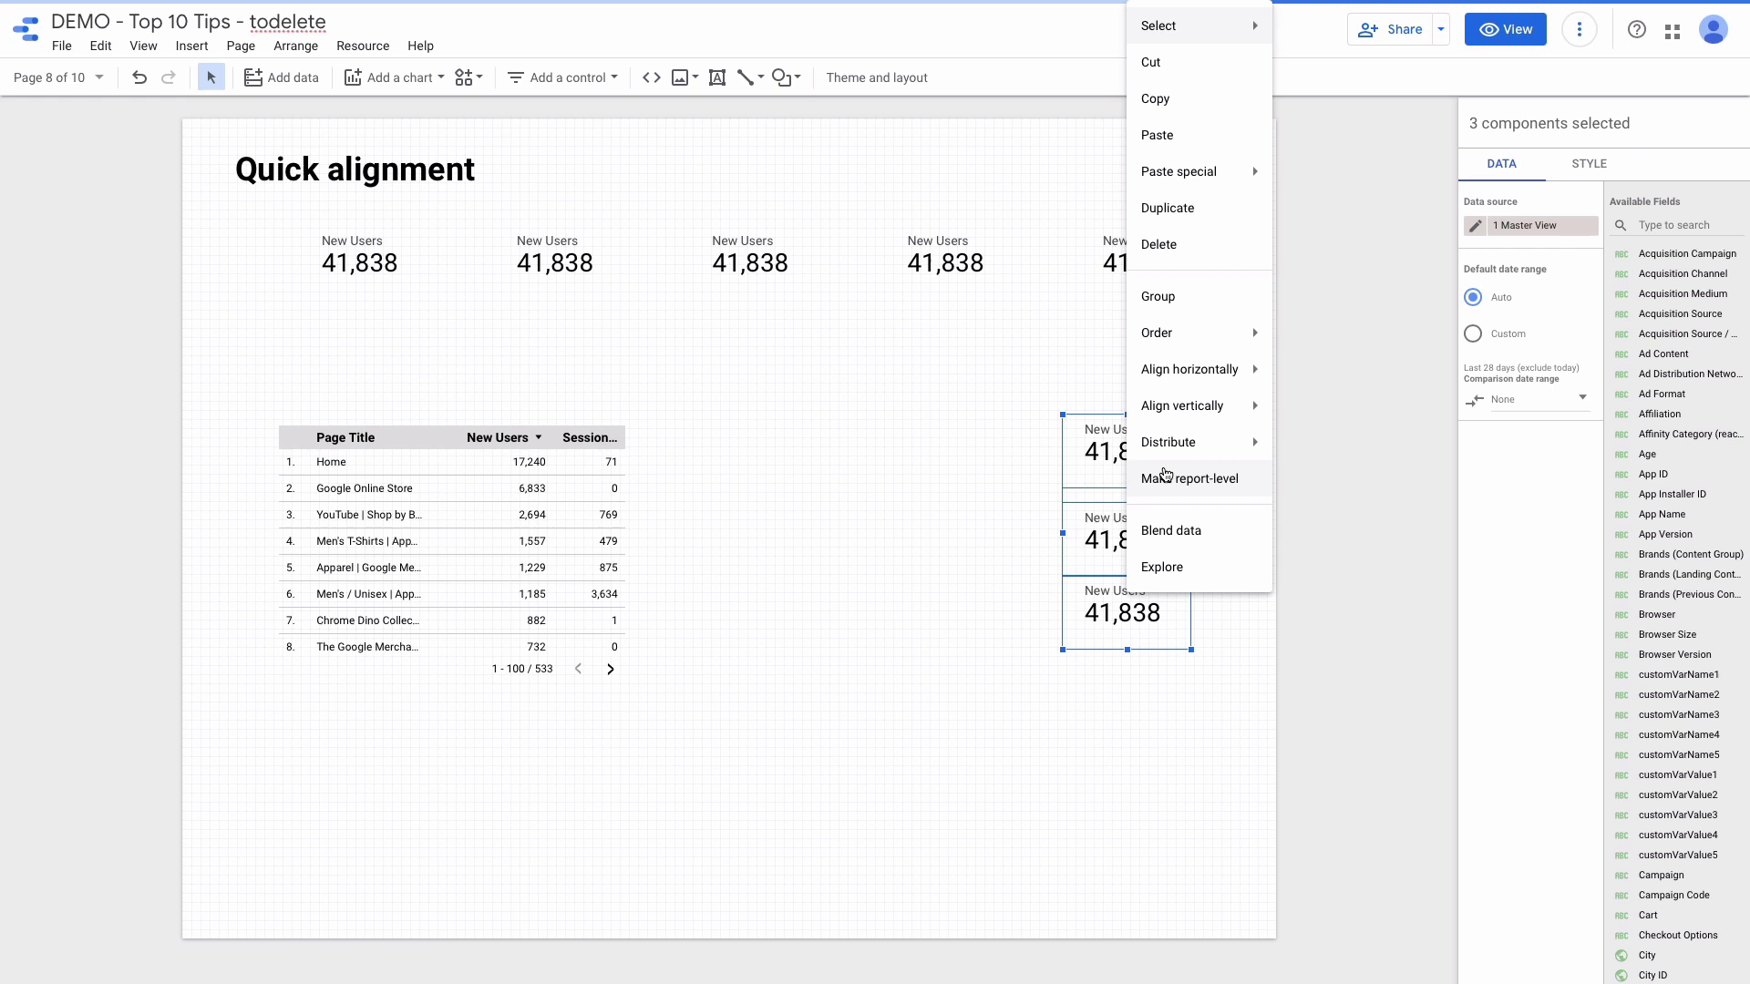
mouse_move(1184, 446)
click(1316, 478)
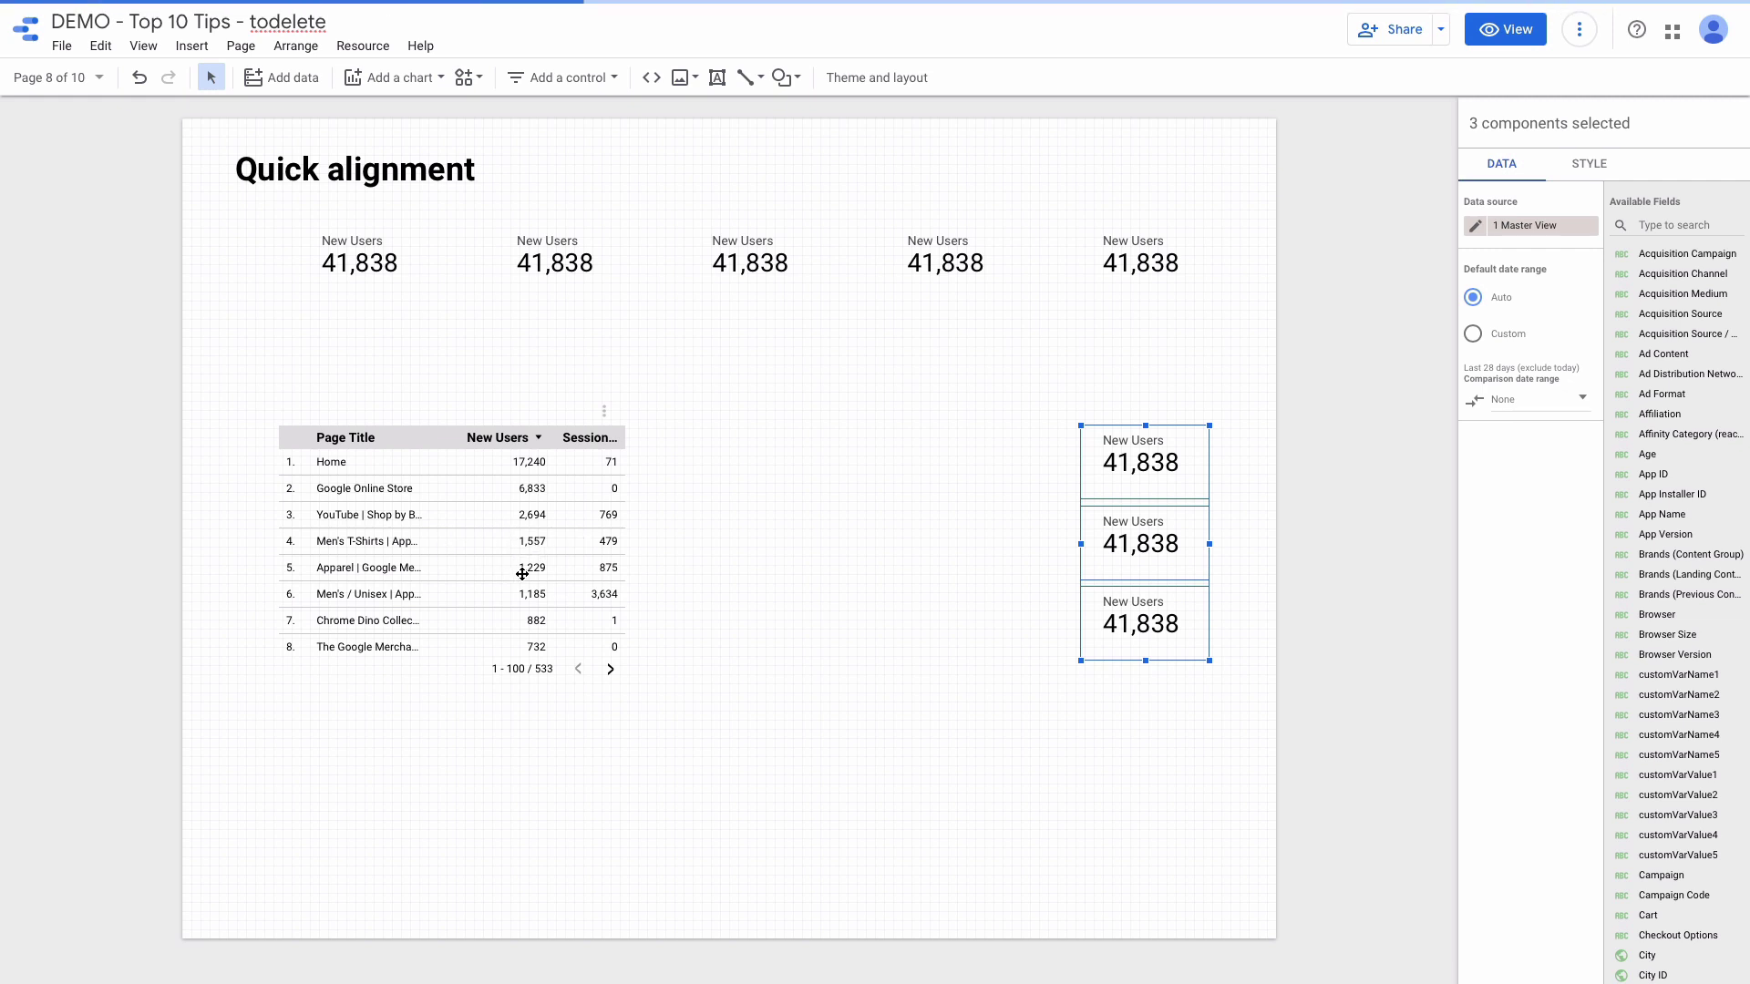
- Widen the Page Title table to the right and fit its columns to the data
click(555, 569)
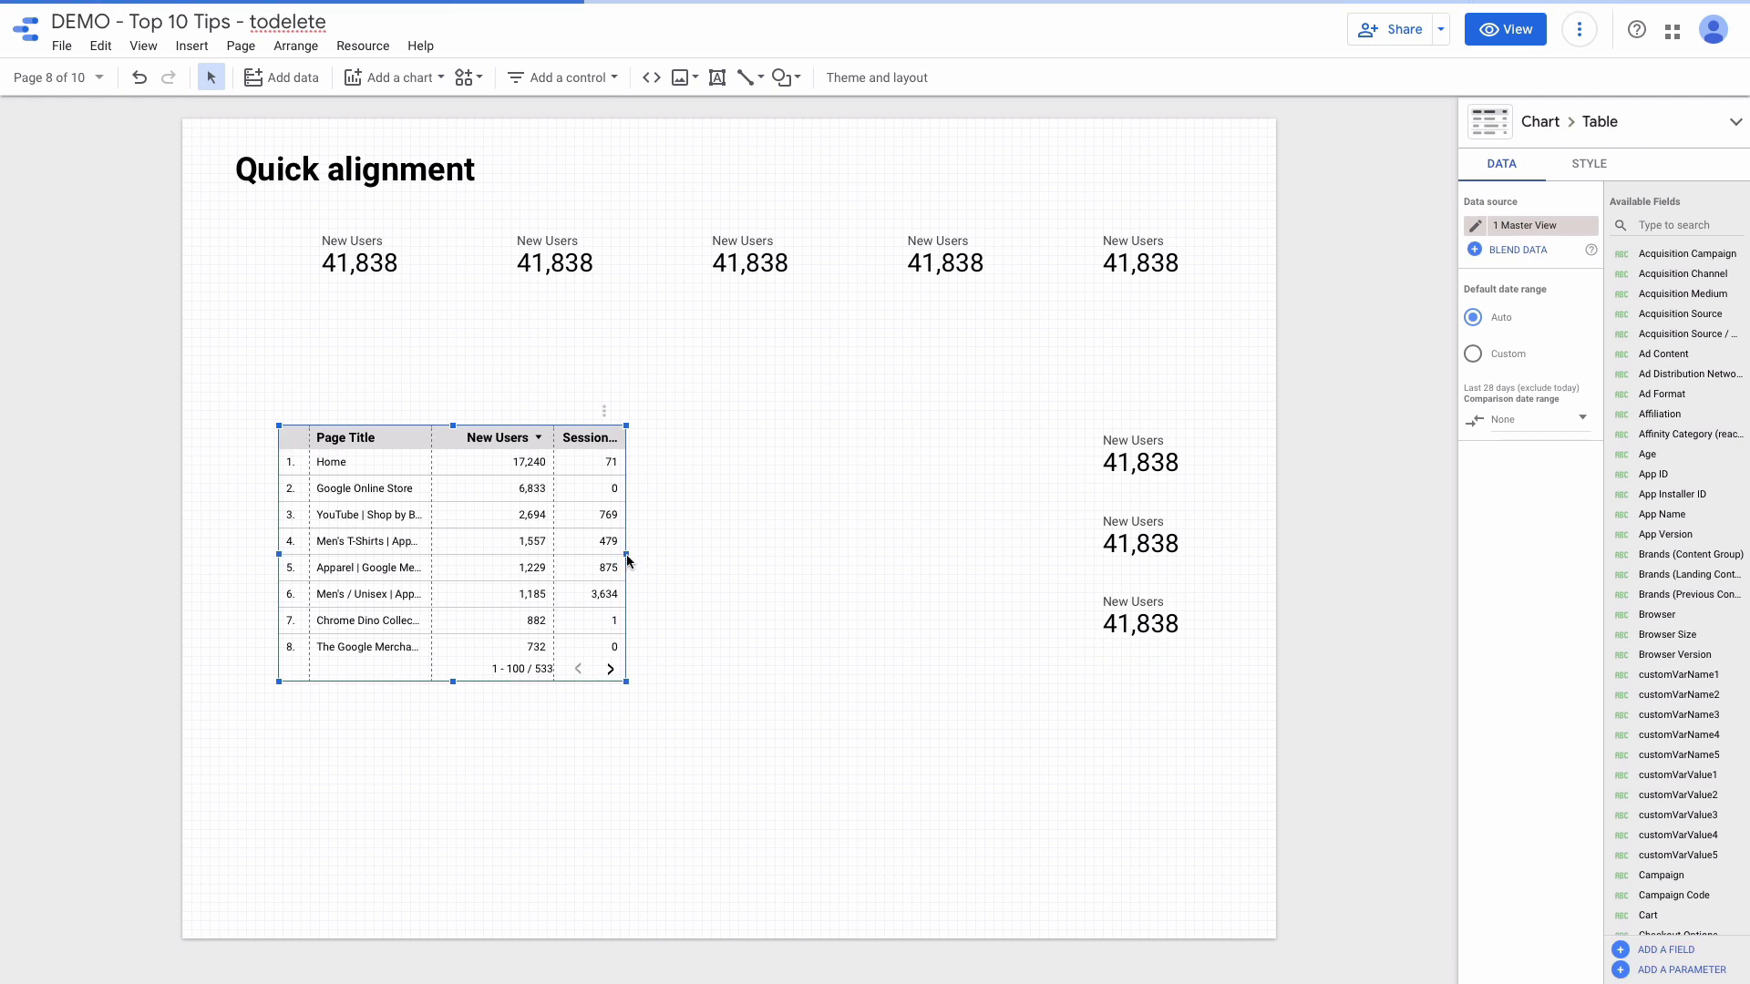
drag(628, 560, 819, 559)
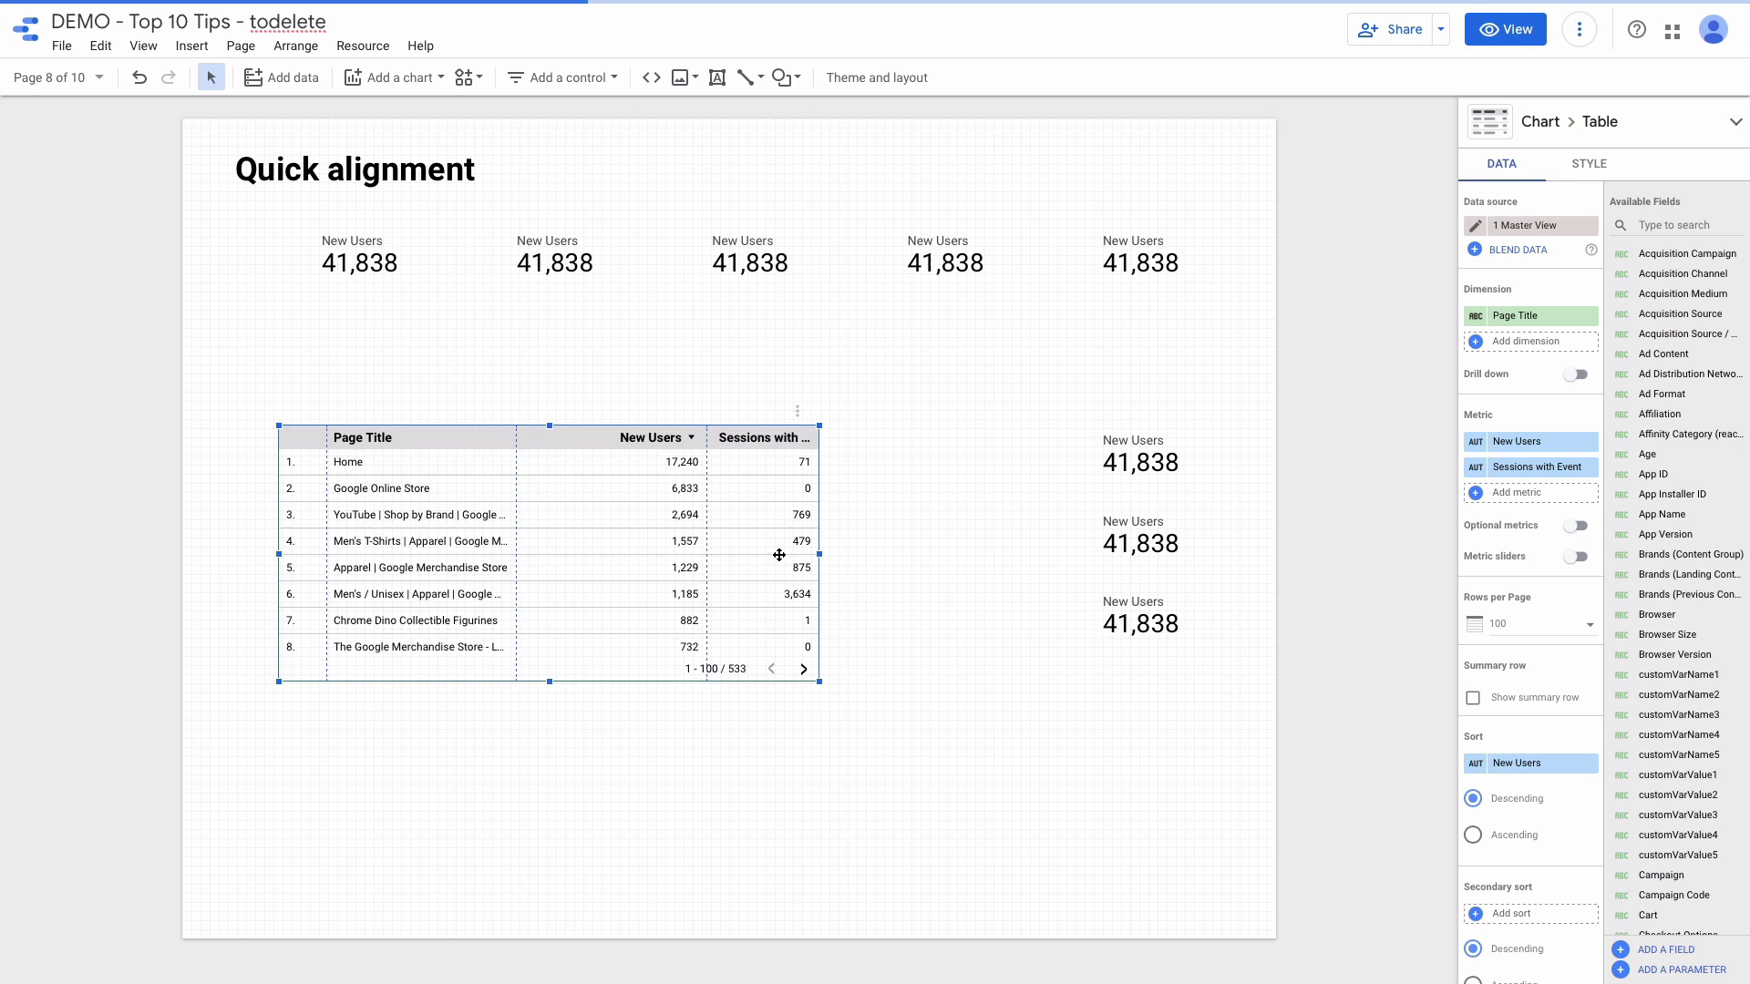
right_click(779, 555)
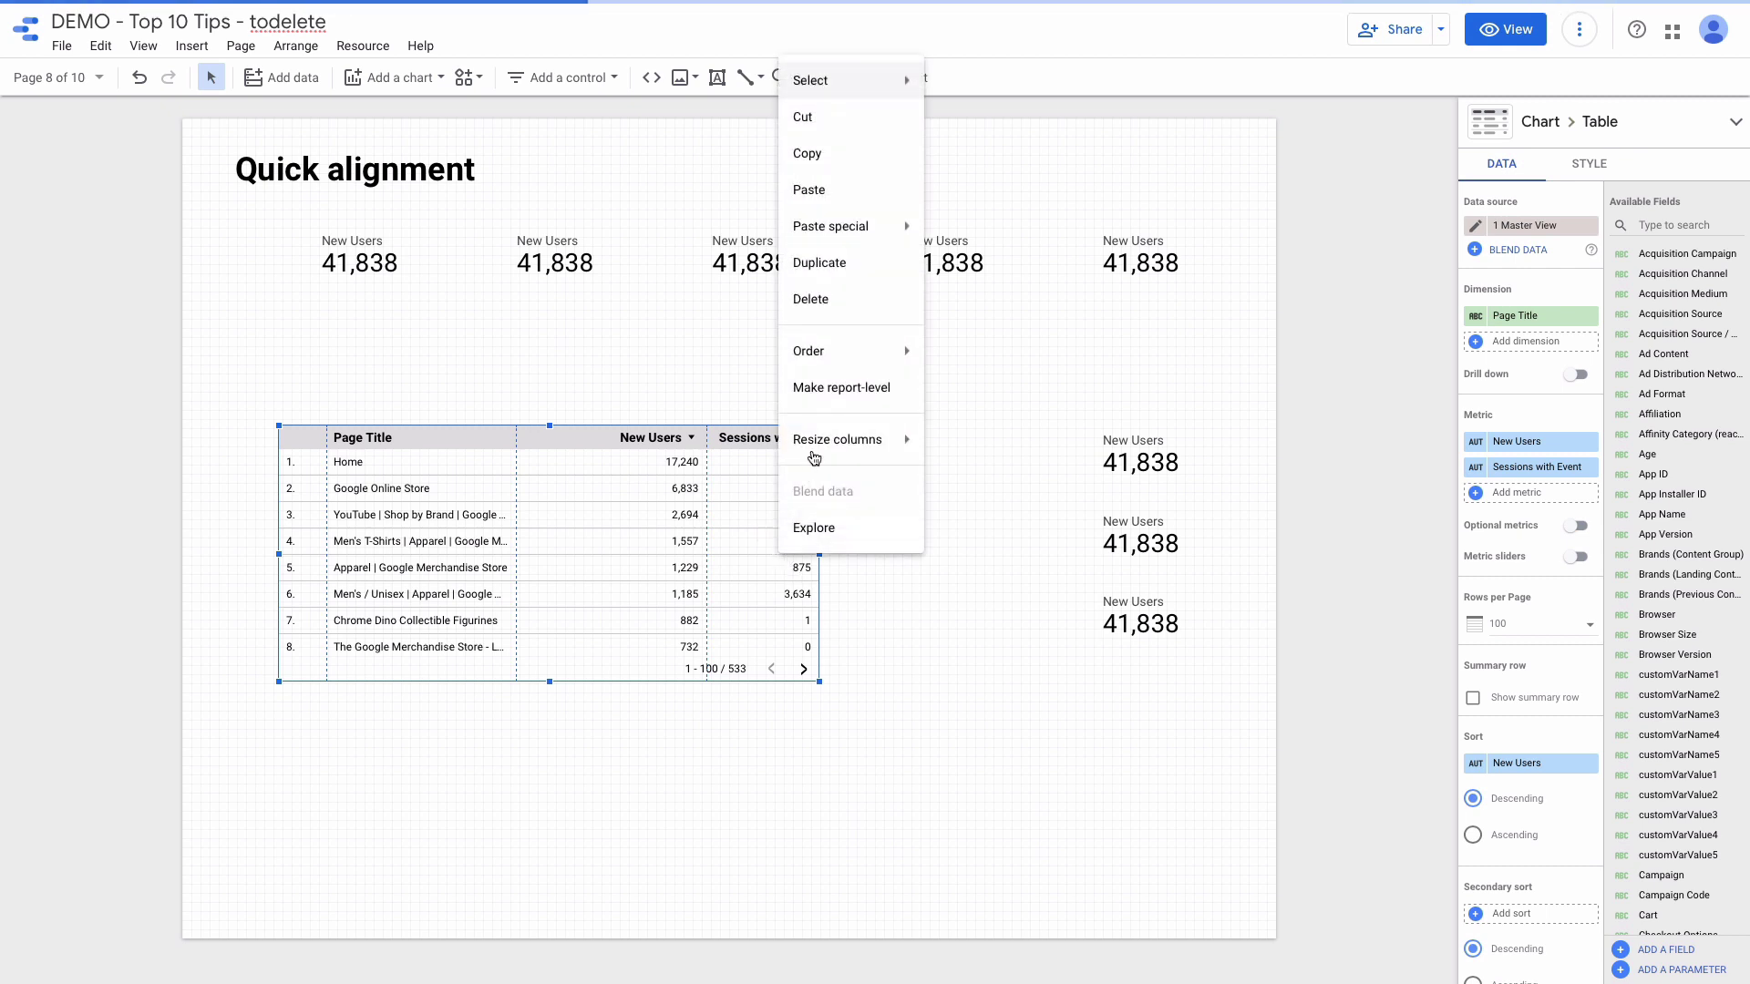
mouse_move(820, 445)
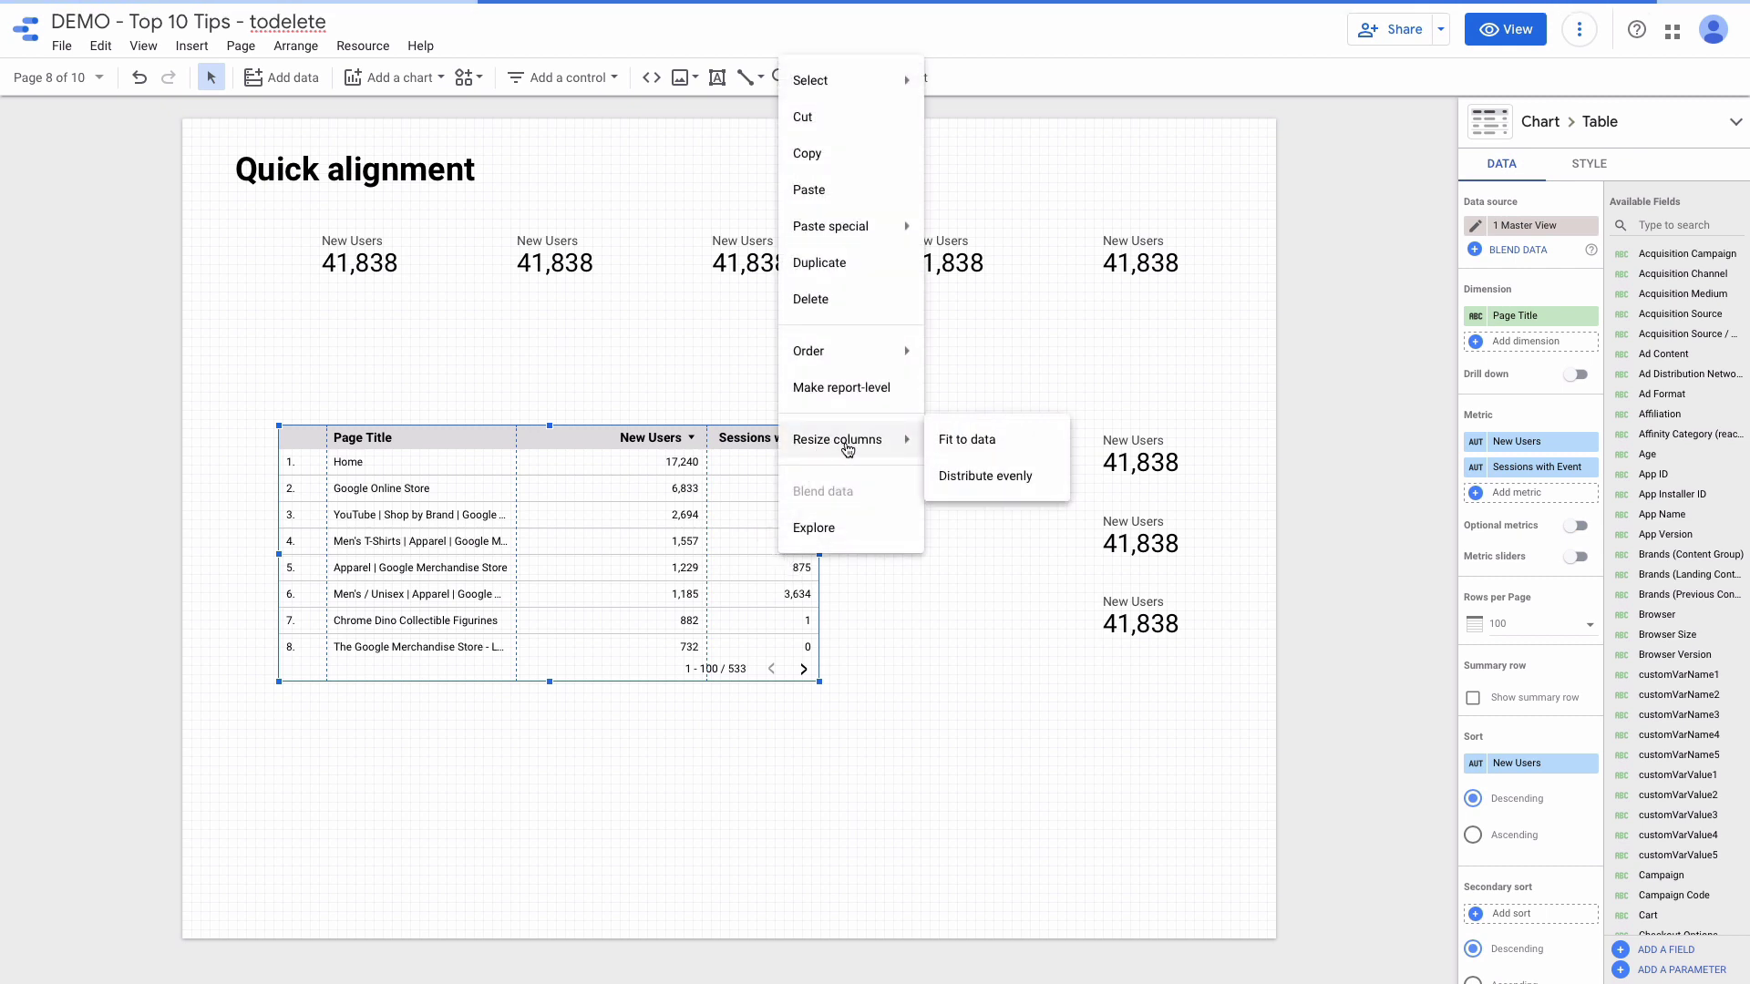
click(960, 440)
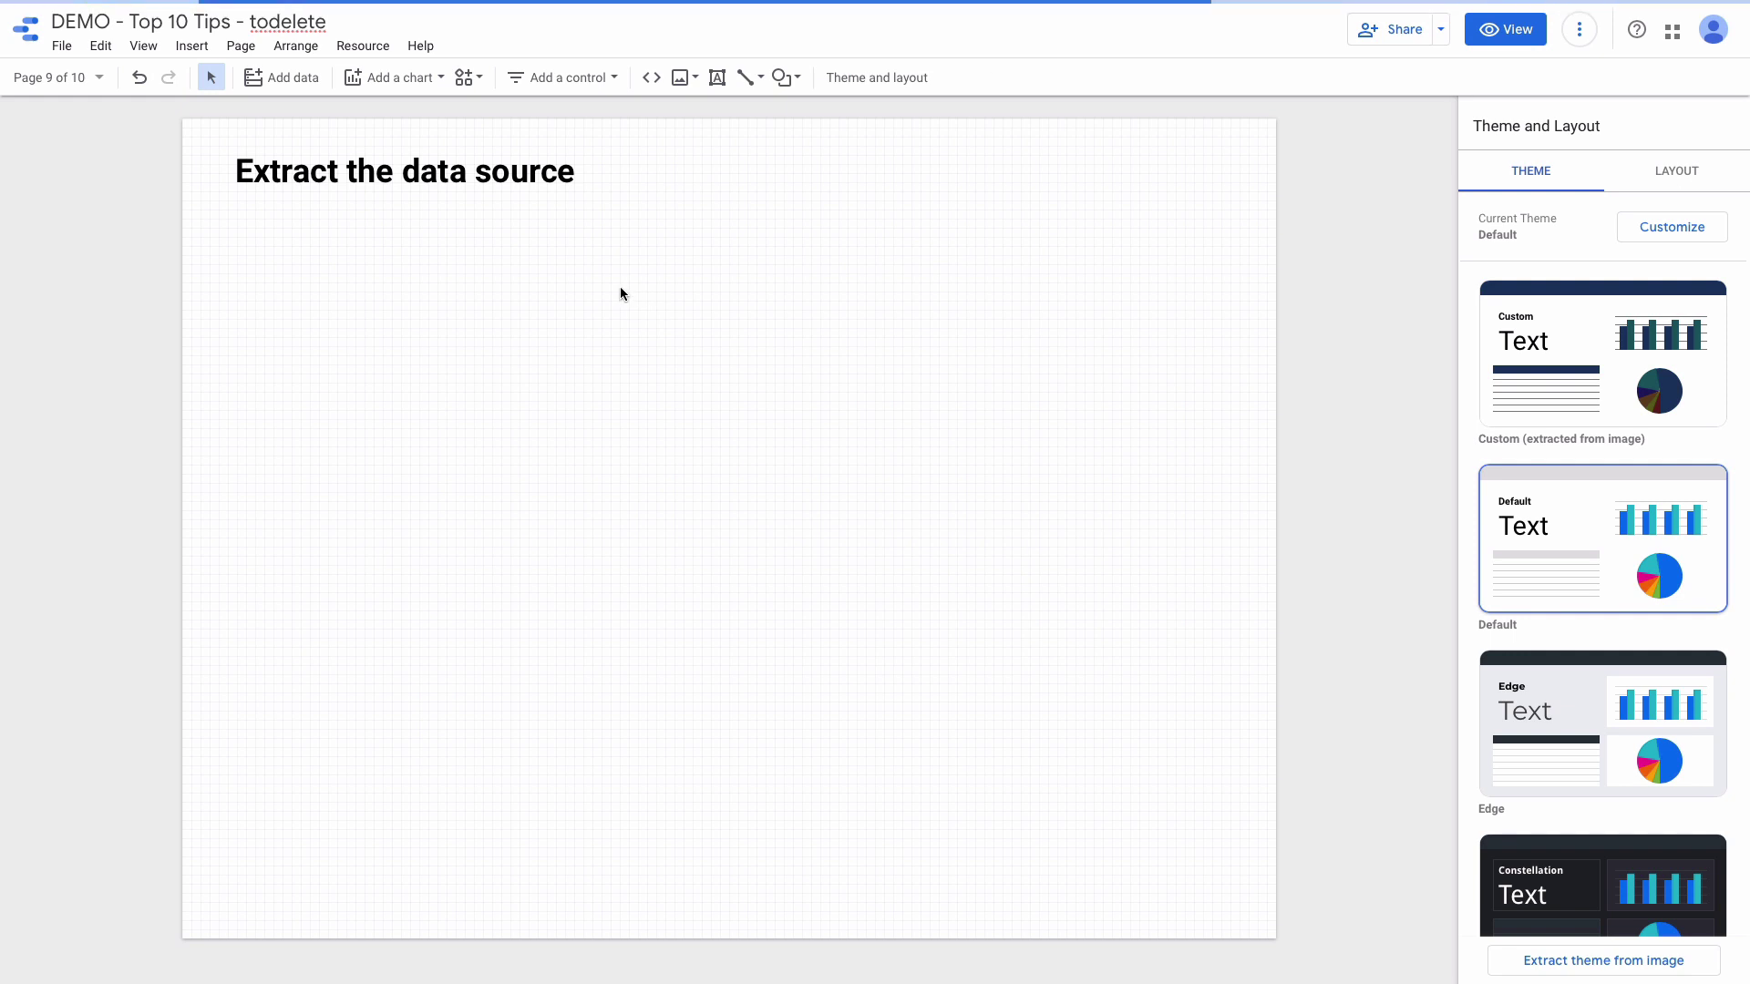
- Start a data extract from 1 Master View with Acquisition Campaign as a dimension
click(300, 80)
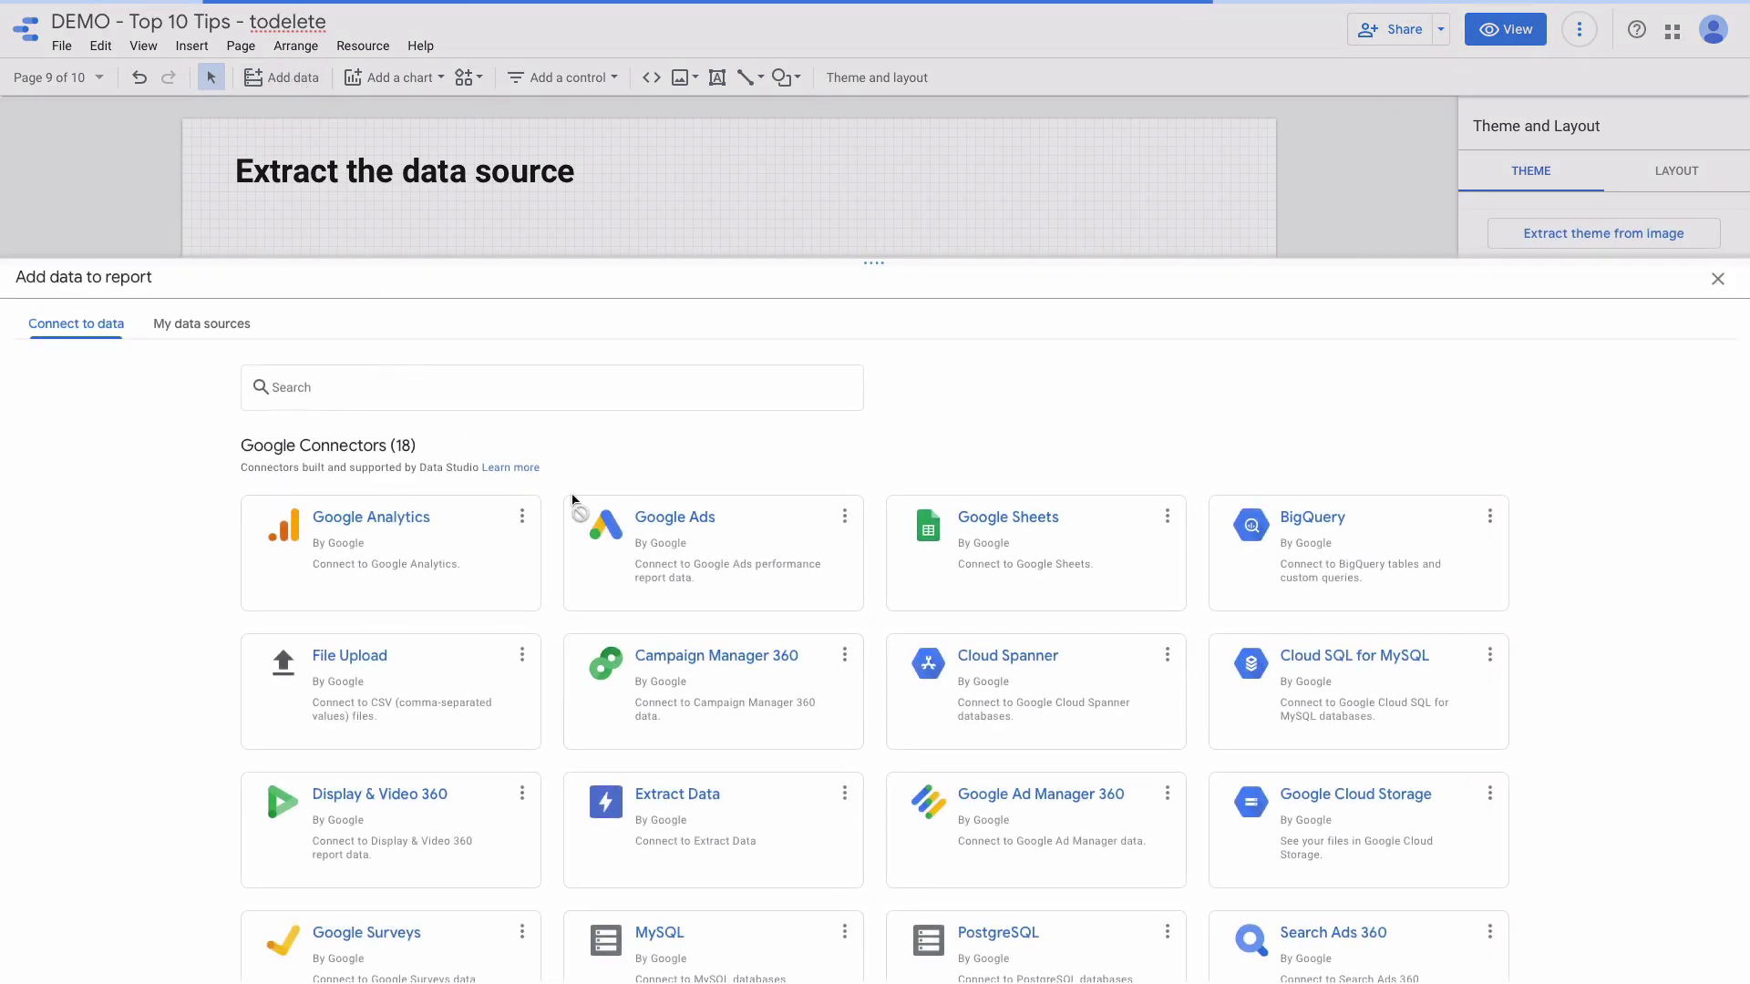
click(685, 768)
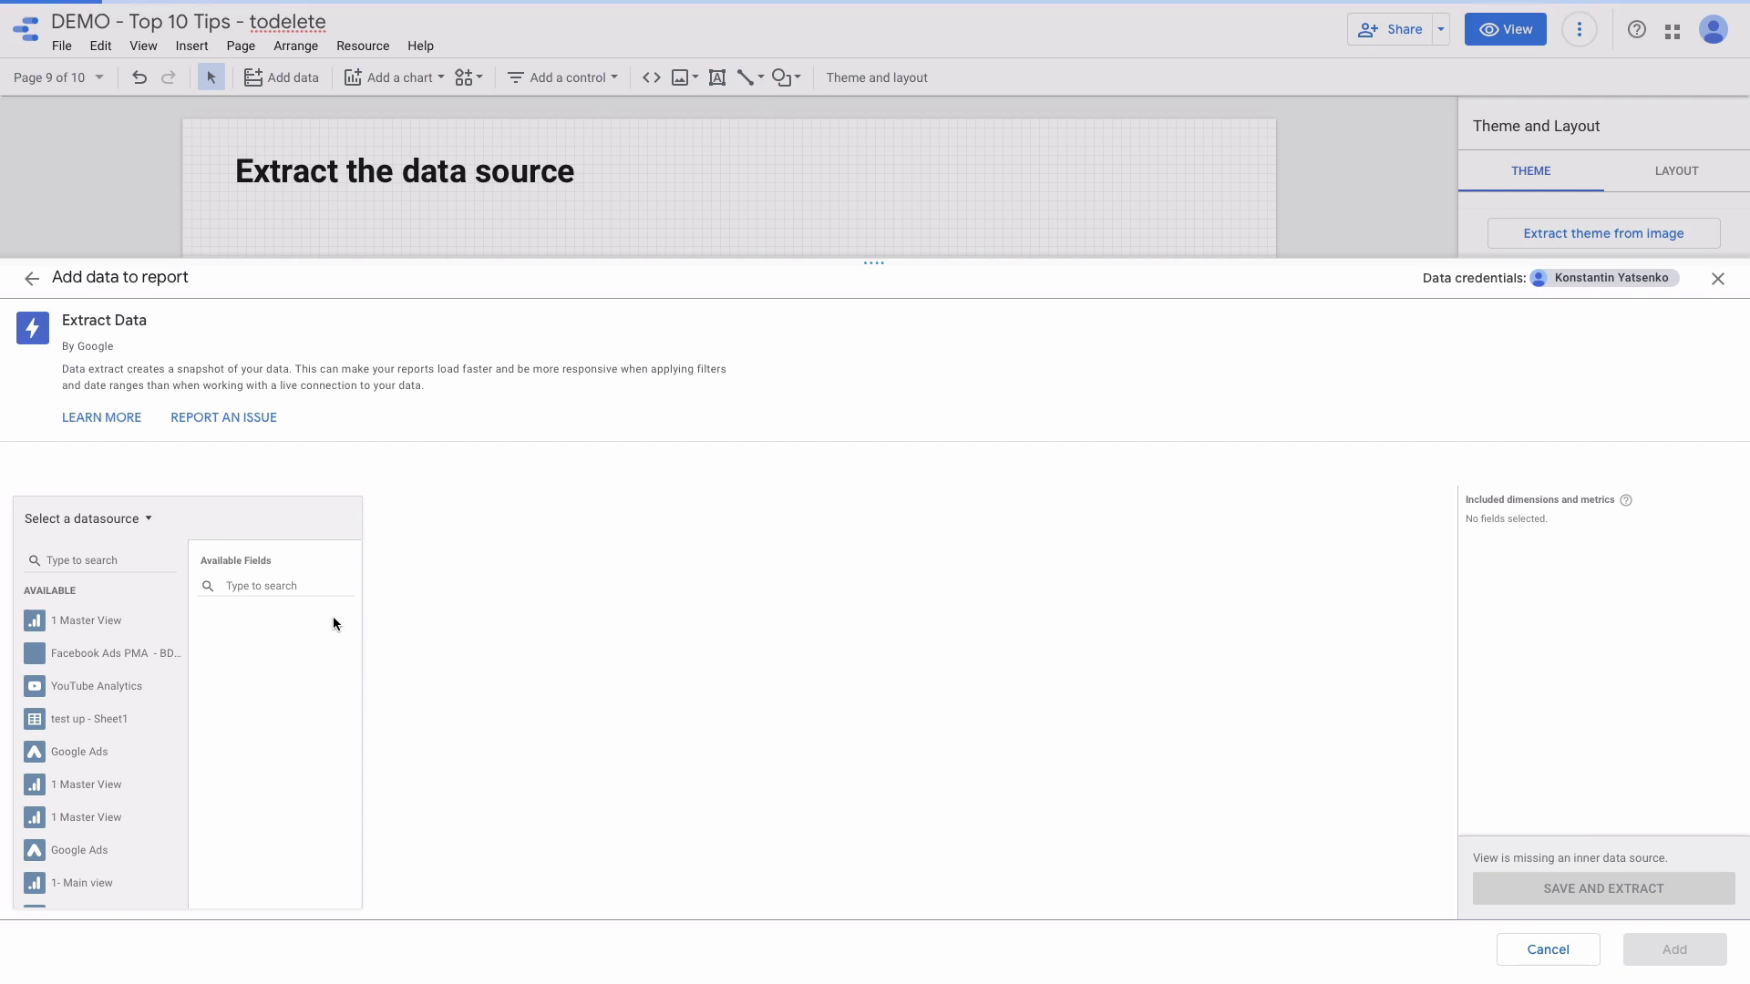
click(144, 624)
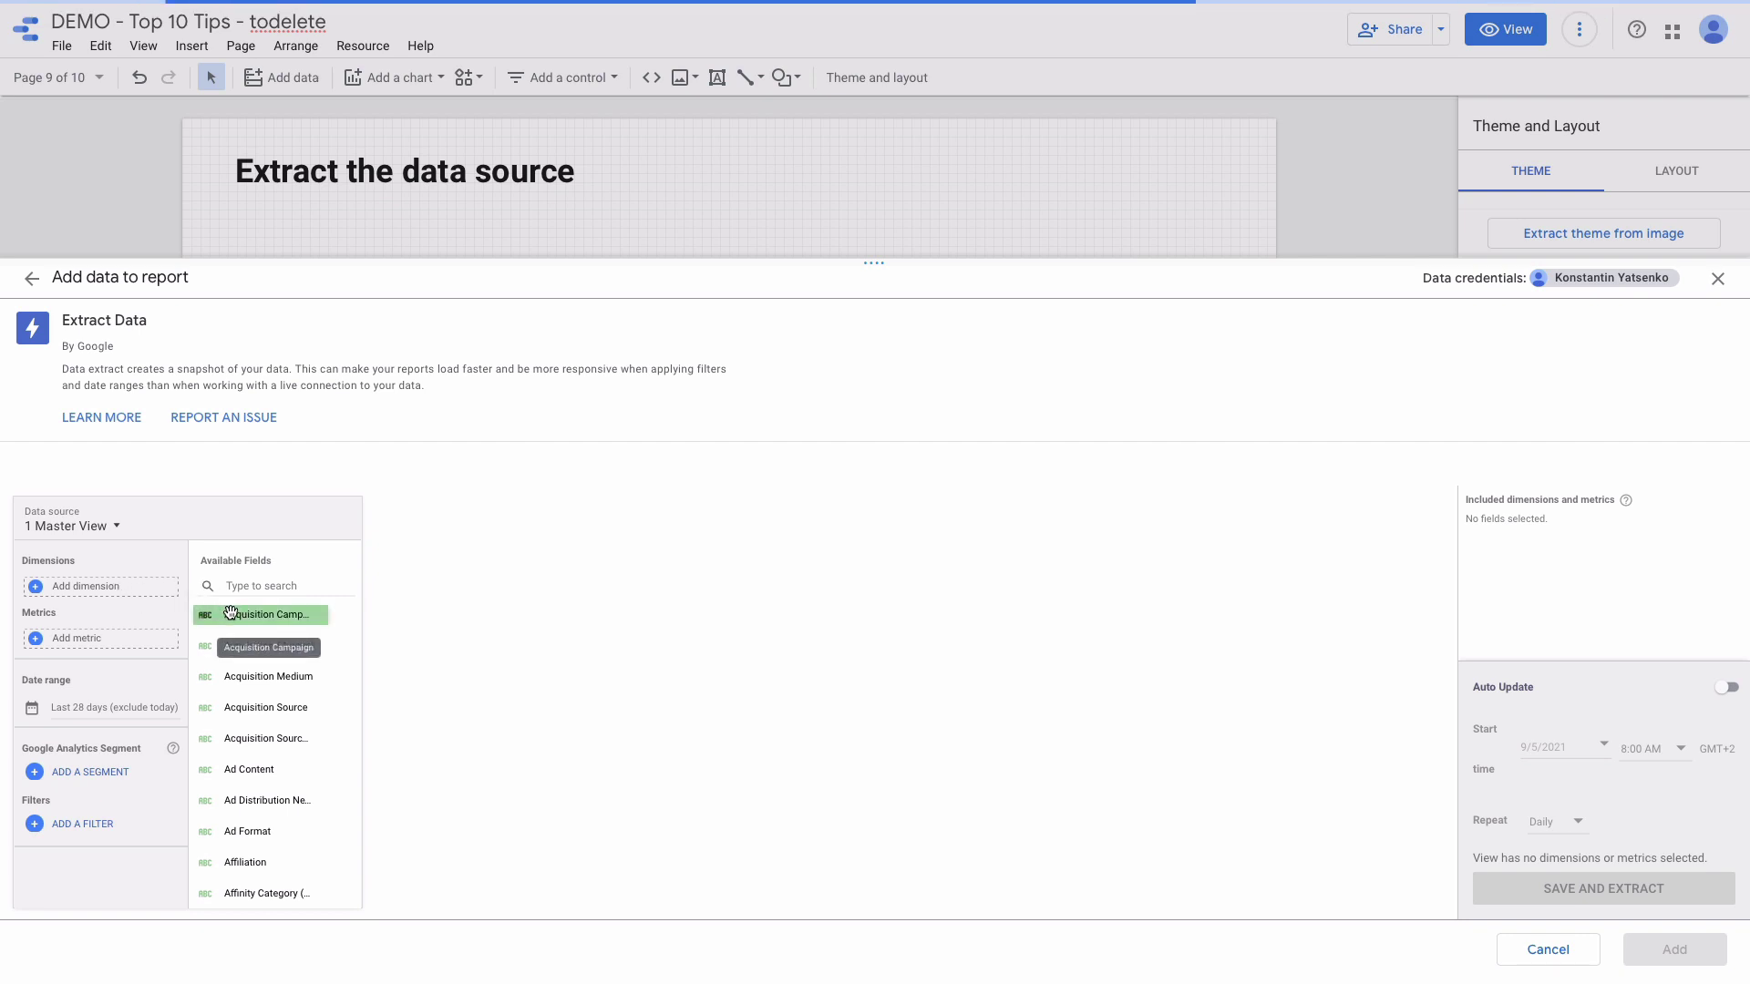
drag(230, 612, 80, 583)
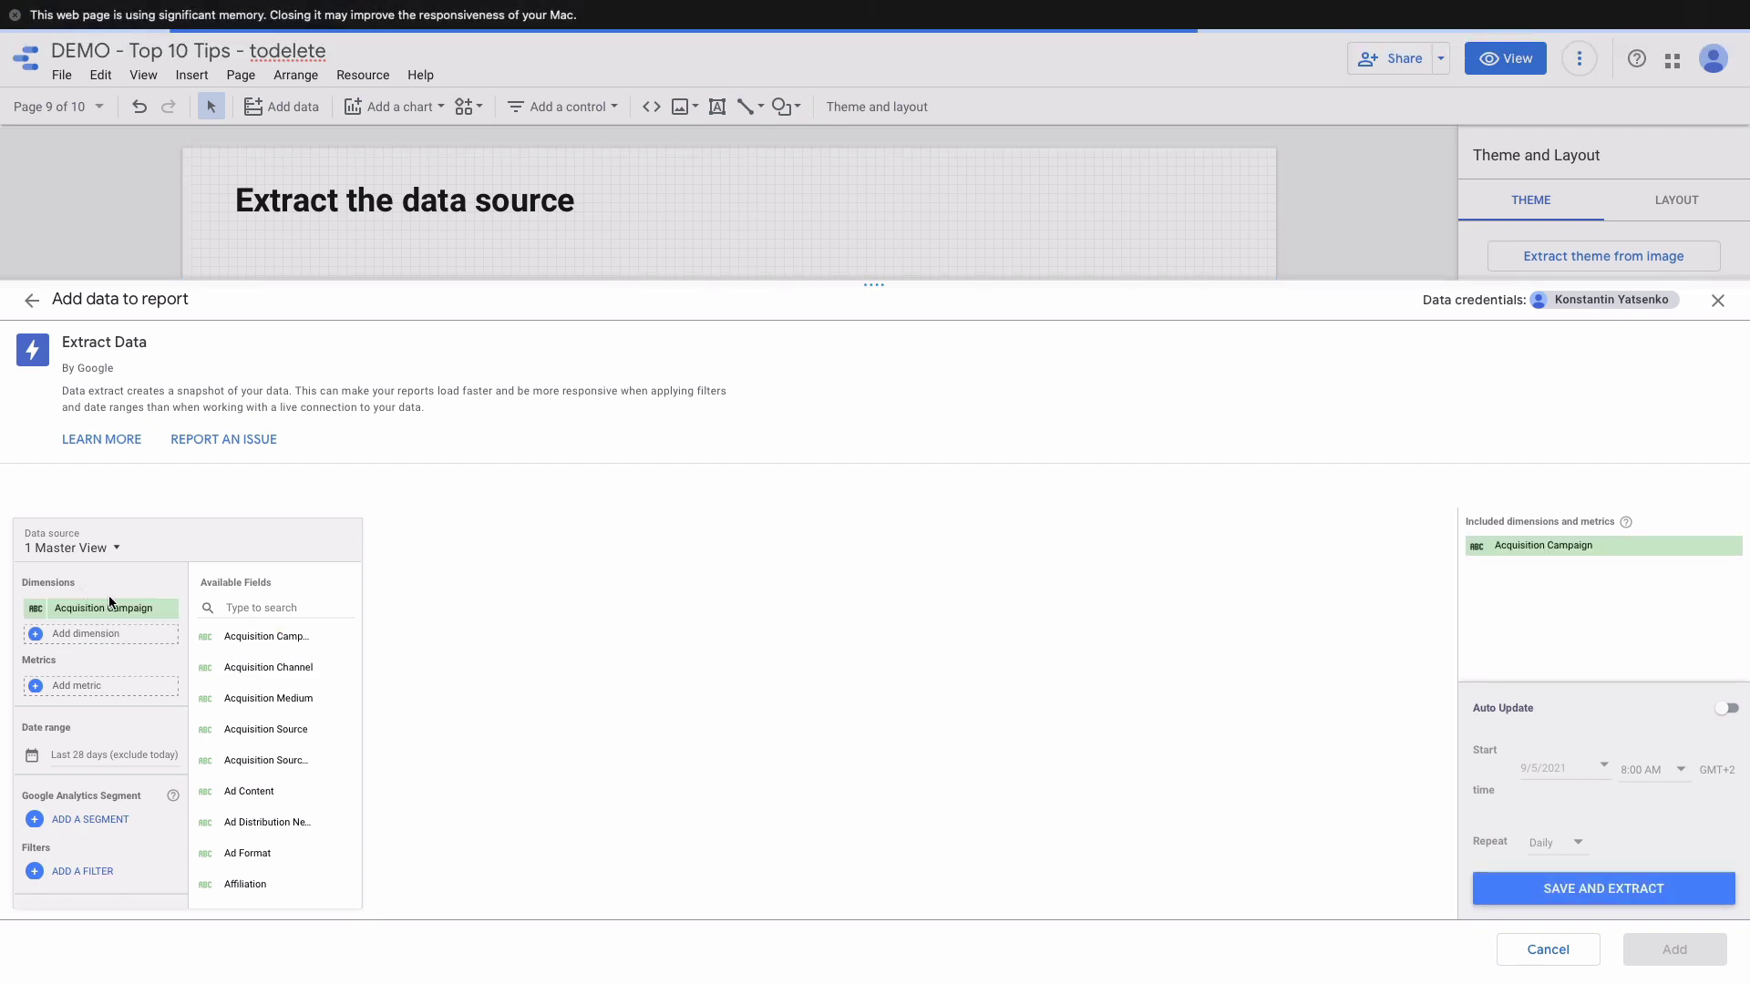
click(51, 685)
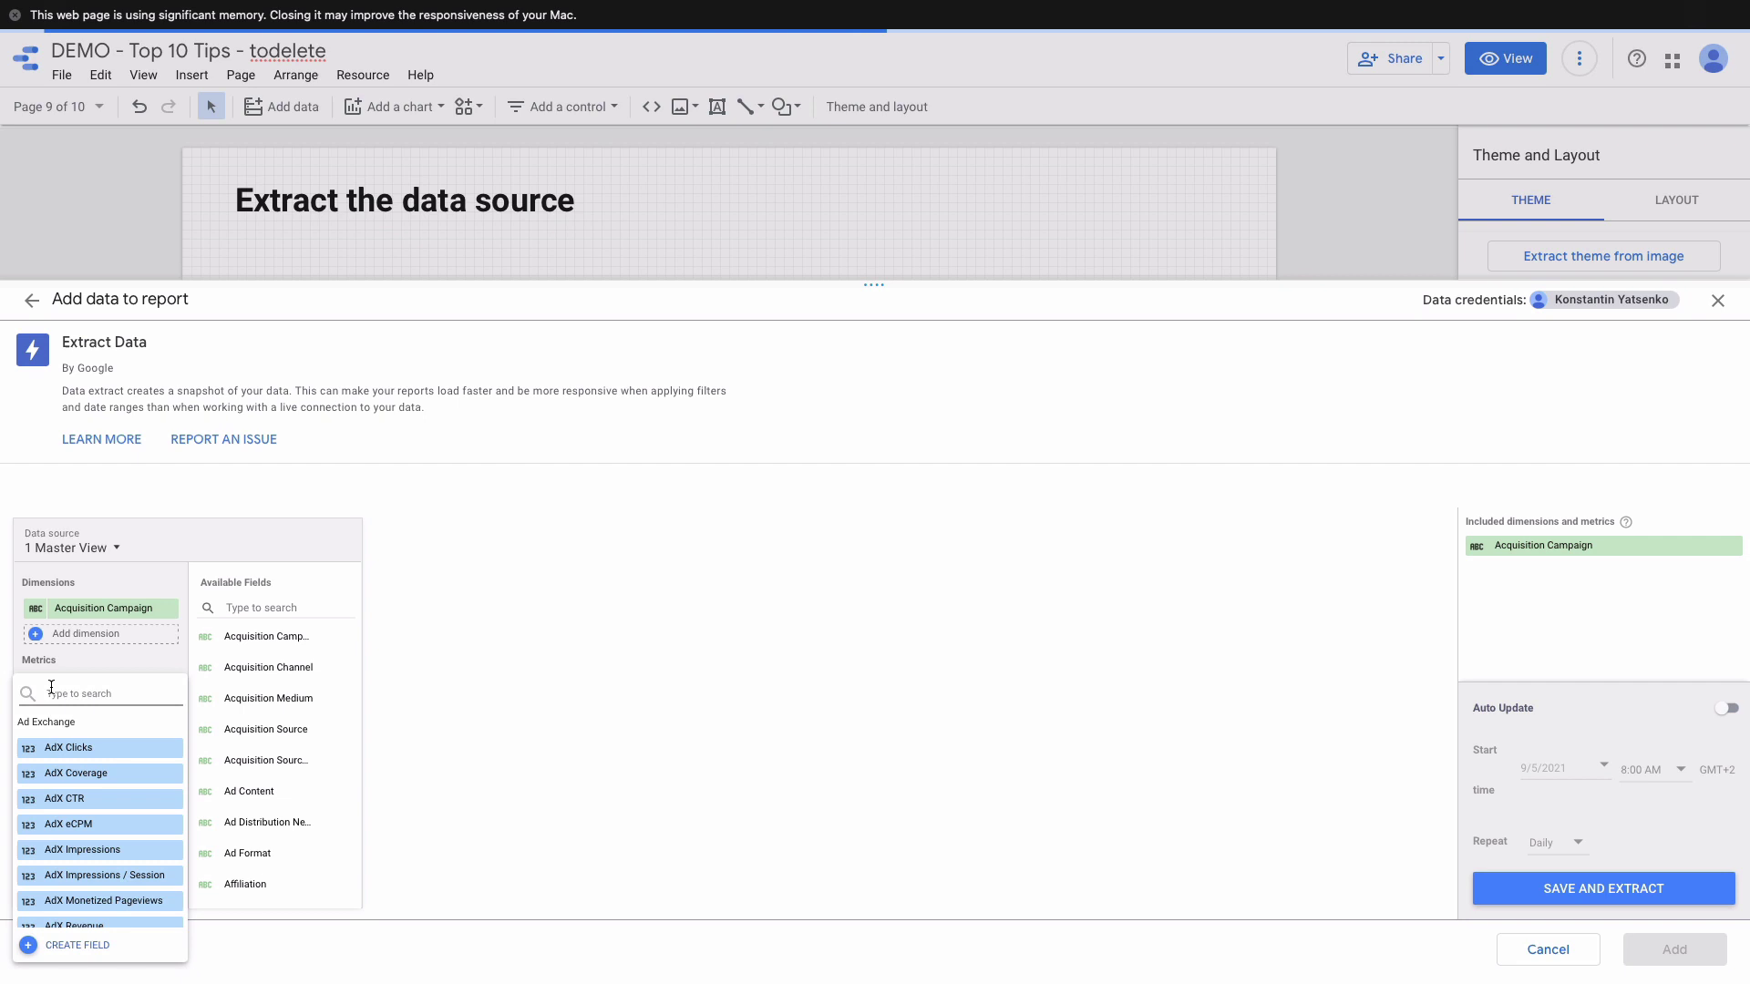
- Add Sessions as the extract metric, turn on Auto Update, and save the extract
click(729, 691)
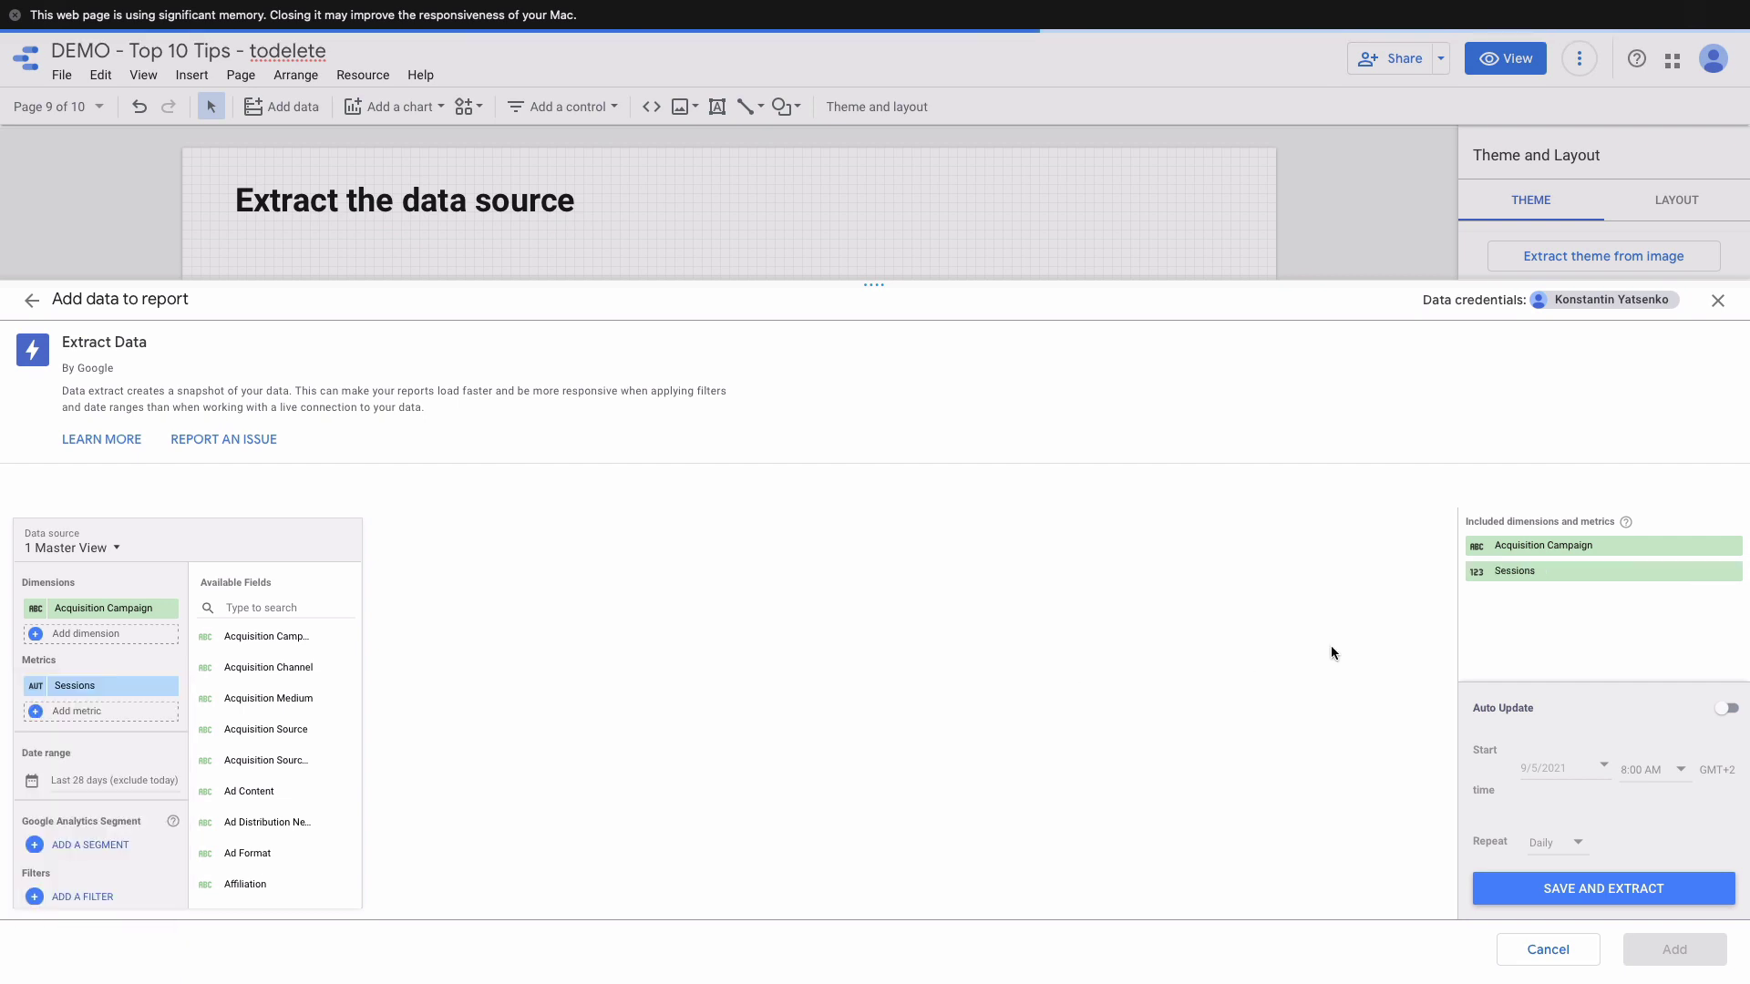
click(1718, 711)
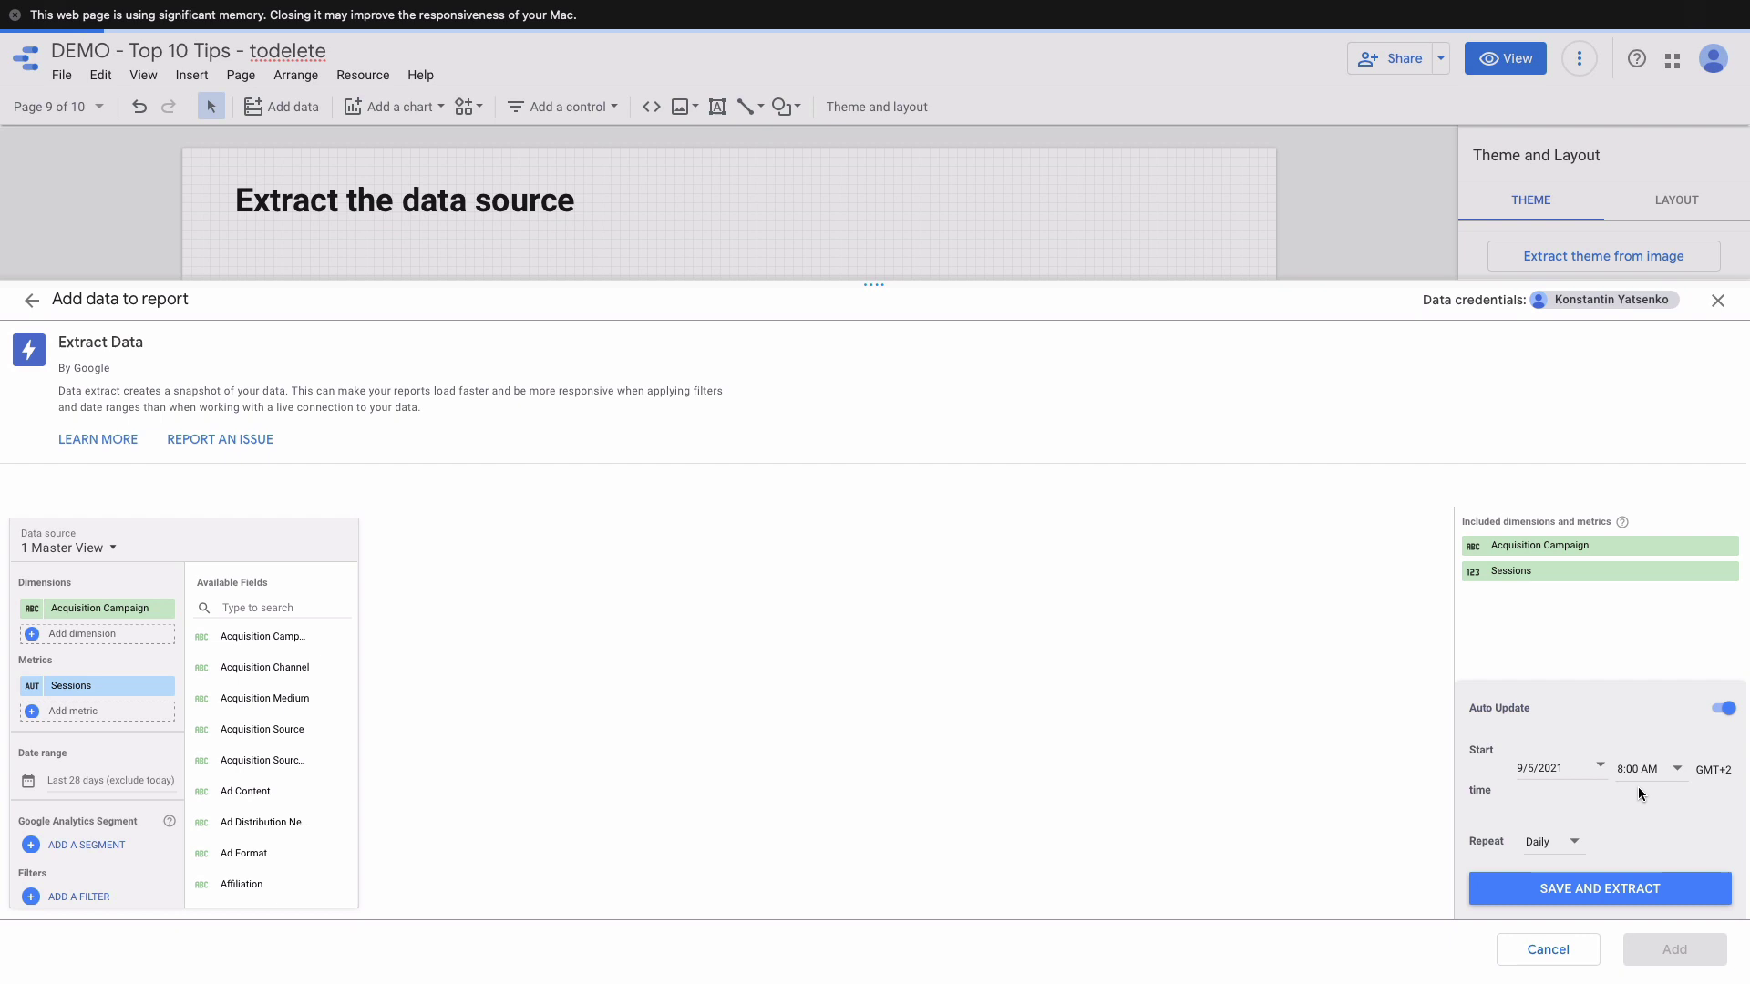
click(1584, 893)
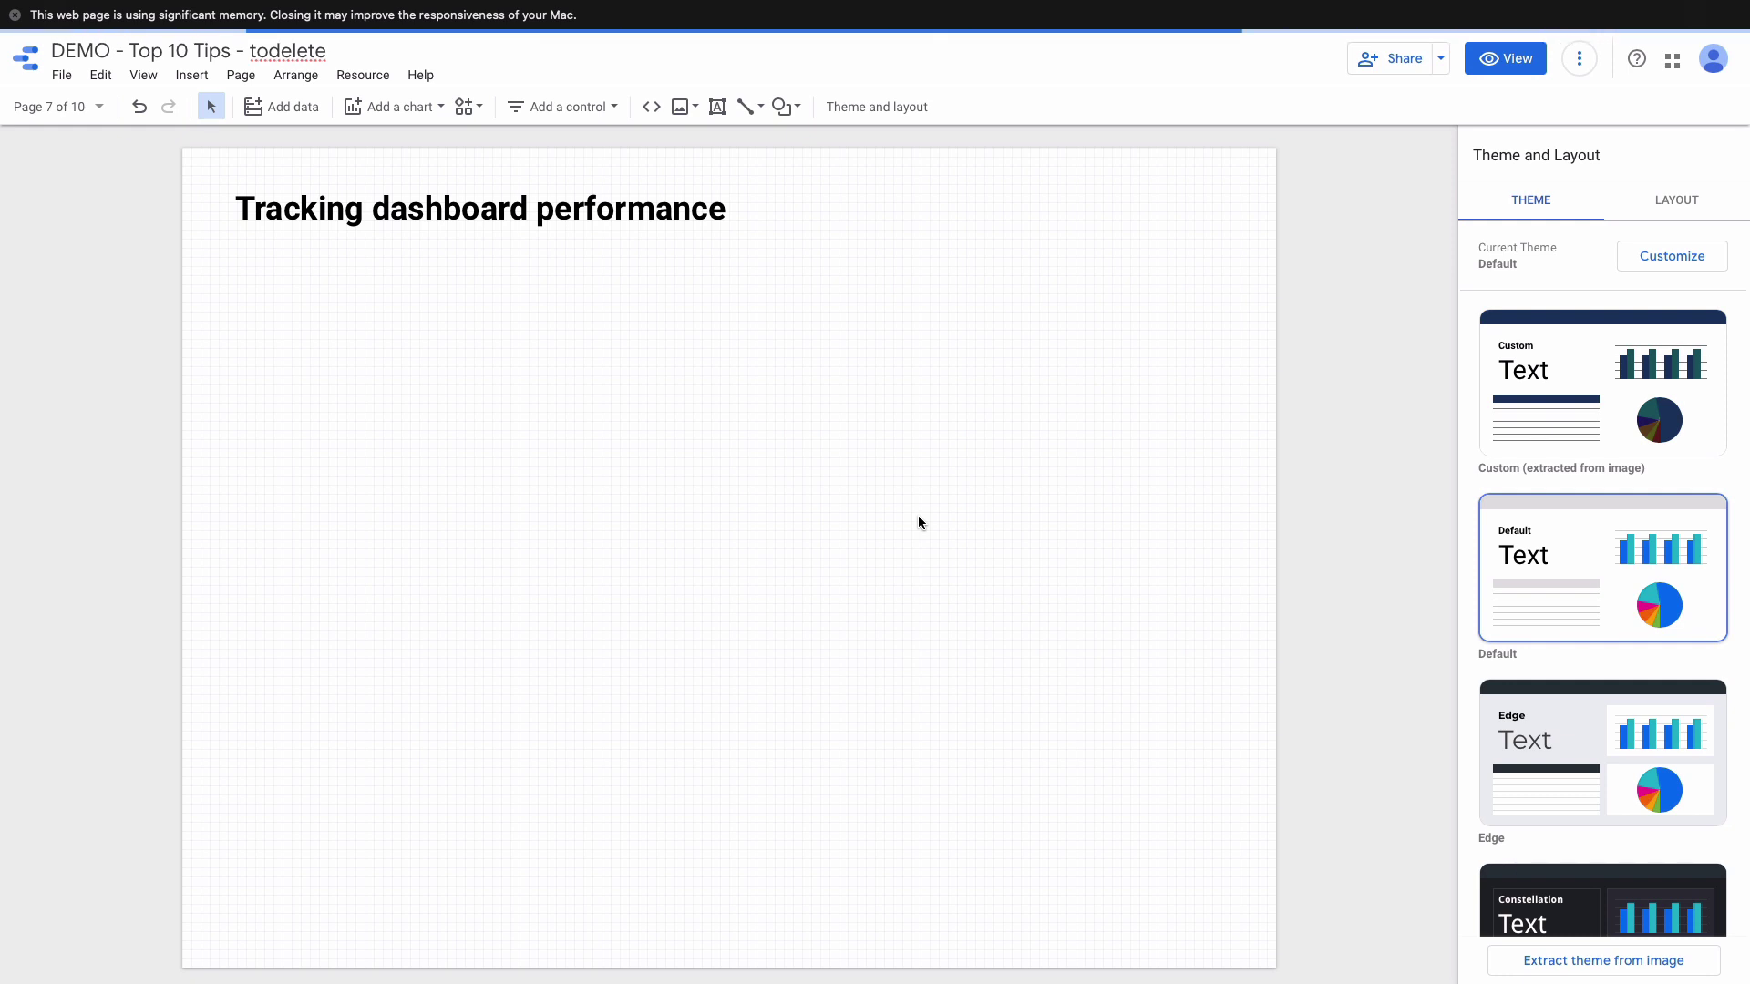
- Open Report settings from the blank canvas's right-click menu
right_click(882, 483)
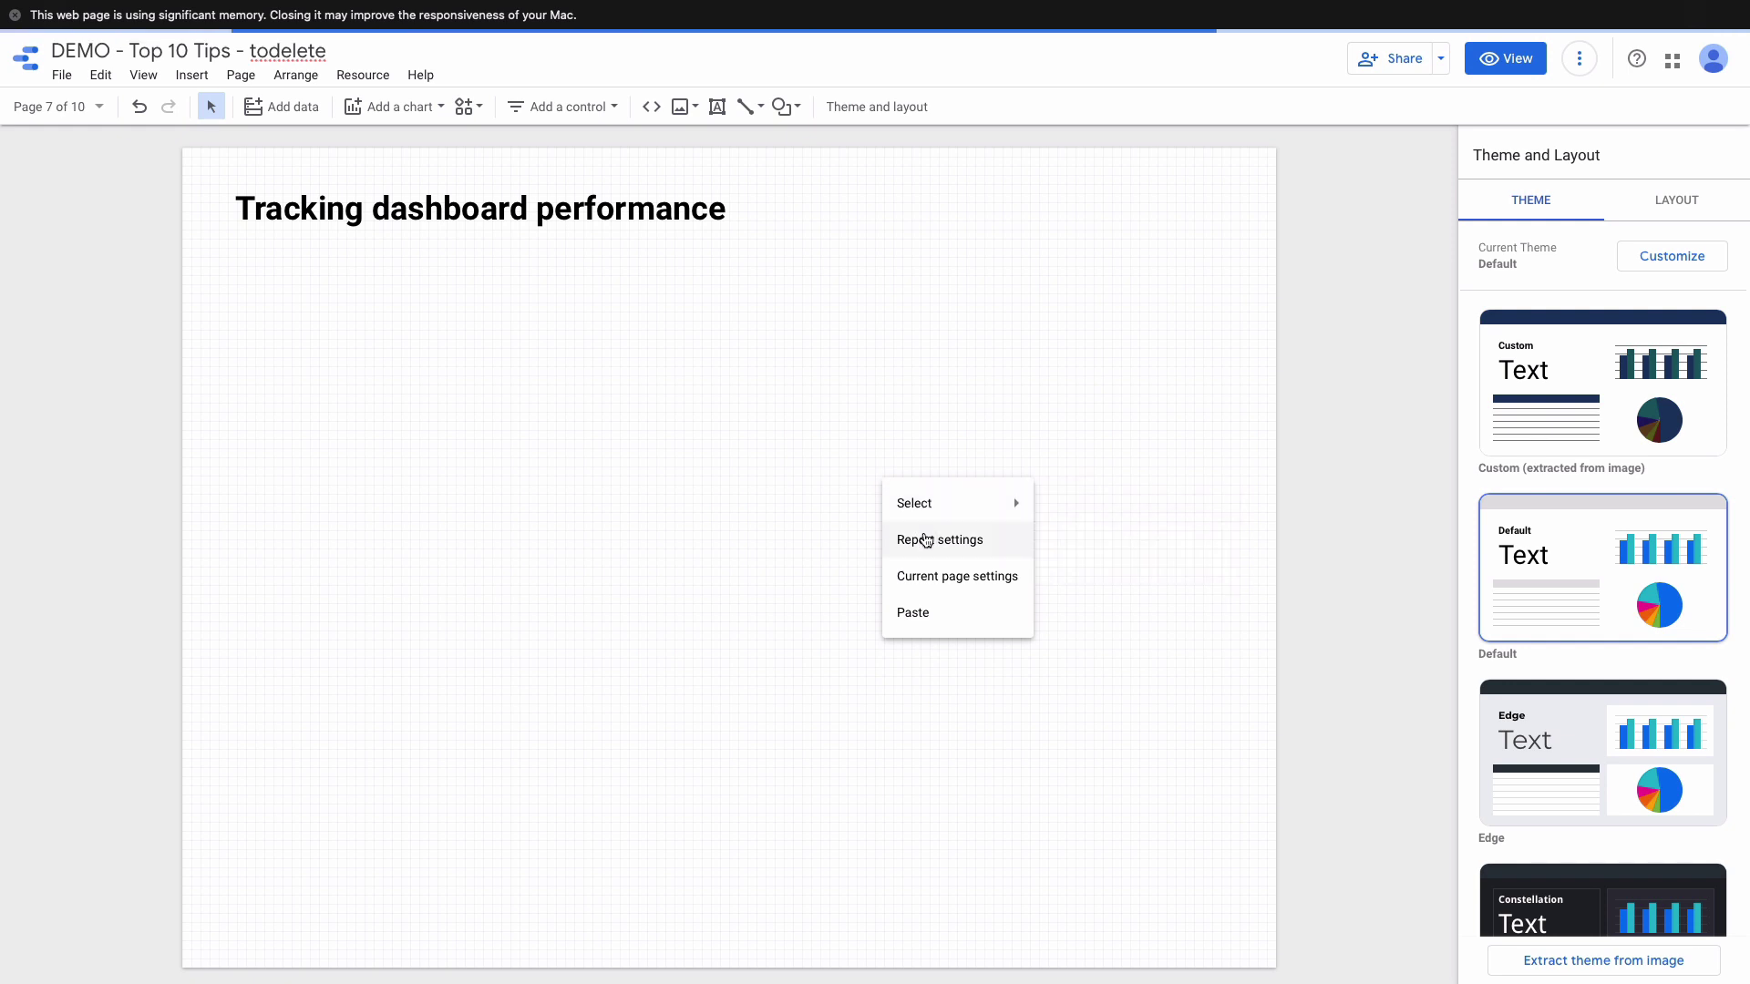
click(922, 538)
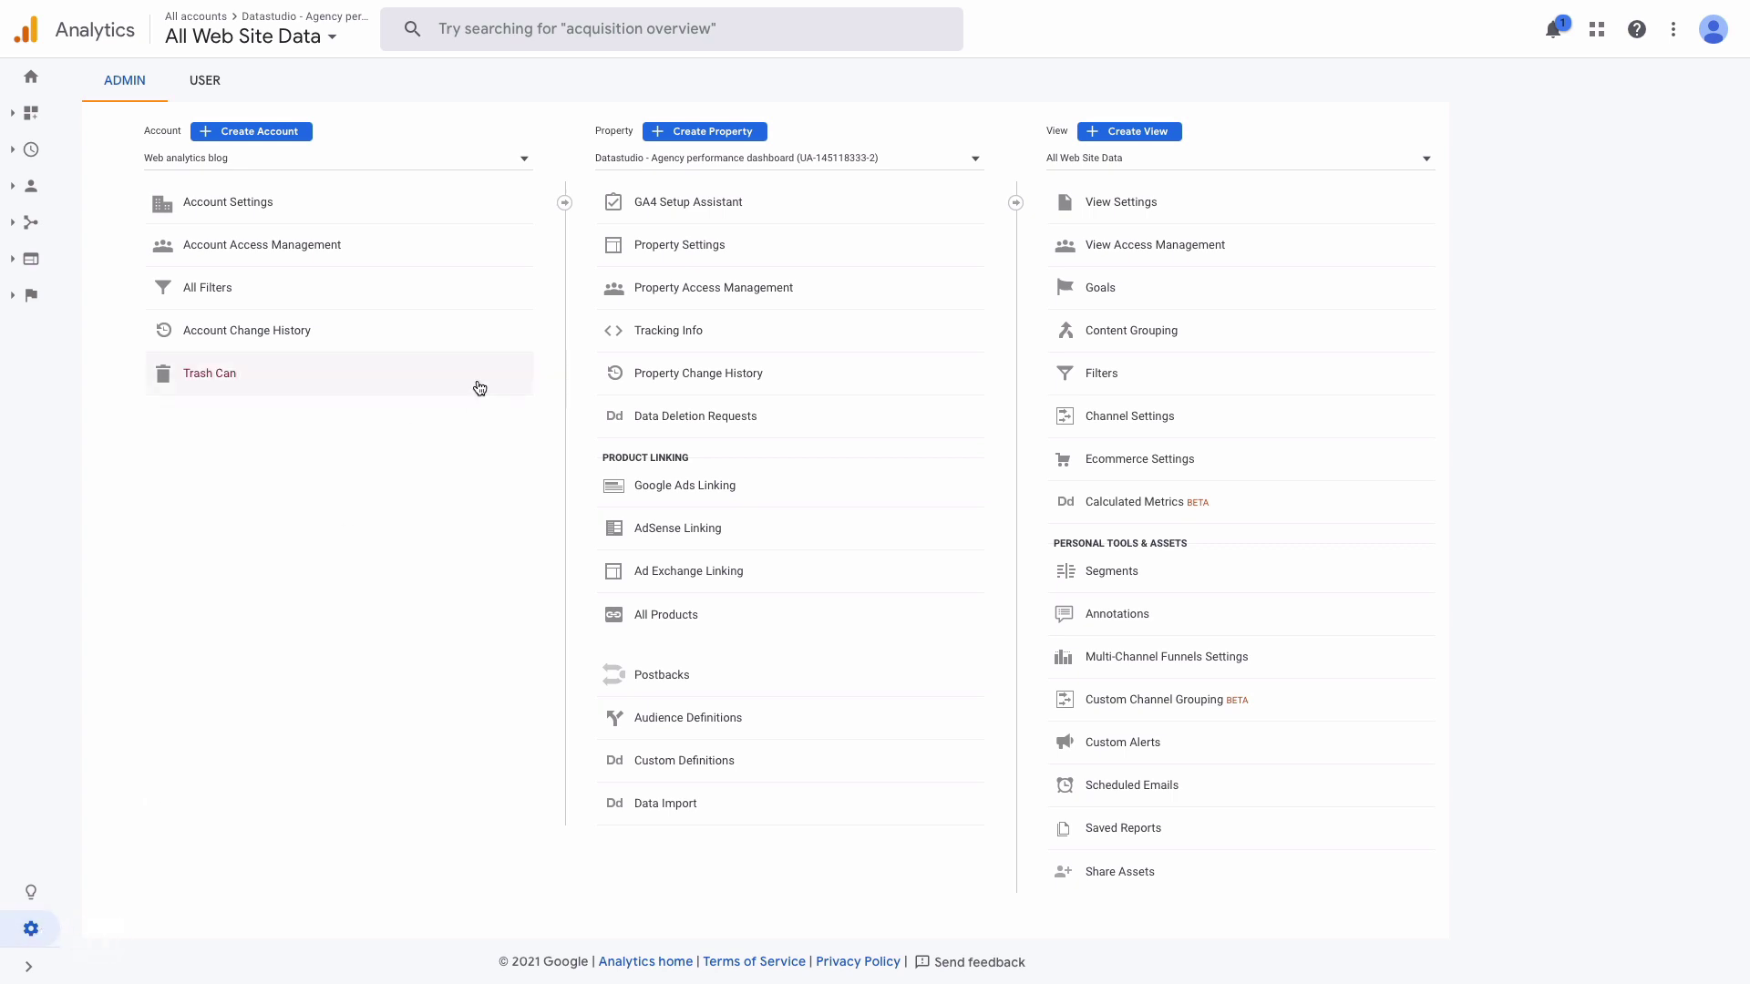
- Open the Analytics Property Settings and select the property's tracking ID
click(720, 246)
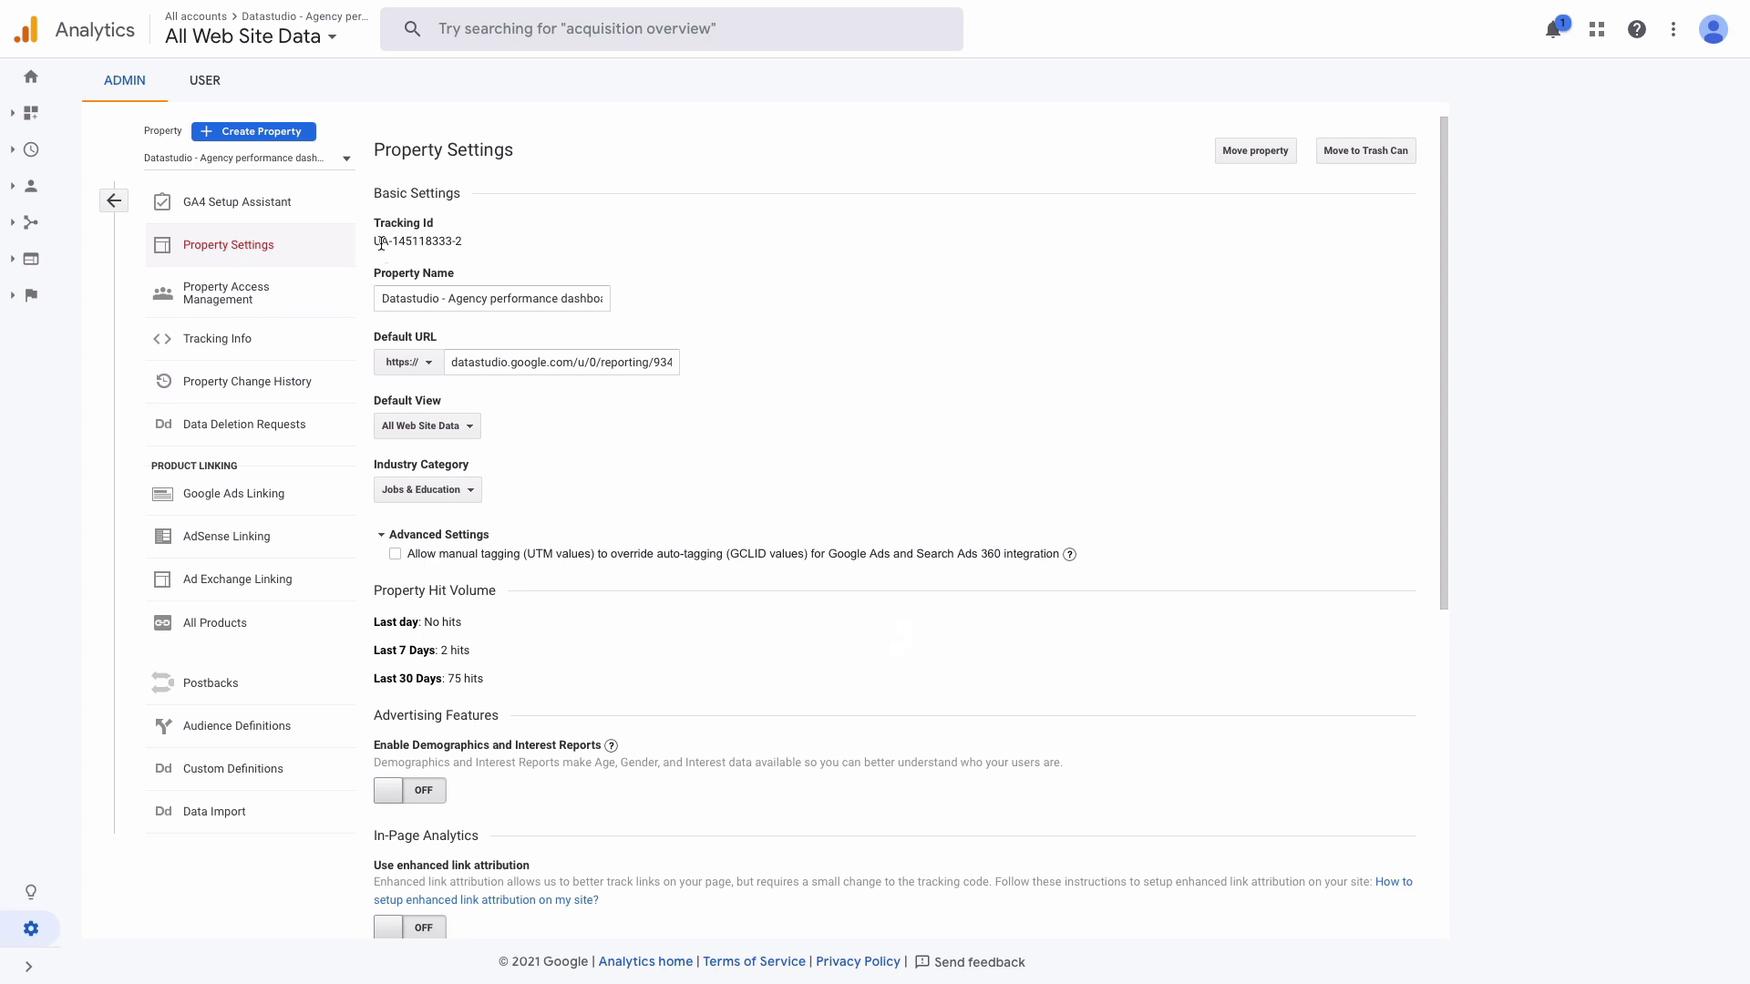
drag(374, 244, 484, 240)
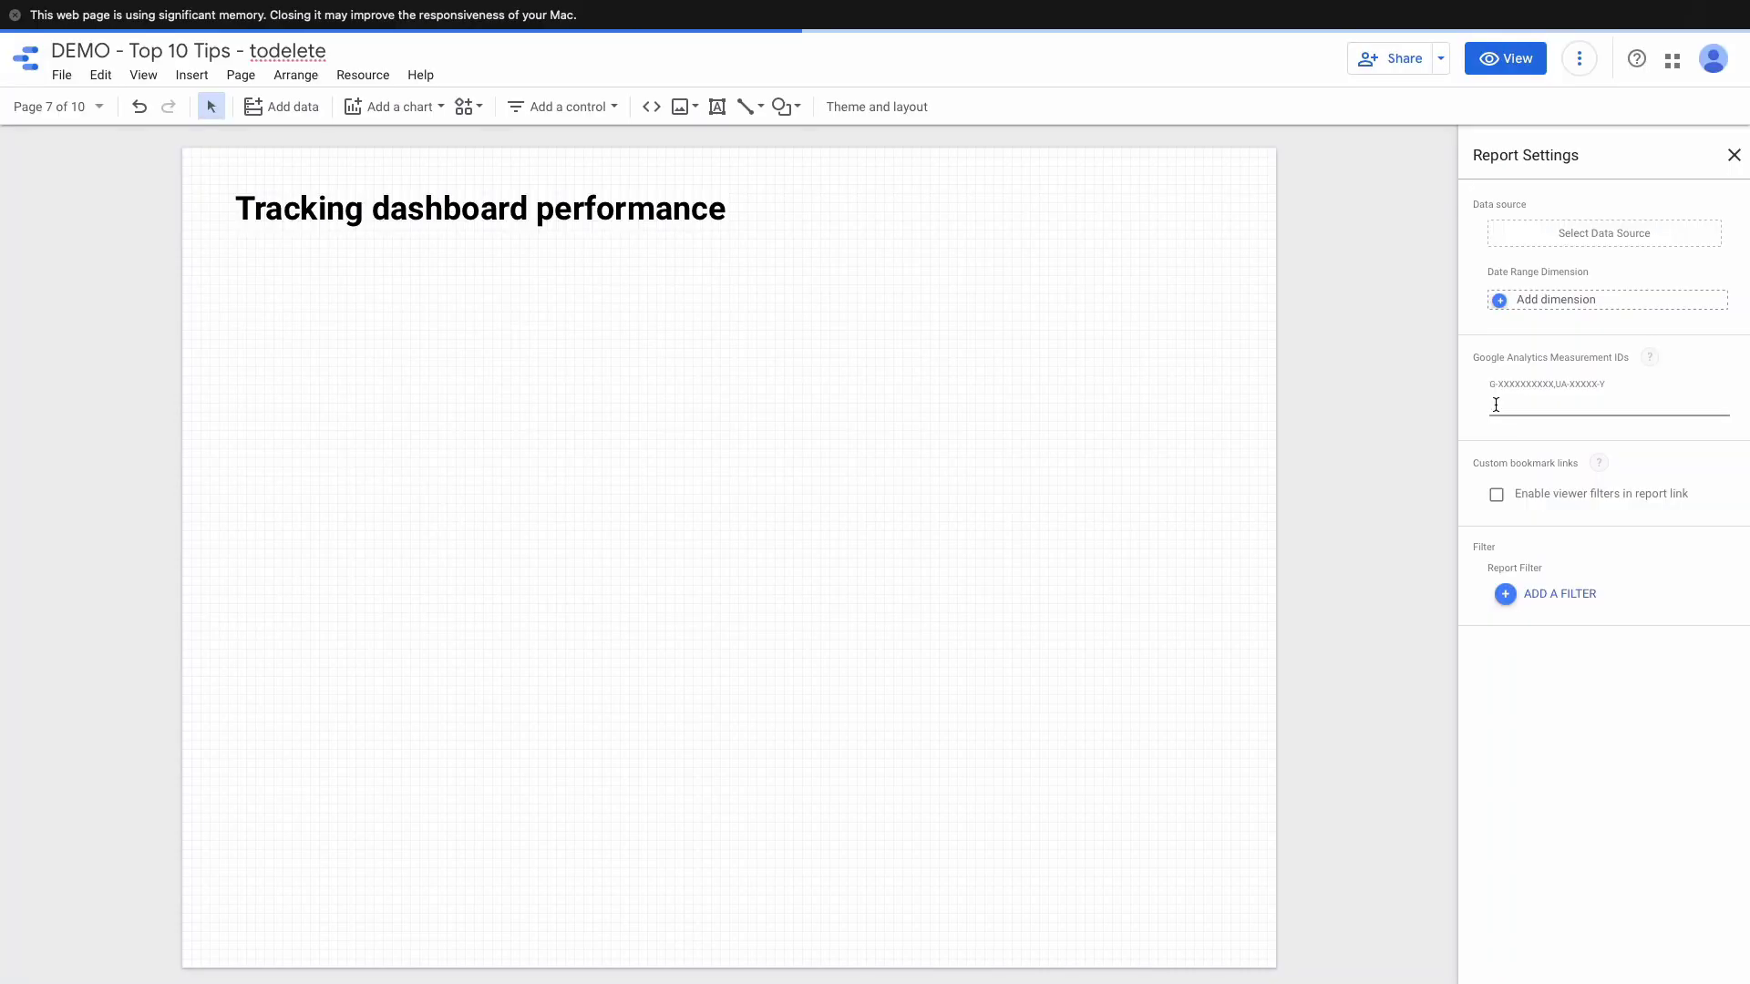
- Dismiss the Report Settings panel by clicking the blank canvas
click(1179, 517)
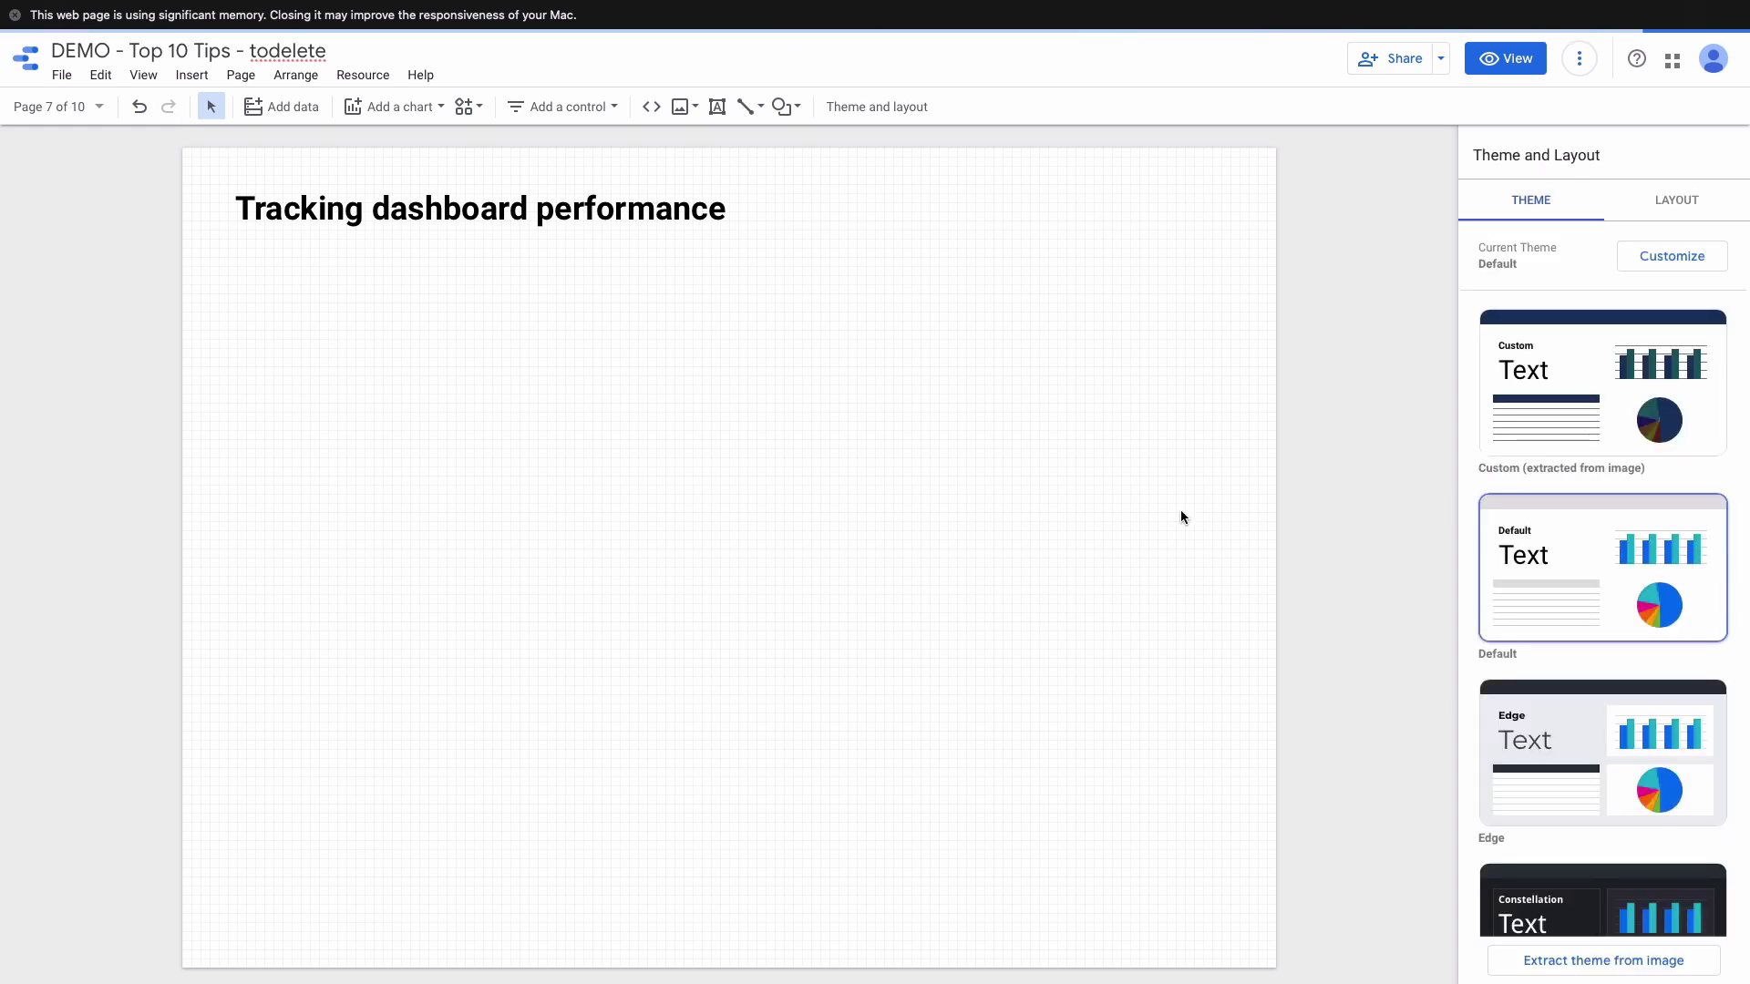